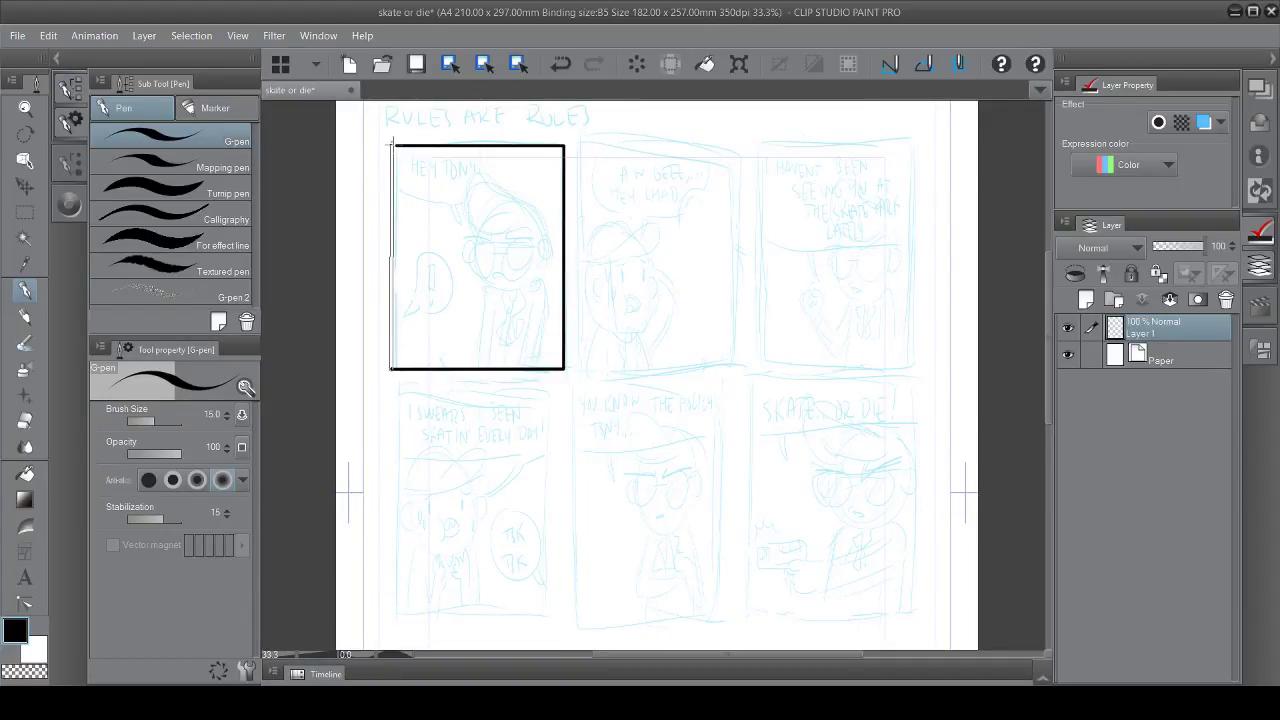
key(ctrl+z)
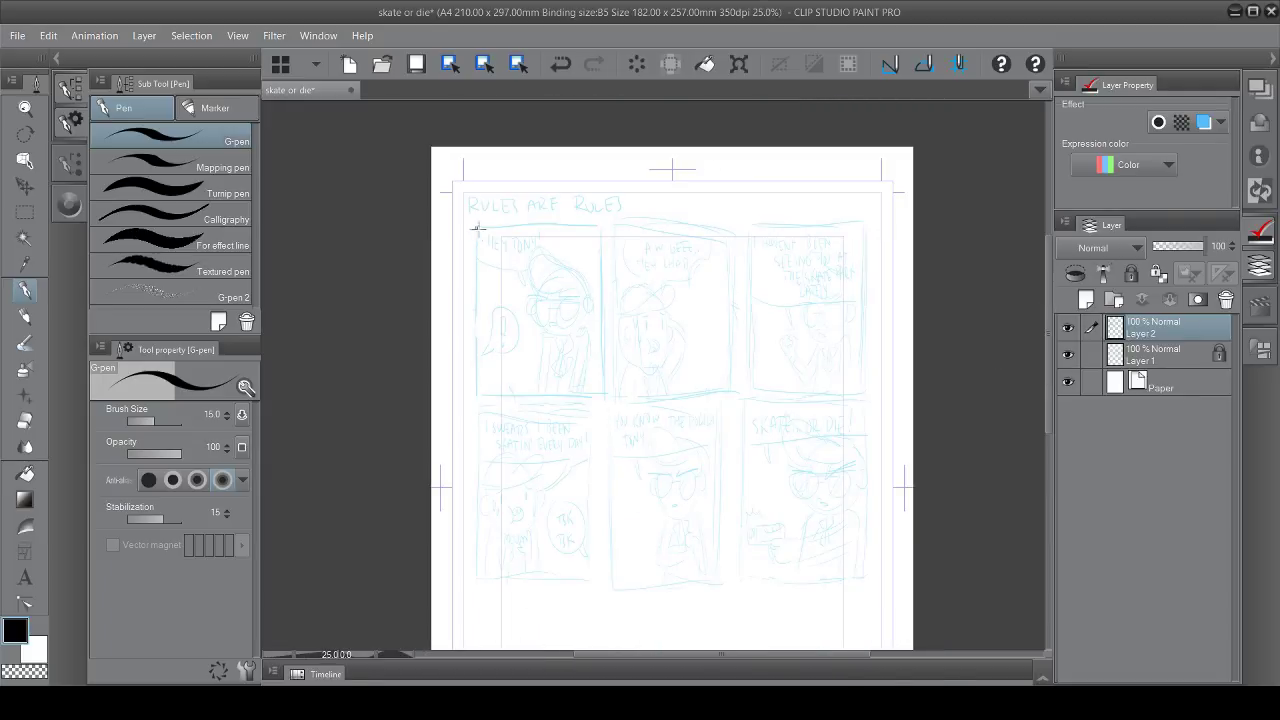
mouse_move(477, 228)
mouse_down()
mouse_move(477, 395)
mouse_move(591, 395)
mouse_move(593, 226)
mouse_up()
key(ctrl+z)
drag(599, 395, 599, 227)
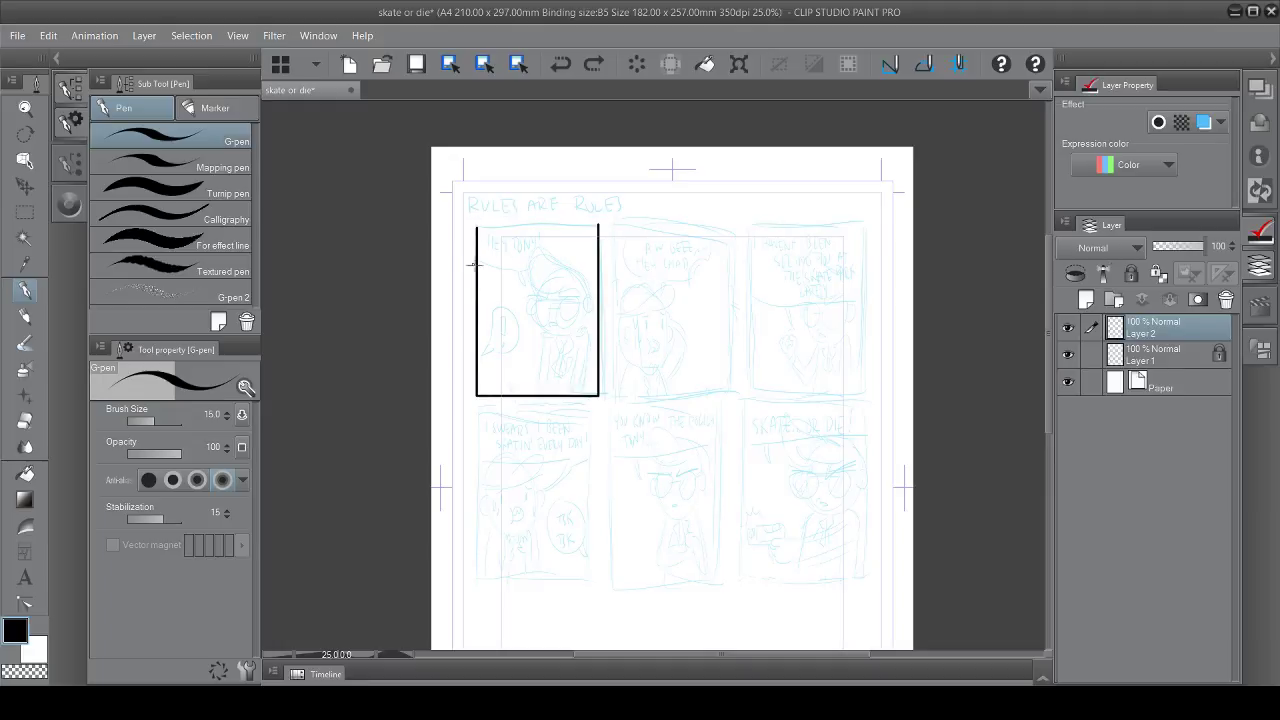
key(ctrl+z)
Draw a black rectangular border at brush size 15 around the first sketched comic panel with the Rectangle figure tool
click(25, 500)
click(25, 551)
click(115, 108)
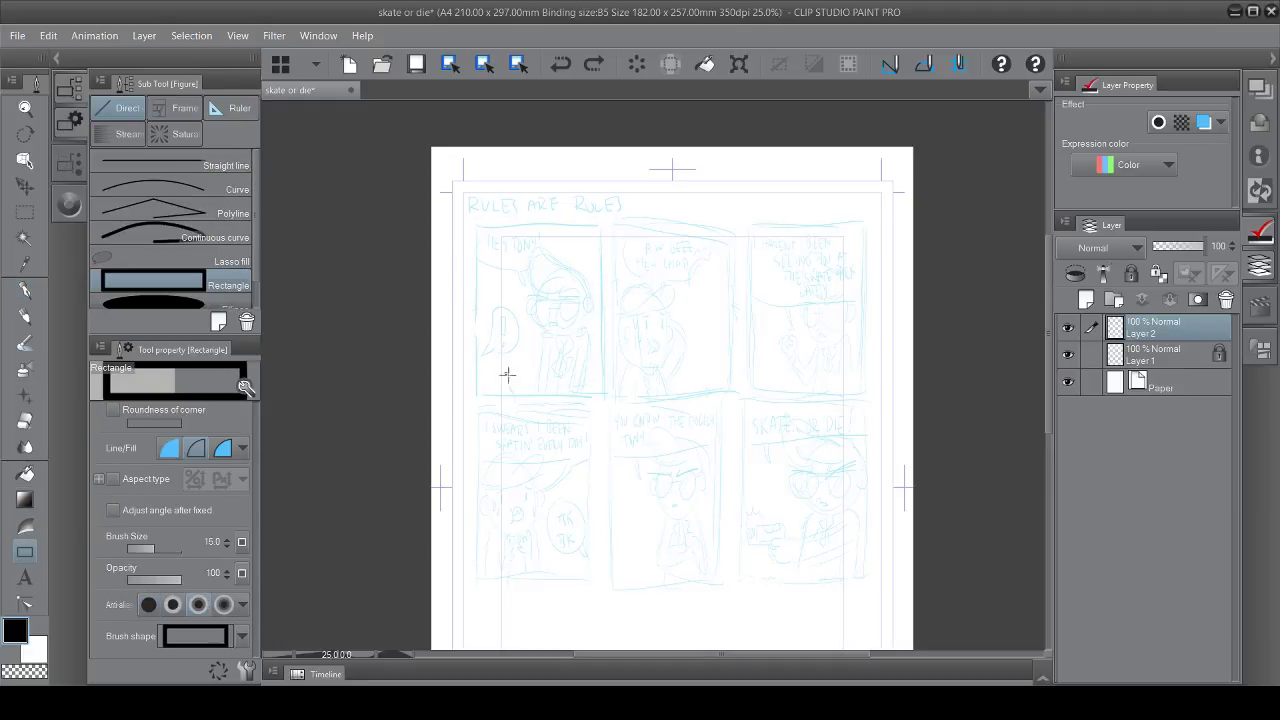
drag(475, 228, 603, 396)
Duplicate the panel border around the second sketched panel of the upper row and merge the copy down
key(ctrl+c)
key(ctrl+v)
key(ctrl+t)
drag(611, 283, 737, 297)
key(Return)
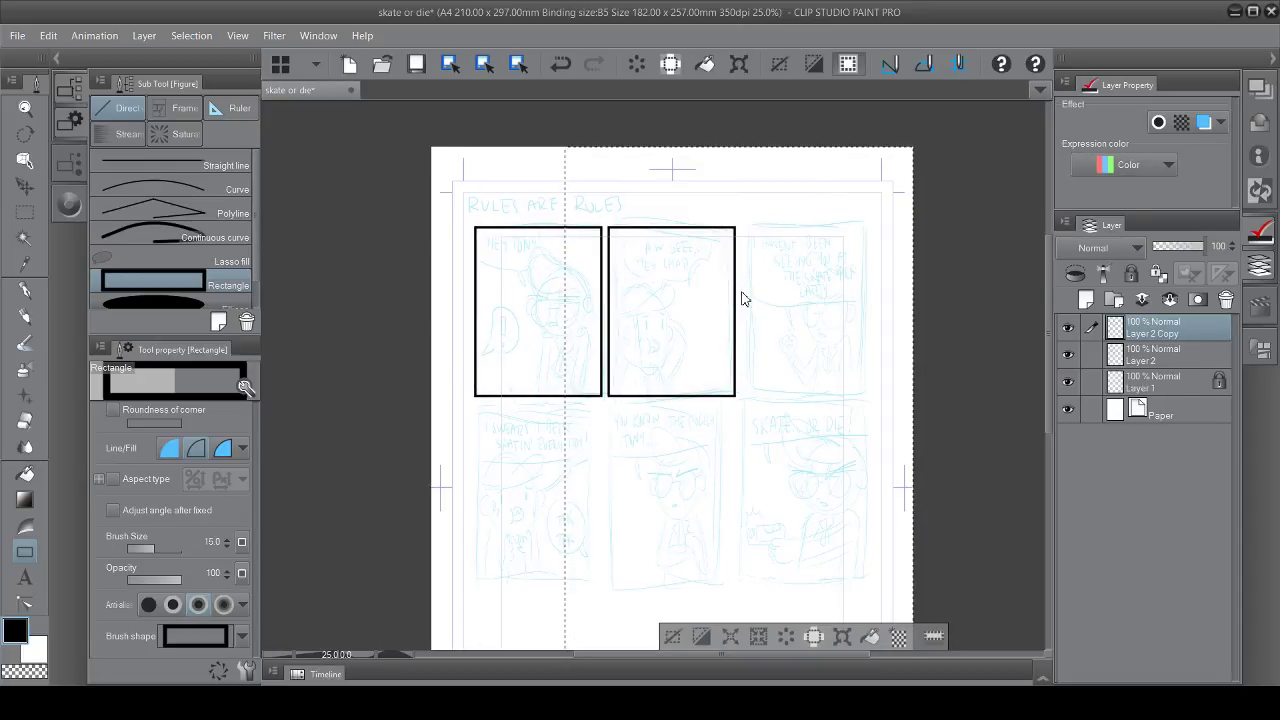
key(ctrl+d)
key(ctrl+e)
Place another copy of the border around the third sketched panel of the upper row and merge it down
key(ctrl+v)
key(ctrl+t)
drag(602, 281, 869, 277)
key(Return)
key(ctrl+e)
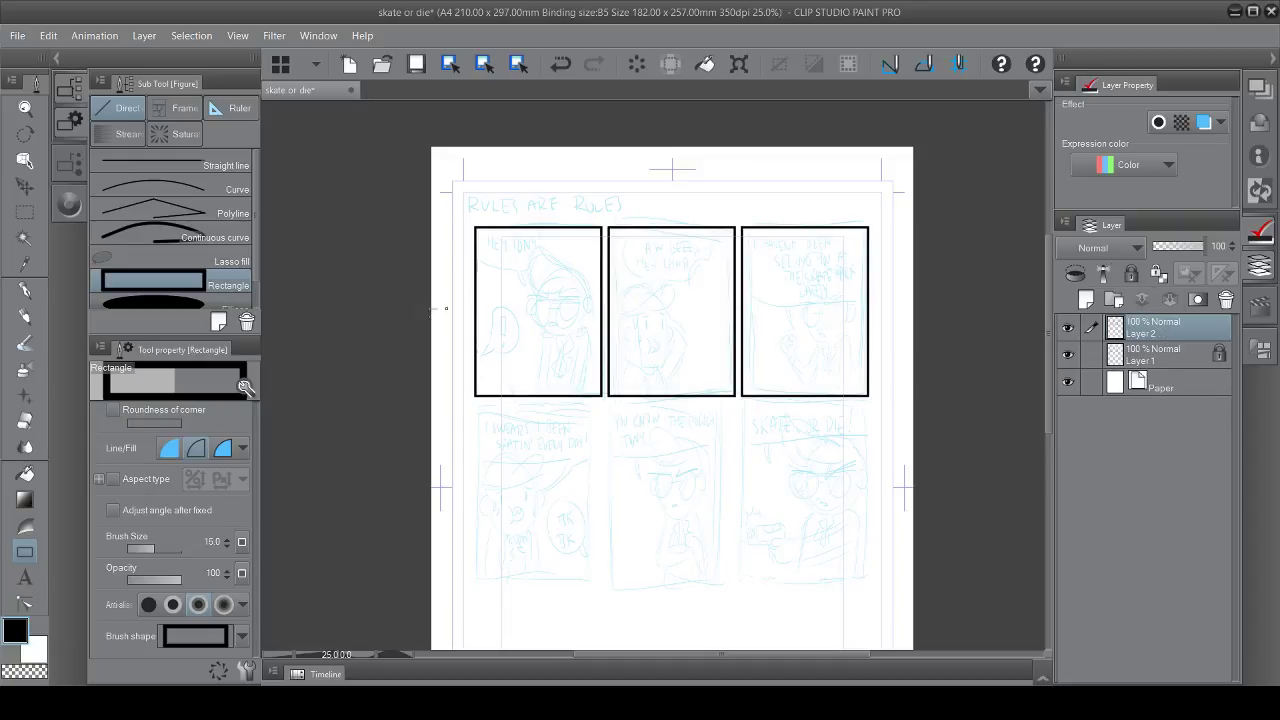
Copy the row of three panel borders and place the copy directly beneath to frame the lower row of sketches
key(m)
drag(473, 219, 873, 401)
key(ctrl+c)
key(ctrl+v)
key(ctrl+t)
drag(737, 357, 740, 534)
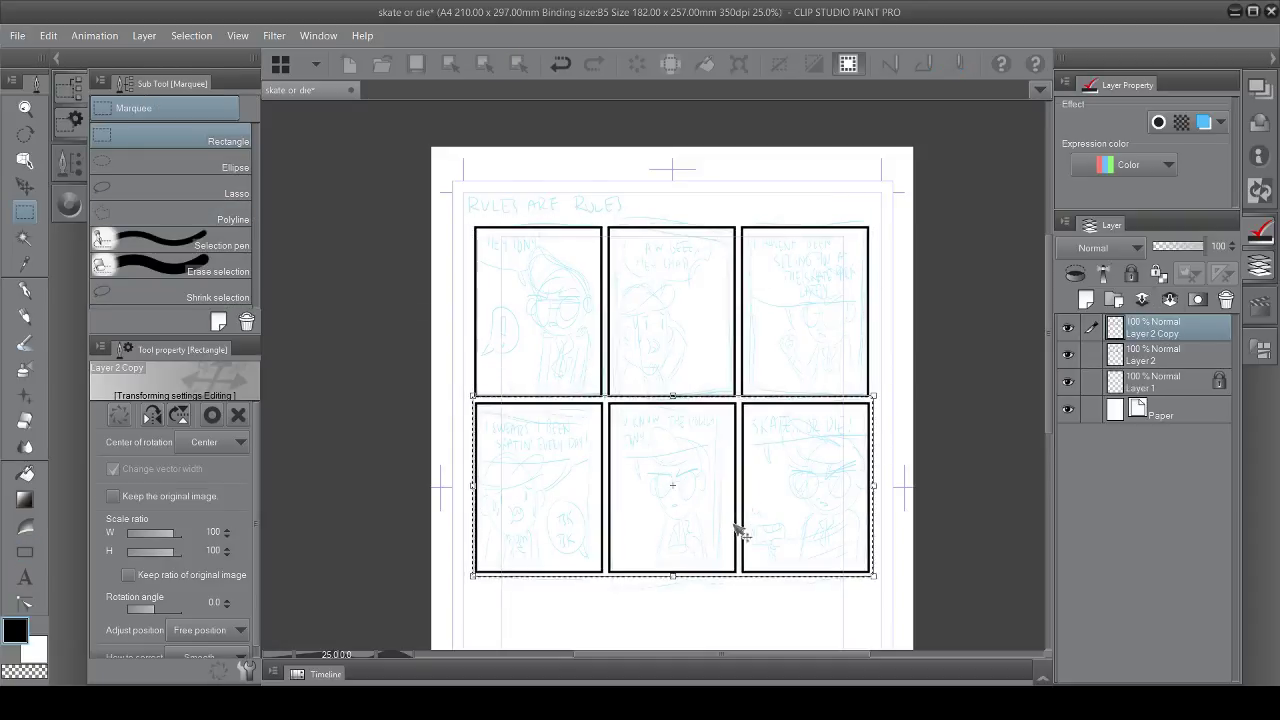
key(Return)
key(ctrl+d)
Merge the copied row into one locked layer named panels and rename the rough drawing layer sketch]
click(1170, 299)
click(1140, 368)
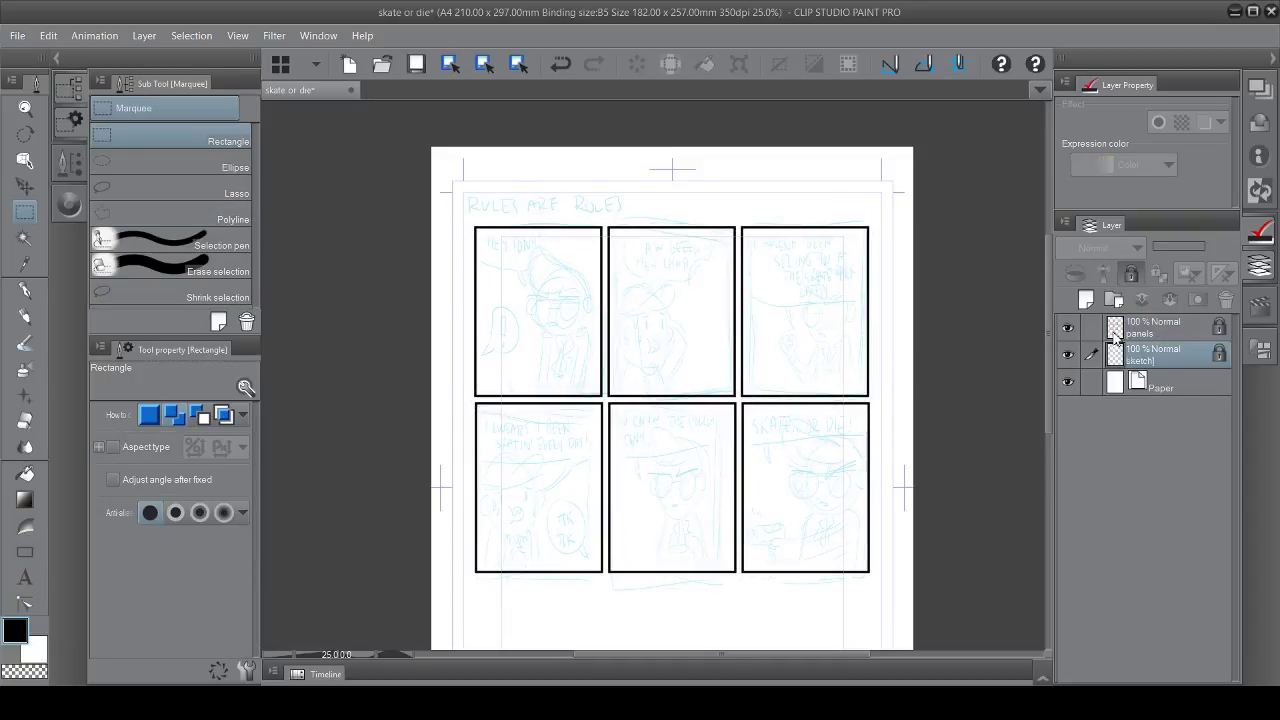
Add a new layer between the panels and sketch] layers for inking the first panel with the G-pen
click(1086, 299)
scroll(903, 480, up, 2)
key(p)
drag(533, 312, 565, 407)
key(ctrl+z)
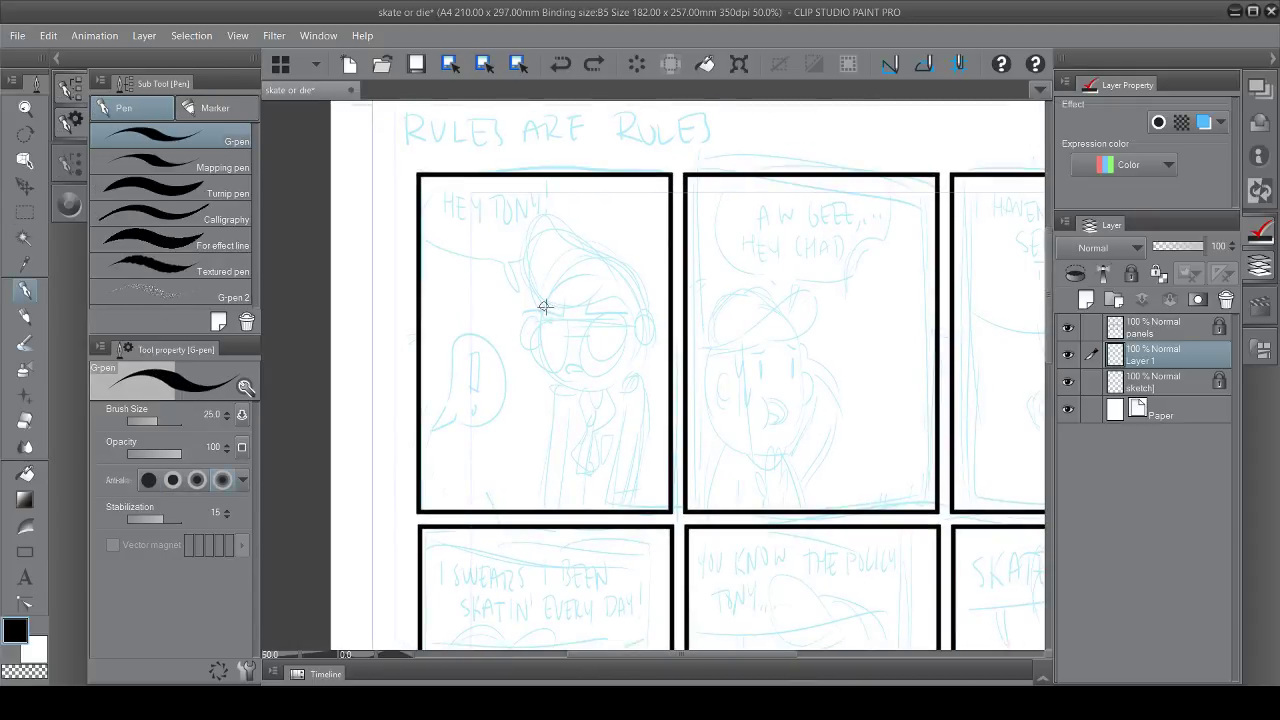
drag(461, 461, 518, 460)
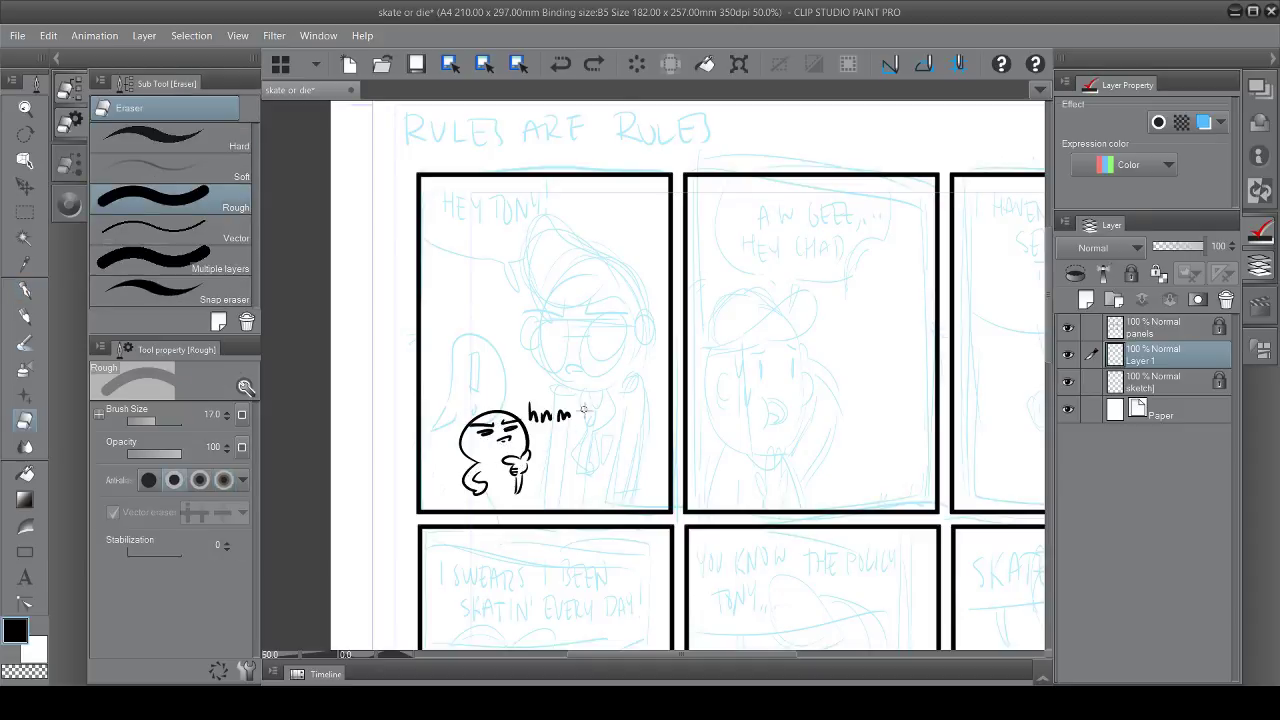
key(ctrl+z)
key(ctrl+z)
key(ctrl+z)
key(ctrl+z)
Ink the curved jaw and cheek outline of the character's face in the first panel at brush size 25
mouse_move(541, 306)
mouse_down()
mouse_move(540, 330)
mouse_move(591, 381)
mouse_up()
key(ctrl+z)
mouse_move(543, 298)
mouse_down()
mouse_move(543, 372)
mouse_move(640, 338)
mouse_up()
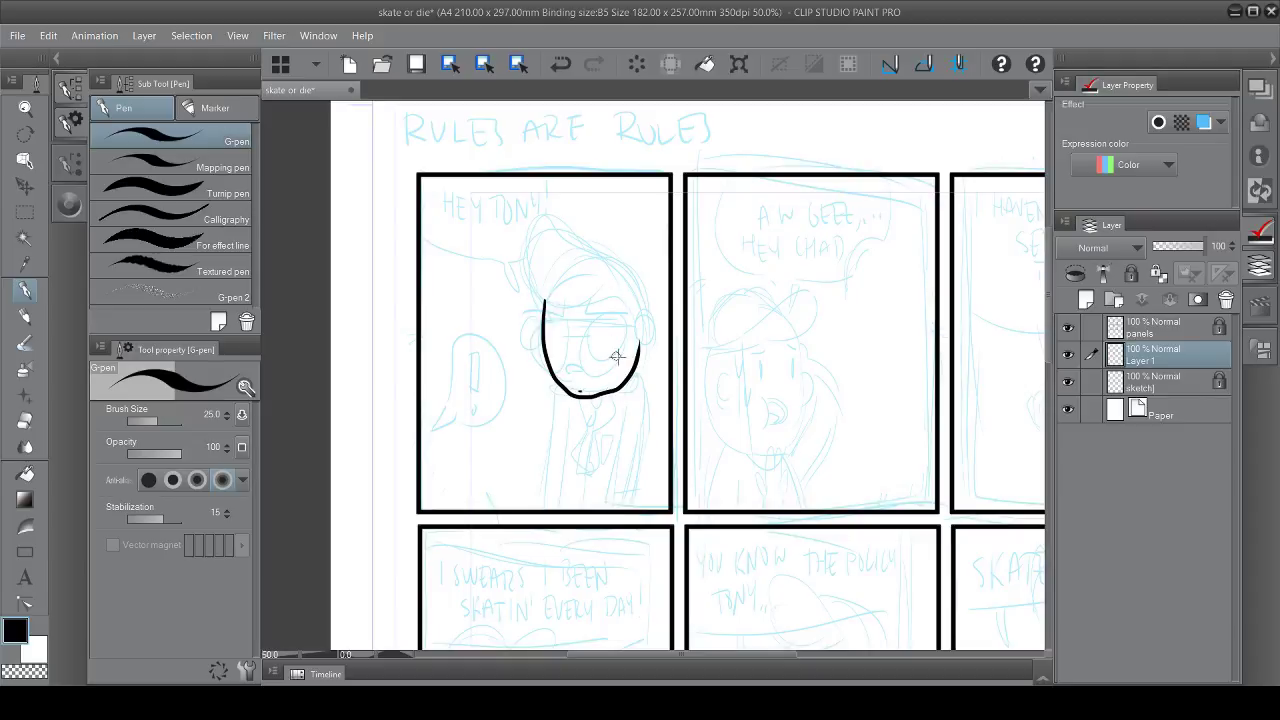
Ink the outline of the character's swept-up hair around the side of the head
drag(604, 266, 621, 309)
key(ctrl+z)
key(ctrl+z)
mouse_move(605, 263)
mouse_down()
mouse_move(572, 307)
mouse_move(643, 342)
mouse_up()
key(ctrl+z)
drag(605, 263, 641, 350)
Erase the excess line ends around the head outline, reducing the eraser size for finer corrections
key(e)
scroll(652, 300, up, 3)
mouse_move(683, 445)
mouse_down()
mouse_move(723, 340)
mouse_move(680, 333)
mouse_move(648, 396)
mouse_up()
key(bracketleft)
key(bracketleft)
key(bracketleft)
key(bracketleft)
key(bracketleft)
key(bracketleft)
key(bracketleft)
key(bracketleft)
Clean up the line joints beside the hair and finish the ear and face outline
key(p)
key(e)
drag(652, 370, 649, 383)
key(p)
drag(513, 374, 608, 449)
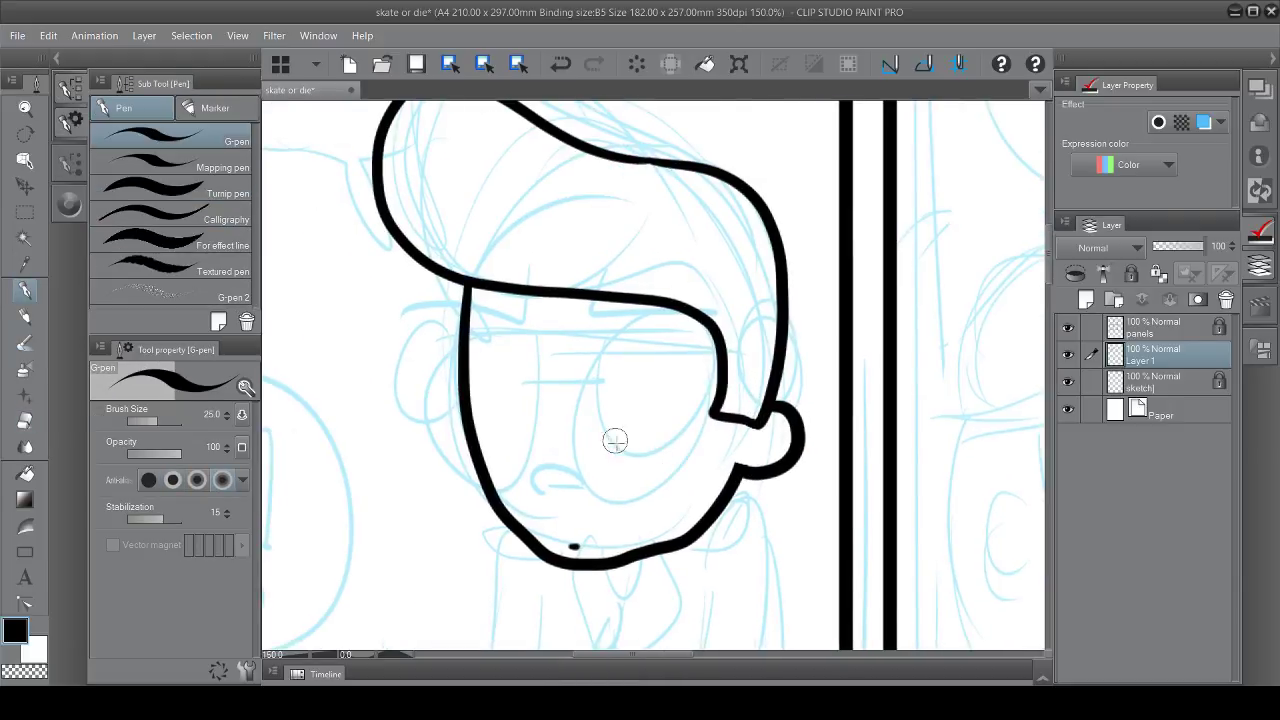
key(e)
key(p)
Ink curved strand lines inside the front of the character's swept-up hair
scroll(700, 443, down, 2)
scroll(677, 417, up, 3)
mouse_move(489, 165)
mouse_down()
mouse_move(574, 180)
mouse_move(530, 205)
mouse_up()
key(ctrl+z)
mouse_move(492, 127)
mouse_down()
mouse_move(483, 190)
mouse_move(518, 305)
mouse_move(545, 298)
mouse_move(520, 305)
mouse_up()
key(ctrl+z)
key(ctrl+z)
drag(523, 118, 612, 320)
drag(598, 148, 690, 330)
key(e)
key(p)
Ink solid black sunglasses with a connecting bridge across the face and clean up the lens edges
drag(694, 471, 690, 346)
mouse_move(522, 256)
mouse_down()
mouse_move(628, 252)
mouse_move(530, 300)
mouse_up()
mouse_move(525, 262)
mouse_down()
mouse_move(553, 328)
mouse_move(610, 270)
mouse_move(586, 277)
mouse_move(640, 246)
mouse_move(643, 271)
mouse_move(686, 291)
mouse_move(690, 330)
mouse_up()
key(e)
key(p)
key(ctrl+z)
key(ctrl+z)
drag(636, 262, 664, 262)
mouse_move(664, 250)
mouse_down()
mouse_move(752, 340)
mouse_move(668, 252)
mouse_move(690, 310)
mouse_move(737, 314)
mouse_move(762, 262)
mouse_move(700, 275)
mouse_up()
key(e)
key(ctrl+z)
drag(786, 256, 786, 288)
key(p)
Ink the nose and mouth below the sunglasses
scroll(665, 288, down, 1)
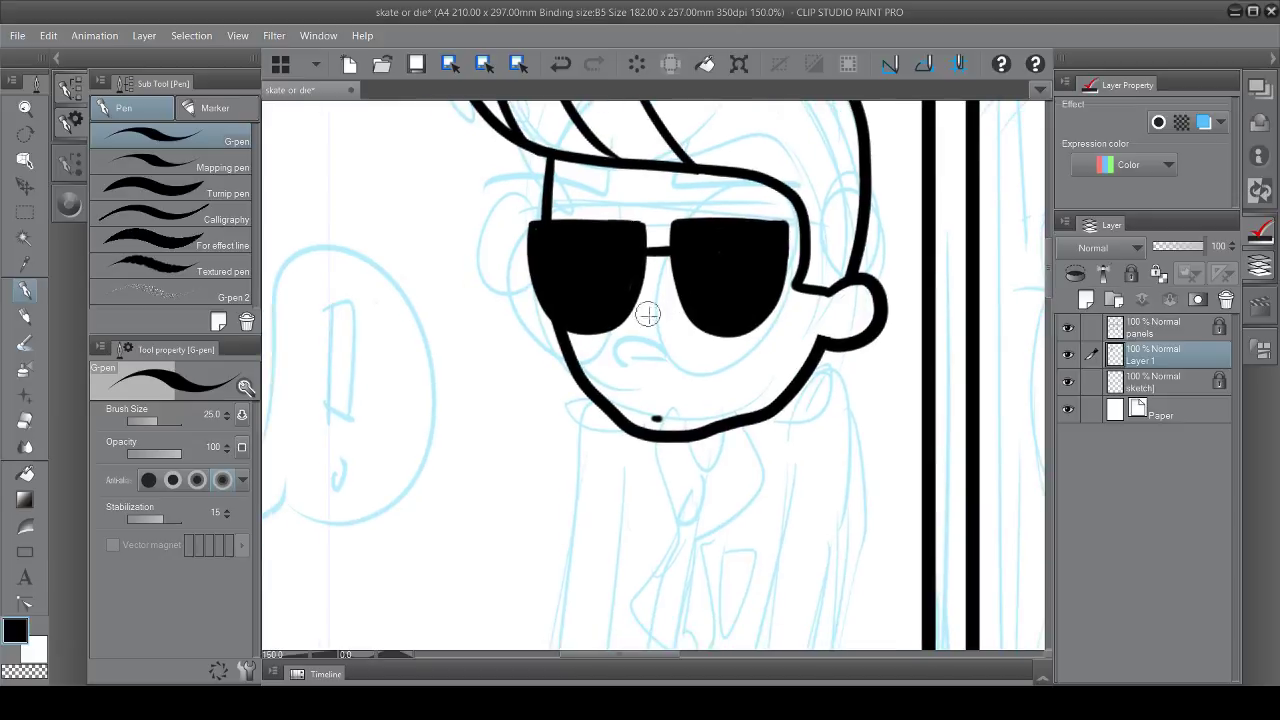
key(e)
key(p)
drag(617, 328, 673, 334)
drag(632, 378, 696, 382)
Ink two short eyebrows above the sunglasses
drag(660, 206, 785, 204)
key(ctrl+z)
key(ctrl+z)
drag(565, 200, 722, 197)
key(ctrl+z)
key(ctrl+z)
drag(586, 196, 630, 195)
Simplify the nose to a single small stroke and the mouth to a short flat line
scroll(605, 212, down, 3)
drag(688, 248, 706, 300)
key(ctrl+z)
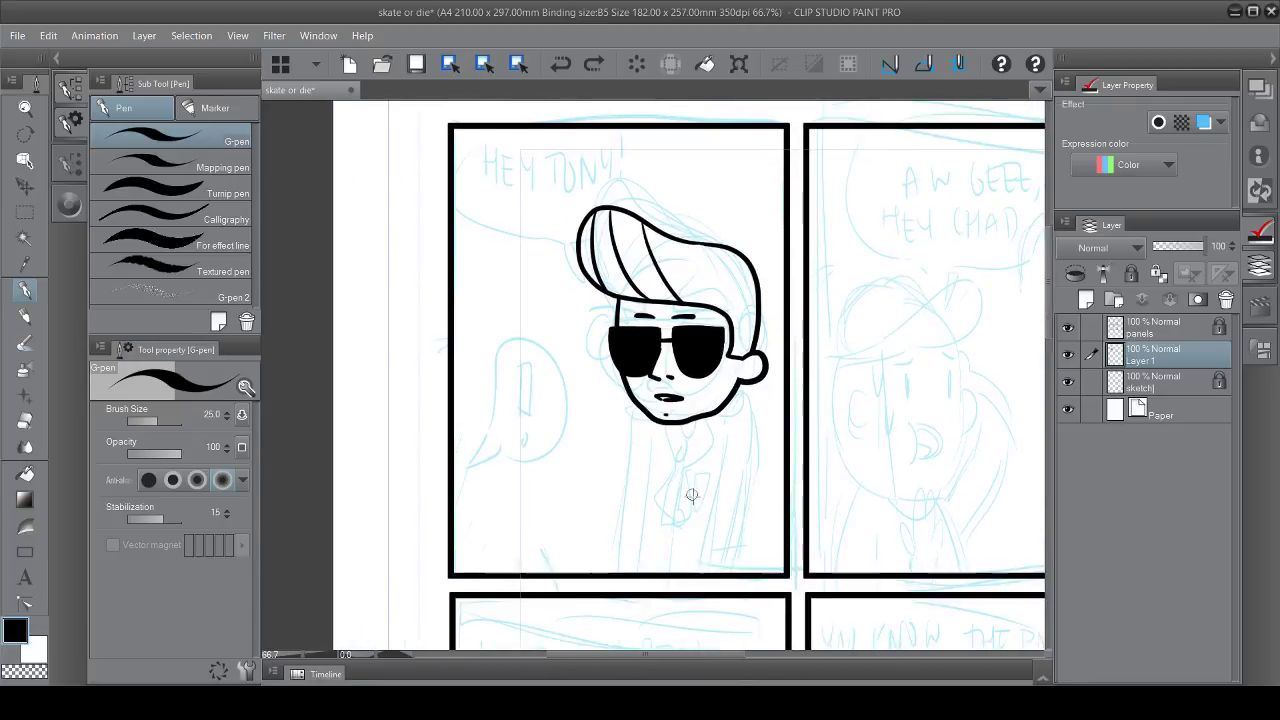
drag(686, 523, 698, 493)
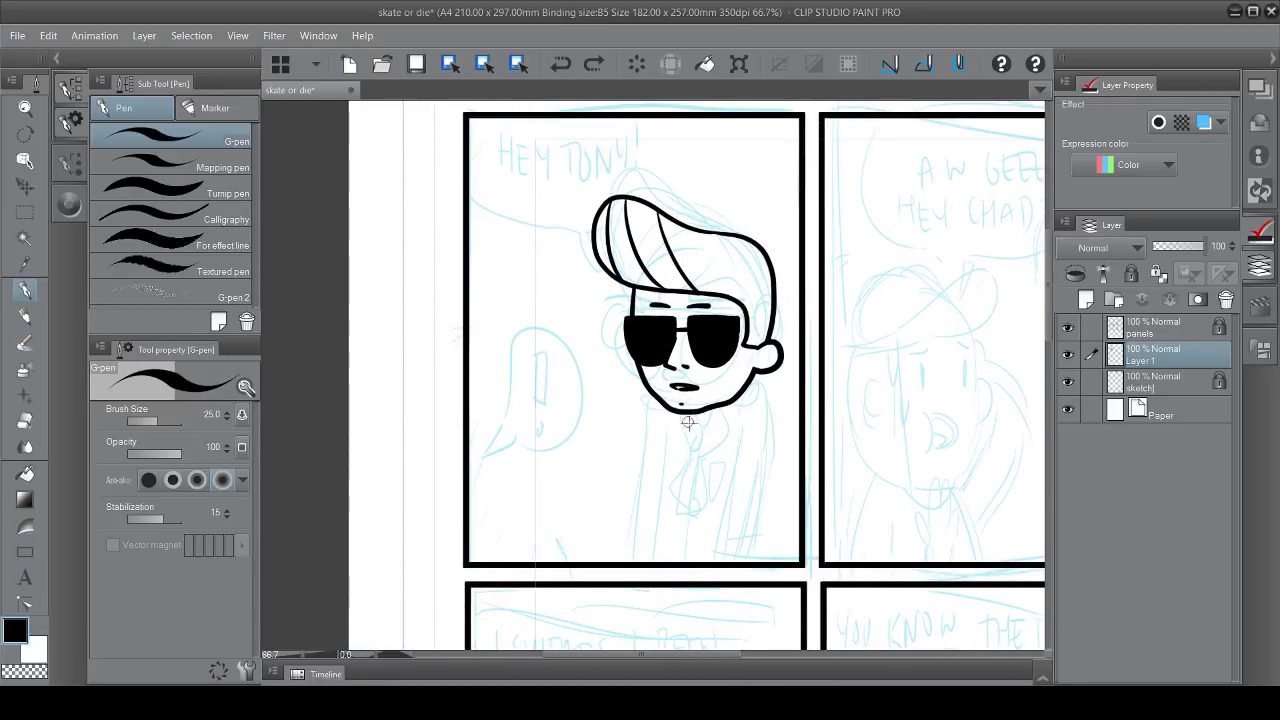
key(e)
key(p)
mouse_move(670, 386)
mouse_down()
mouse_move(704, 398)
mouse_move(683, 380)
mouse_up()
key(e)
key(p)
key(ctrl+z)
Add a new layer above the head's ink layer and try the first body lines beneath the chin
key(ctrl+shift+n)
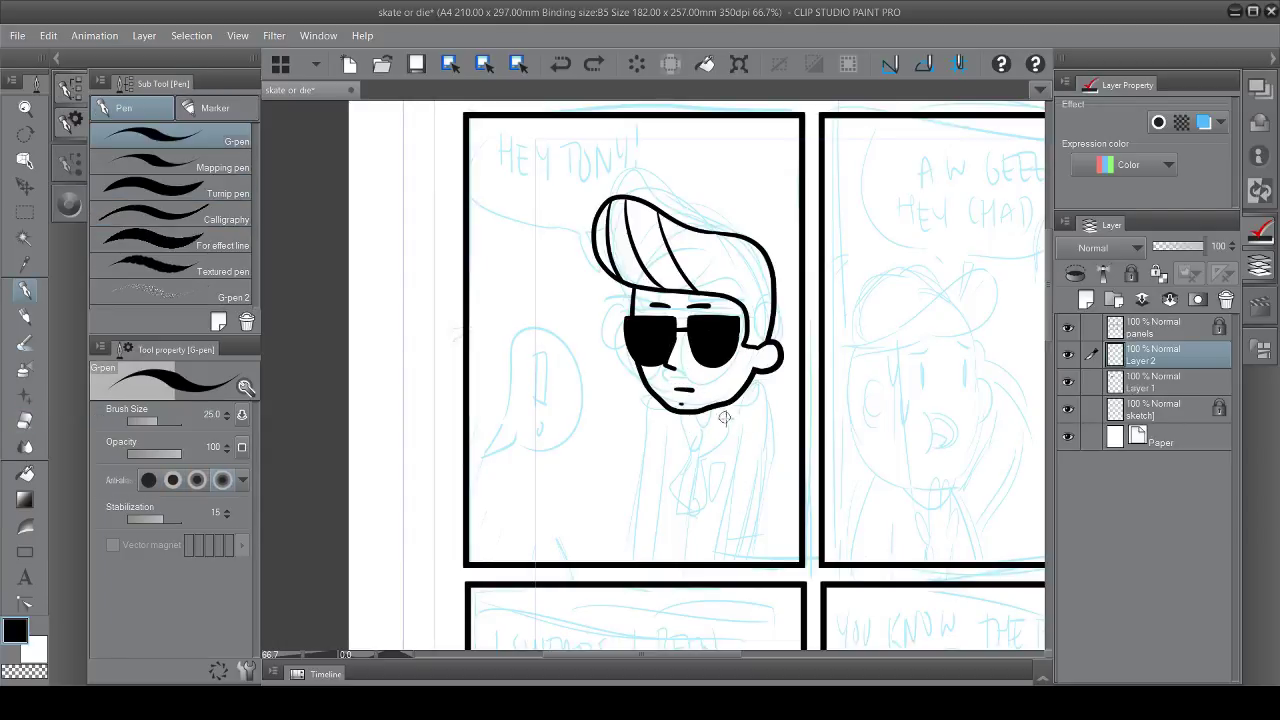
drag(730, 412, 762, 386)
mouse_move(673, 413)
mouse_down()
mouse_move(650, 568)
mouse_move(646, 529)
mouse_up()
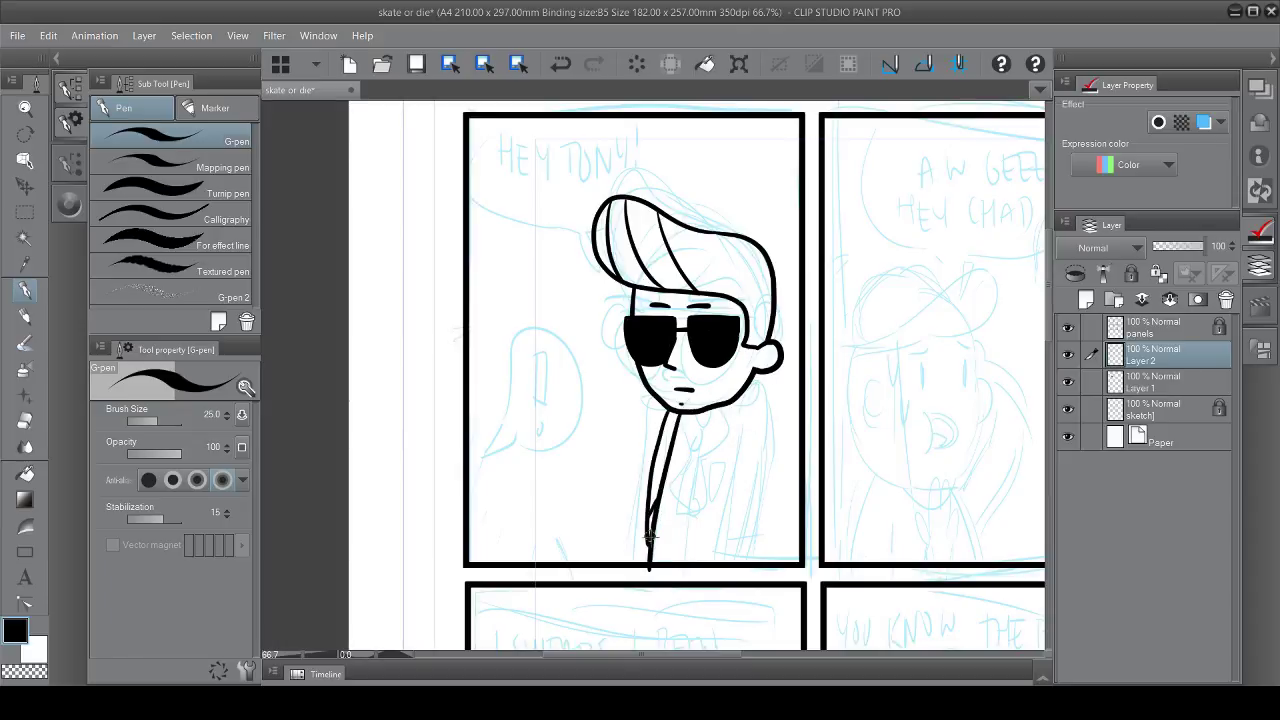
key(ctrl+z)
key(ctrl+z)
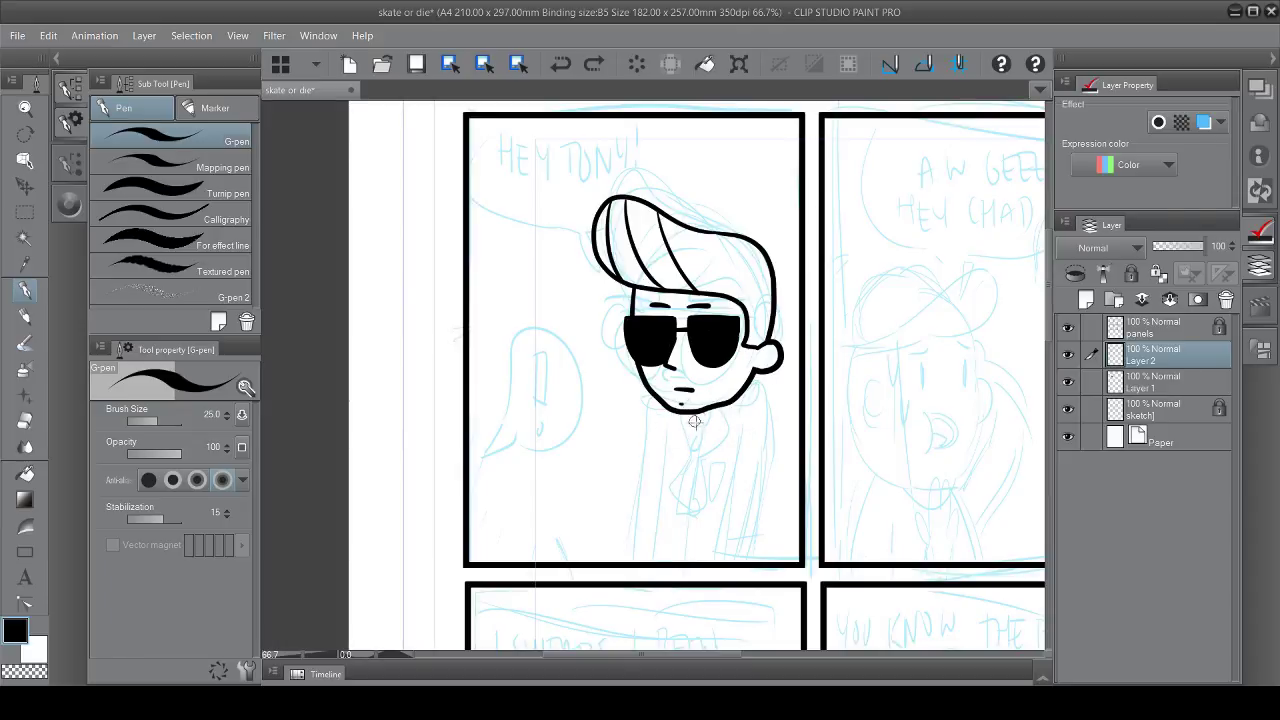
drag(672, 413, 651, 545)
key(ctrl+z)
Try a long body outline with two short legs and black shoes below the head
mouse_move(667, 412)
mouse_down()
mouse_move(657, 507)
mouse_move(742, 398)
mouse_up()
mouse_move(665, 523)
mouse_down()
mouse_move(640, 545)
mouse_move(669, 517)
mouse_move(738, 545)
mouse_up()
key(ctrl+z)
key(e)
key(p)
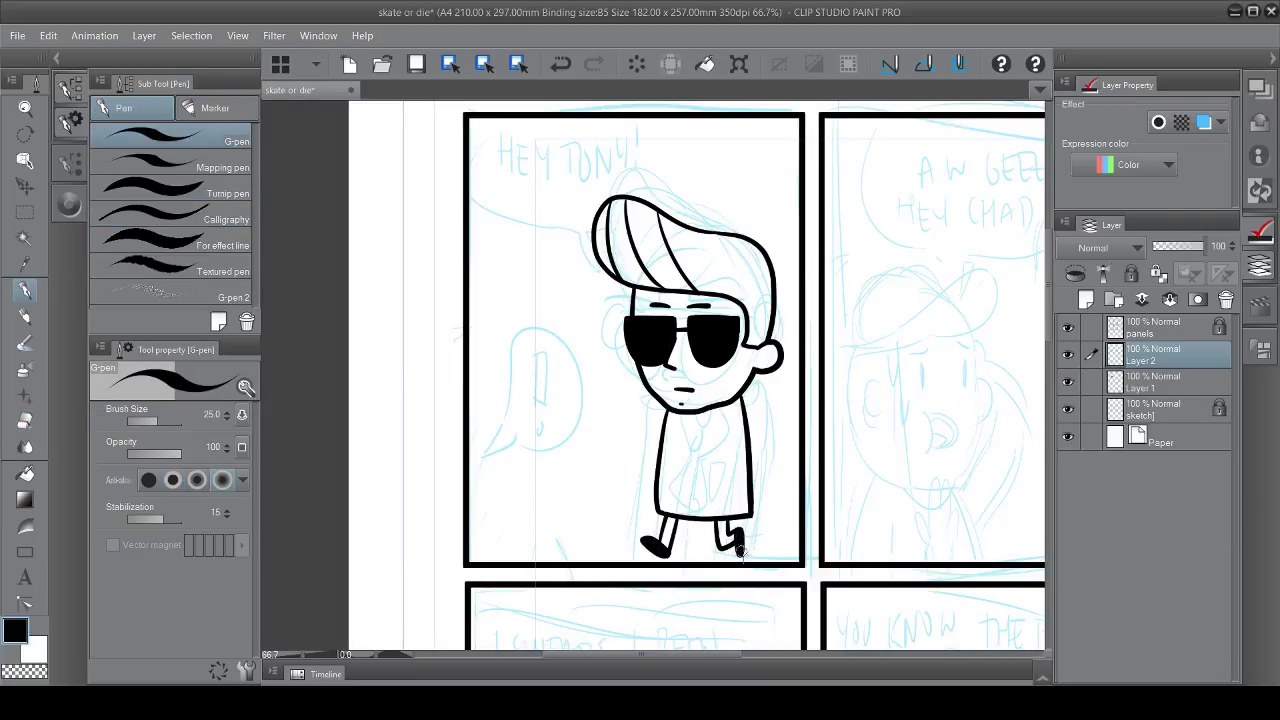
Try a front line down the long body, and undo the body and leg strokes
drag(690, 418, 694, 500)
key(ctrl+z)
key(ctrl+z)
mouse_move(688, 412)
mouse_down()
mouse_move(688, 467)
mouse_move(750, 485)
mouse_up()
key(ctrl+z)
key(ctrl+z)
key(ctrl+z)
key(ctrl+z)
Try a leg with a black shoe and a bent second leg beneath a shorter torso with a pointed hem
mouse_move(655, 490)
mouse_down()
mouse_move(630, 542)
mouse_move(661, 551)
mouse_up()
drag(692, 496, 666, 555)
drag(746, 488, 744, 530)
key(ctrl+z)
key(ctrl+z)
mouse_move(665, 551)
mouse_down()
mouse_move(684, 507)
mouse_move(755, 500)
mouse_move(711, 508)
mouse_up()
key(ctrl+z)
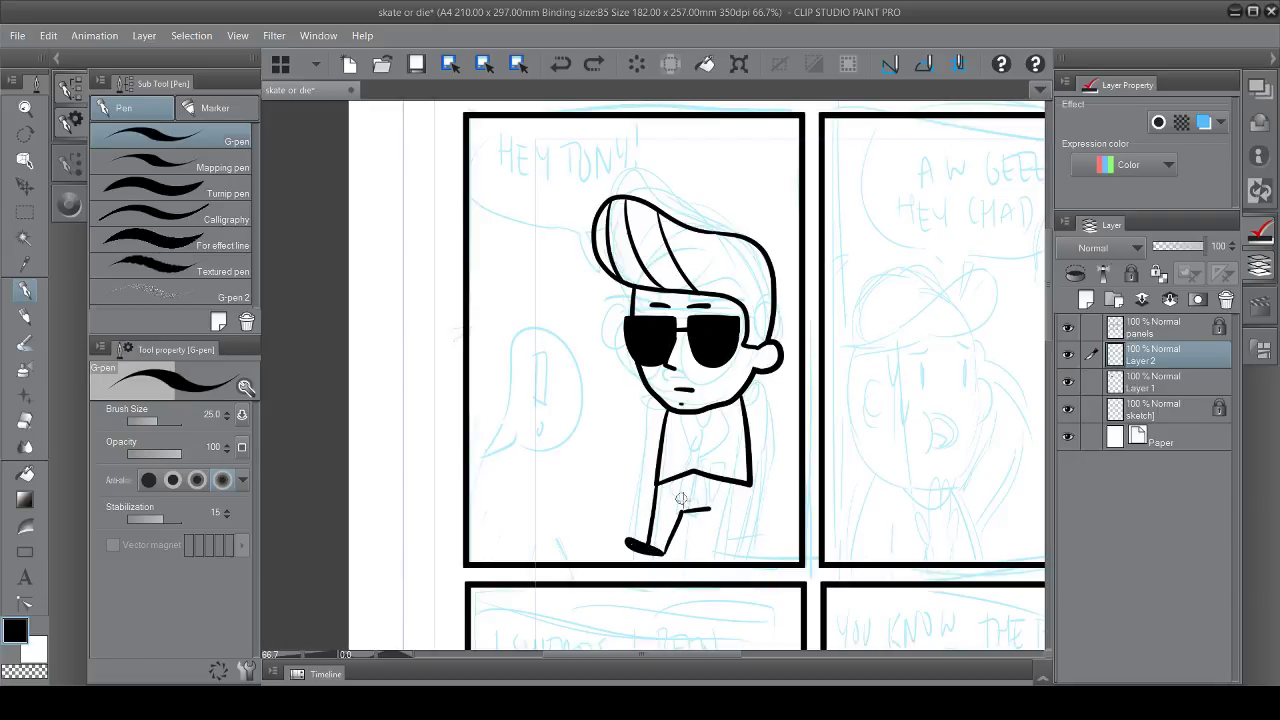
key(ctrl+z)
key(ctrl+z)
key(ctrl+z)
key(ctrl+z)
key(ctrl+z)
key(ctrl+z)
Ink a short torso with a pointed hem, a centre line and a small tie with collar under the chin
mouse_move(663, 415)
mouse_down()
mouse_move(664, 484)
mouse_move(677, 474)
mouse_up()
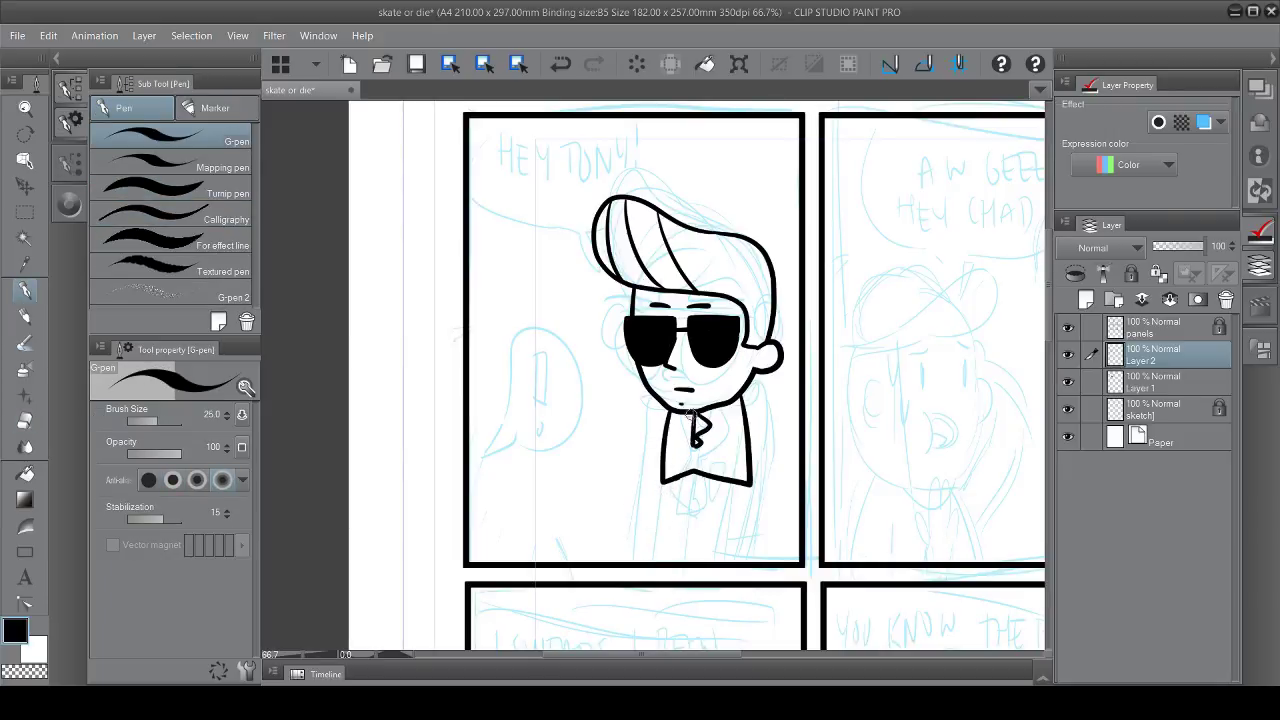
drag(683, 418, 695, 460)
Ink bent walking legs with solid black shoes below the torso
drag(670, 486, 657, 545)
key(ctrl+z)
key(ctrl+z)
drag(707, 503, 674, 541)
mouse_move(666, 480)
mouse_down()
mouse_move(695, 524)
mouse_move(743, 506)
mouse_up()
key(ctrl+z)
key(ctrl+y)
key(ctrl+z)
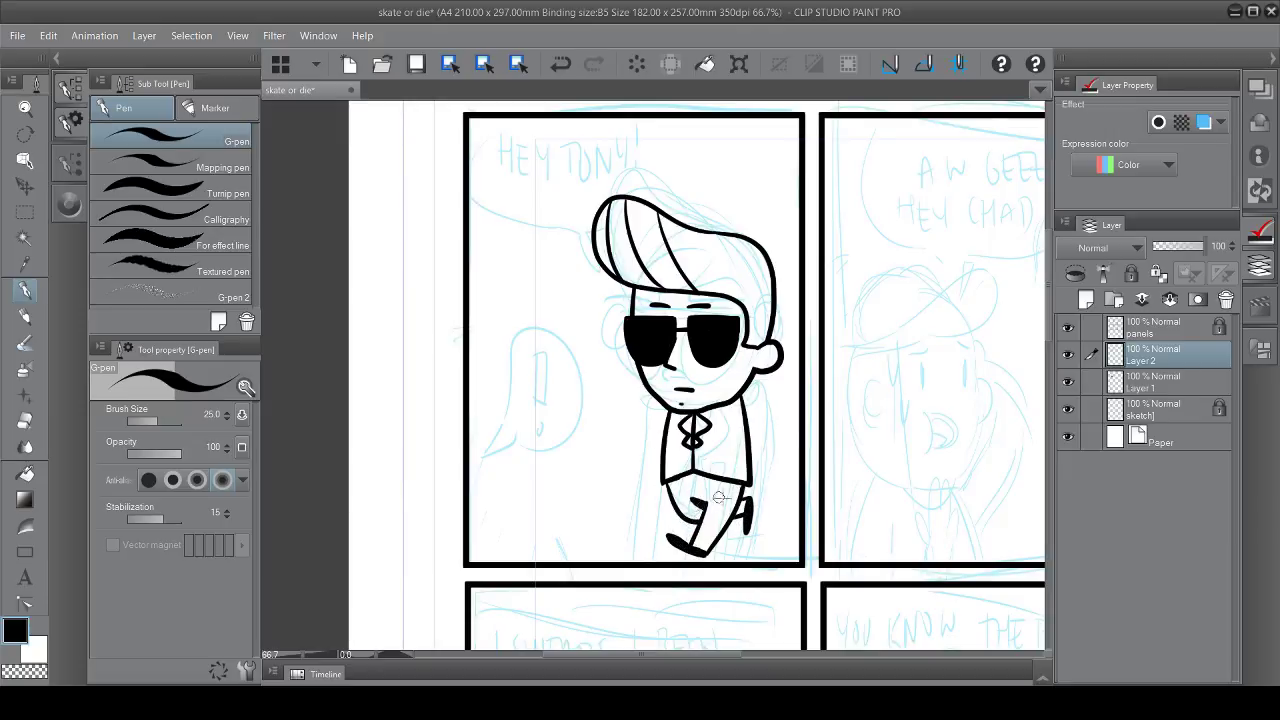
Ink a curved arm bending from the shoulder to behind the torso
key(ctrl+z)
drag(745, 399, 752, 457)
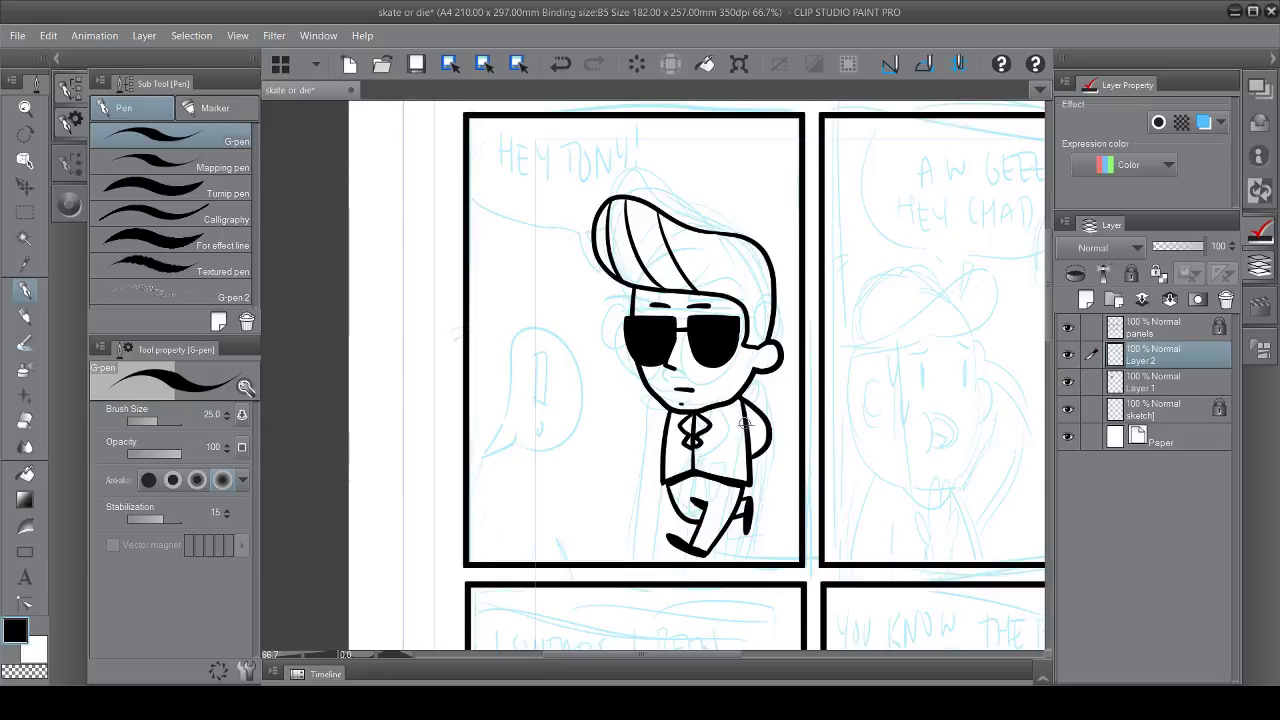
Ink the second arm bending from the other shoulder to the waist, and a hand on the first arm
drag(672, 411, 660, 460)
key(ctrl+z)
key(ctrl+z)
mouse_move(672, 411)
mouse_down()
mouse_move(660, 462)
mouse_move(659, 442)
mouse_up()
key(e)
key(alt+bracketleft)
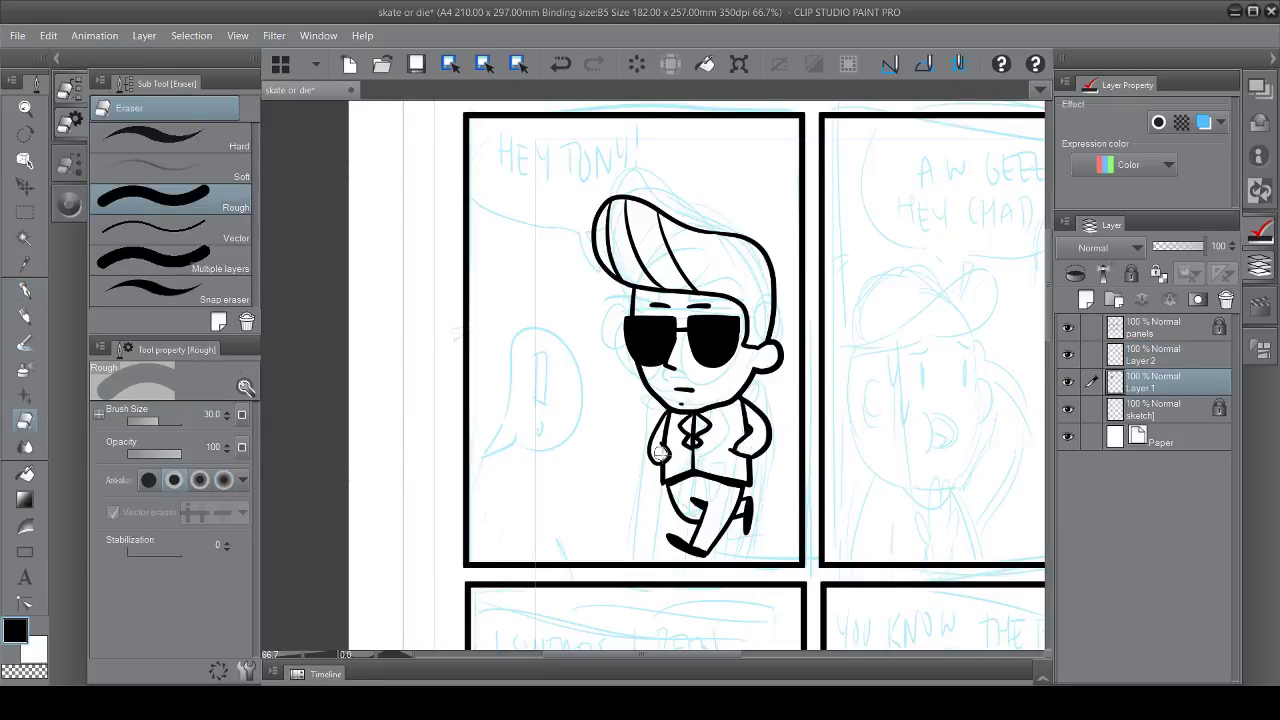
key(ctrl+z)
key(ctrl+z)
key(p)
key(alt+bracketright)
key(ctrl+y)
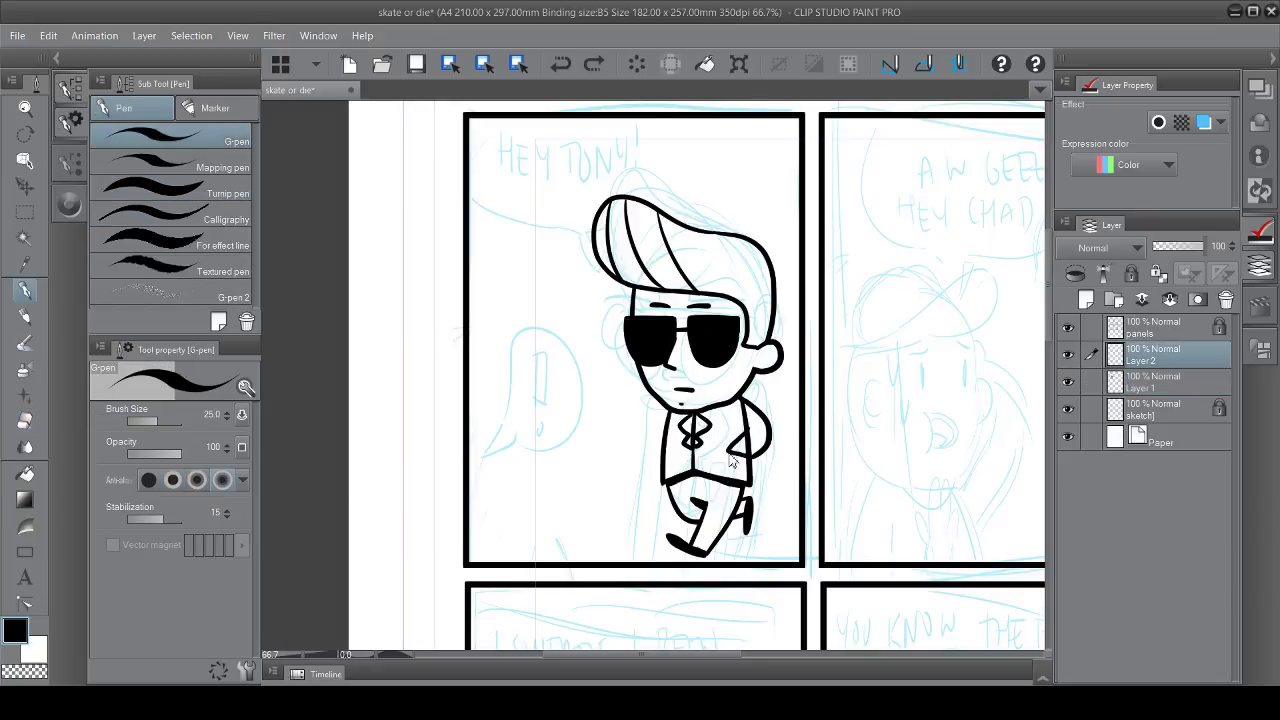
key(ctrl+y)
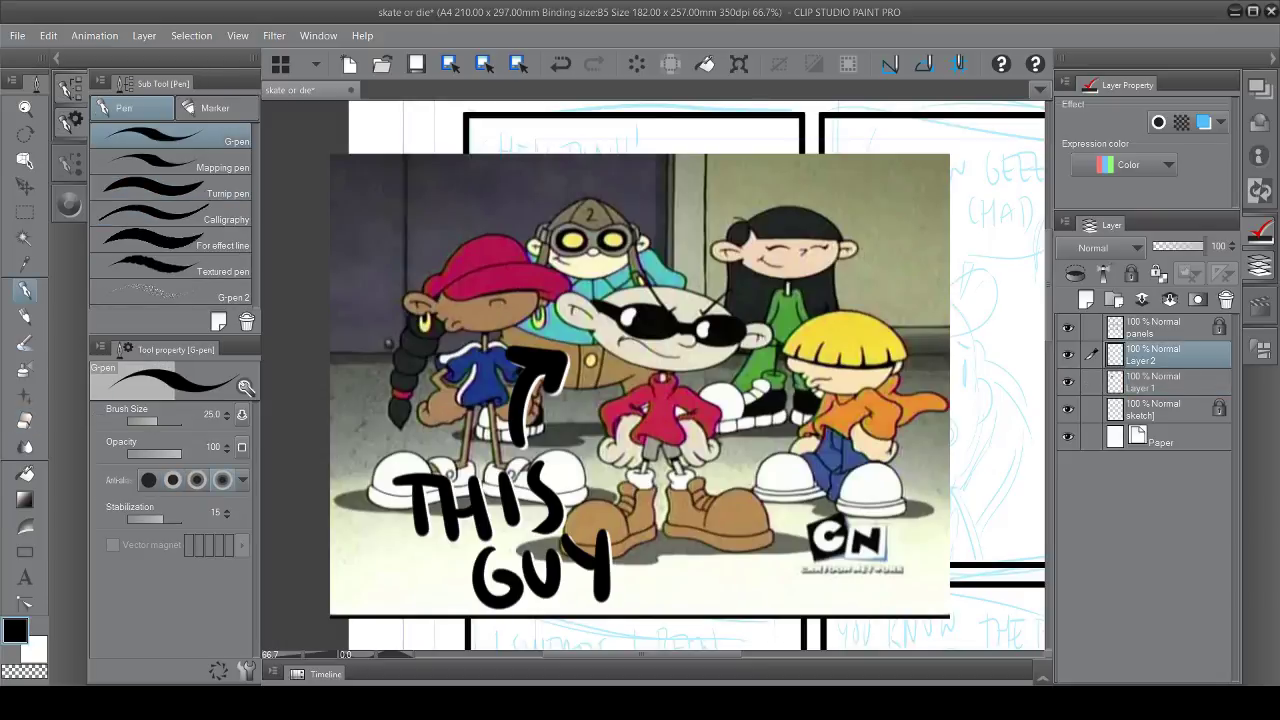
Tuck both hands into the jacket with small pocket marks, erasing the jacket lines that overlap them
key(alt+bracketleft)
key(e)
key(p)
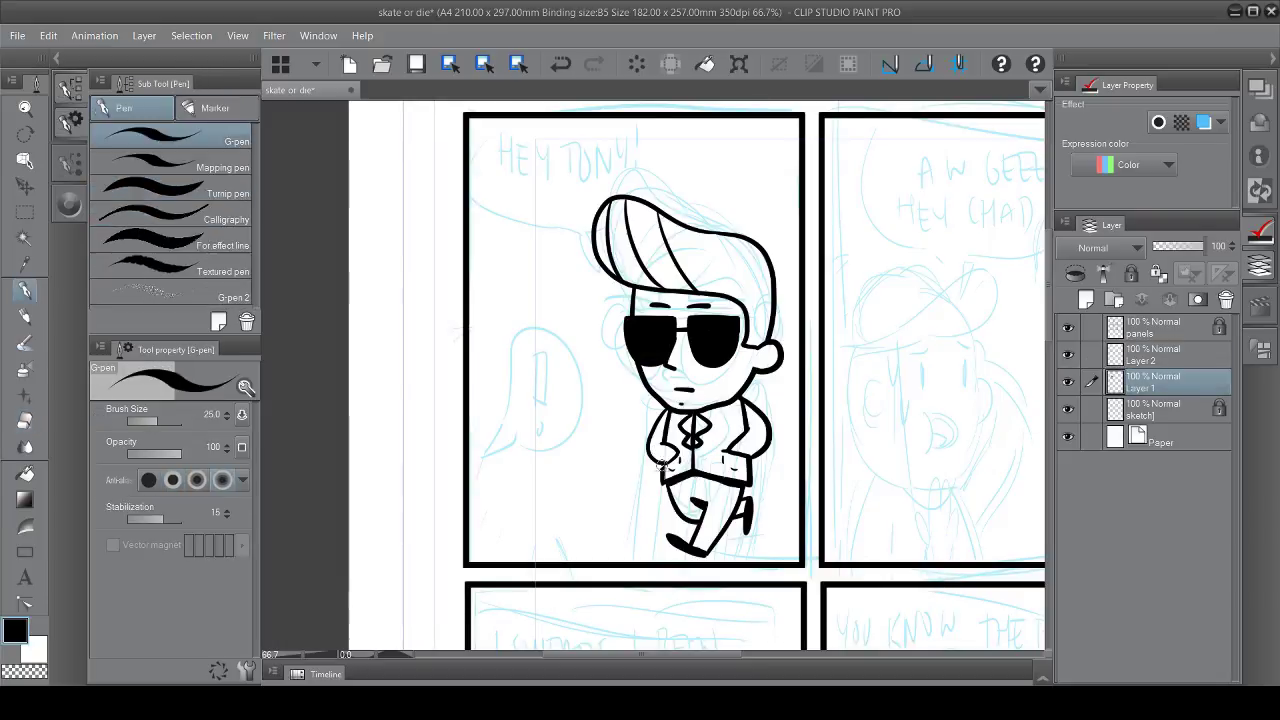
key(ctrl+z)
key(ctrl+y)
key(ctrl+z)
key(ctrl+y)
key(e)
key(p)
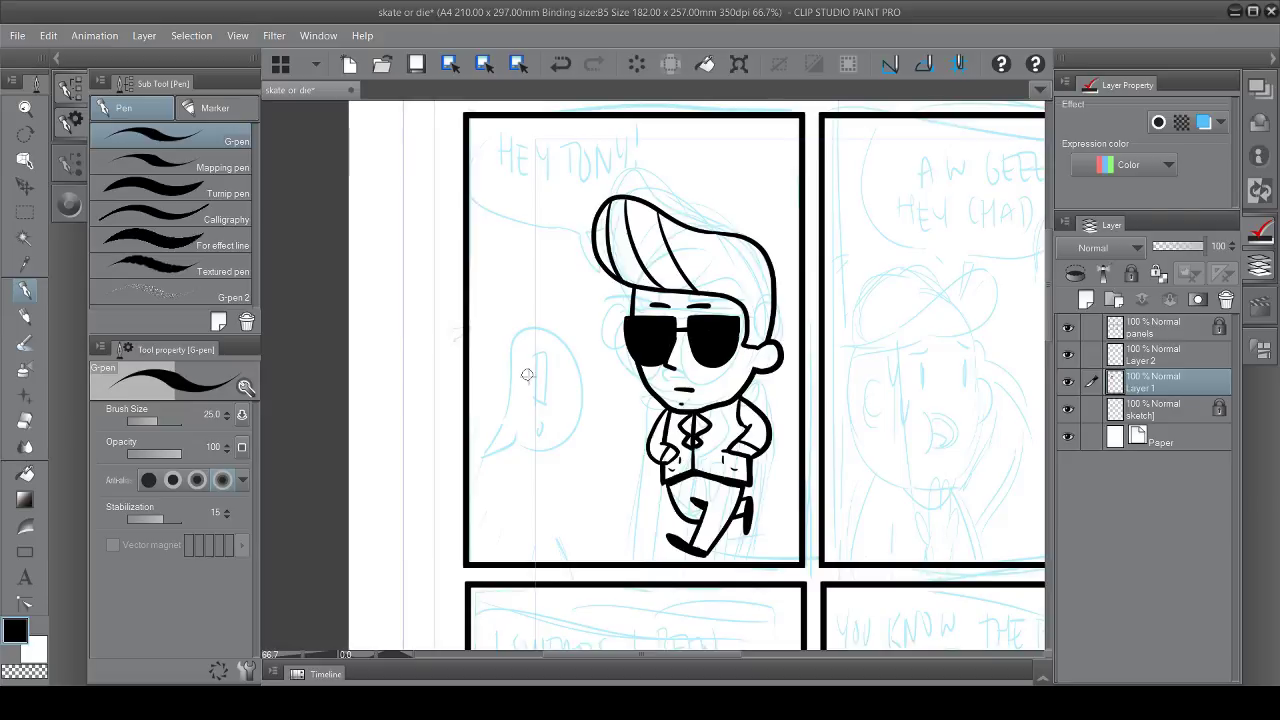
Ink a curved ground line rising across the first panel behind the character's legs, erasing where it crosses the body
key(ctrl+z)
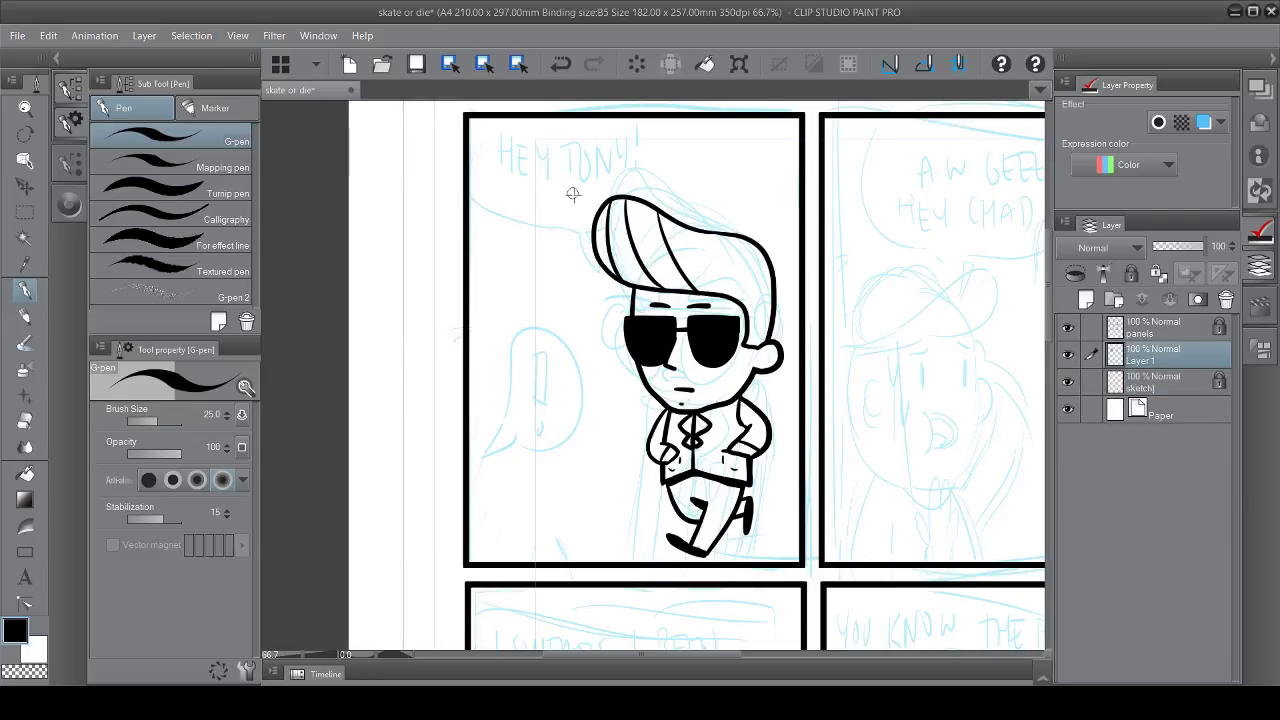
key(ctrl+z)
drag(430, 537, 760, 490)
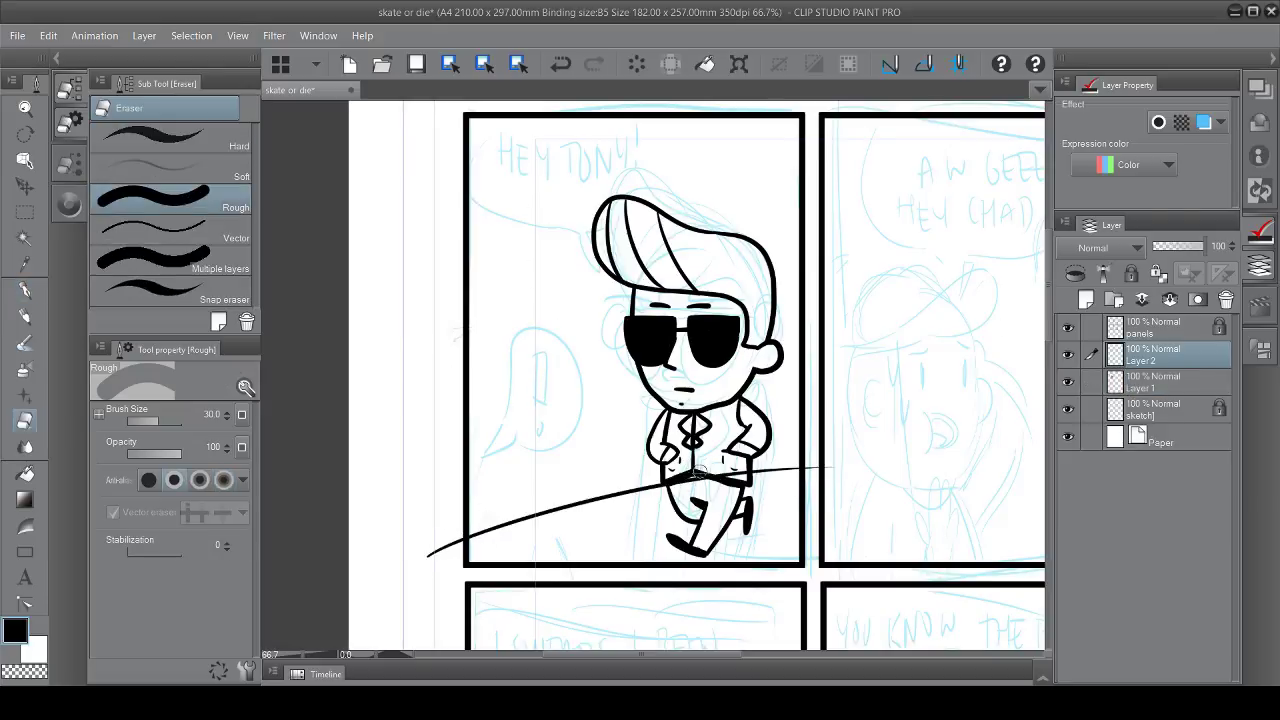
key(ctrl+z)
drag(448, 550, 603, 503)
key(ctrl+z)
drag(442, 575, 910, 485)
Remove the ends of the ground line that extend outside the first panel's borders
click(25, 211)
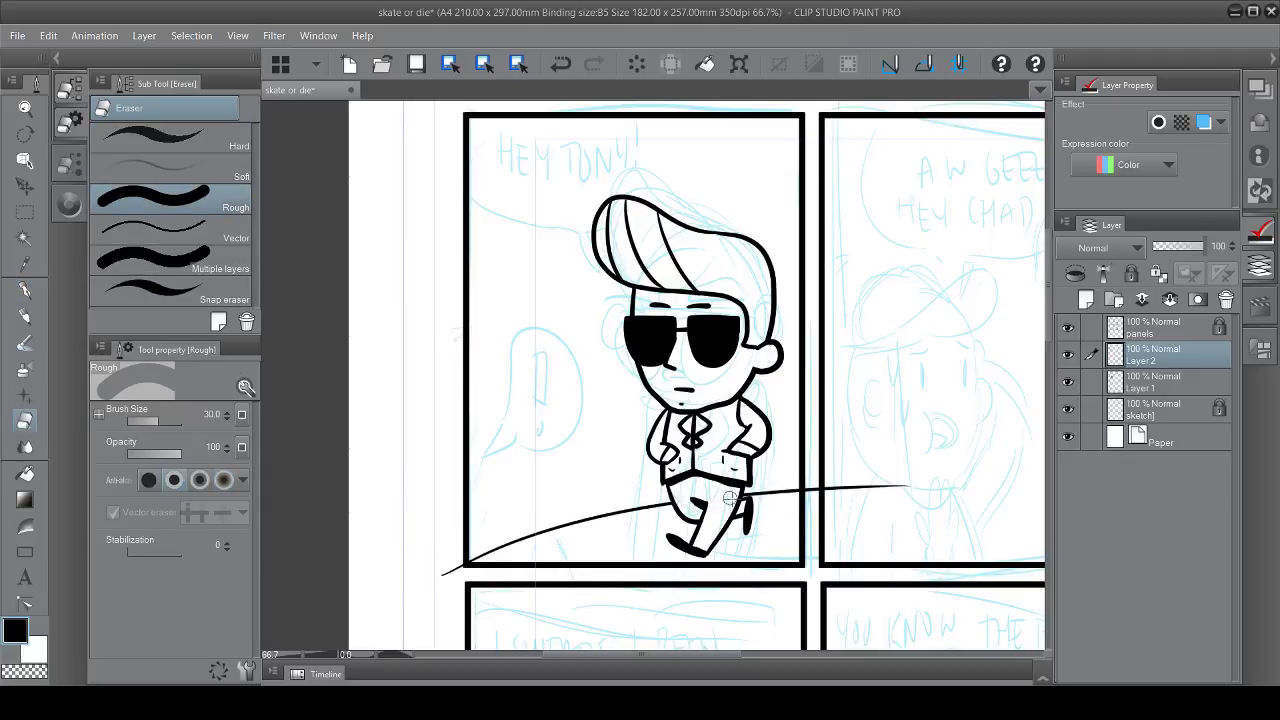
drag(726, 472, 954, 510)
click(654, 543)
drag(416, 470, 690, 587)
key(o)
key(ctrl+d)
key(p)
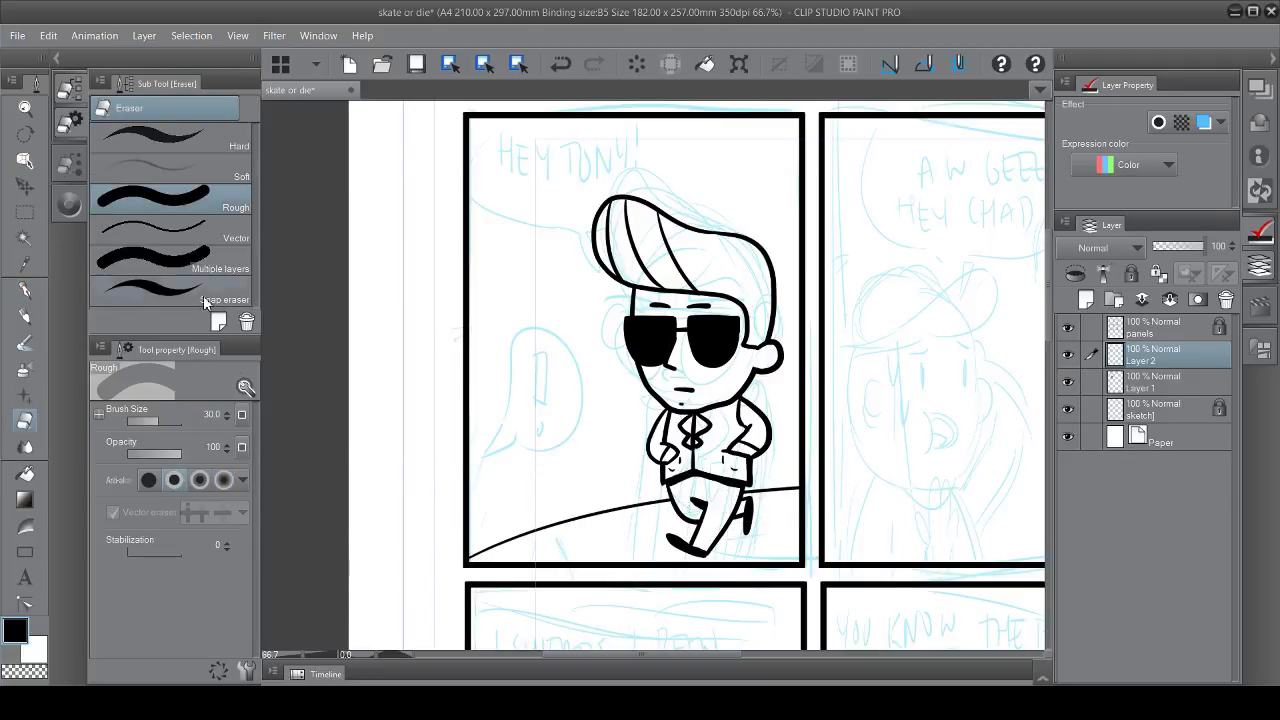
Ink a horizon line with grass tufts behind the character, trim the overlaps and merge the layer into Layer 1
key(ctrl+z)
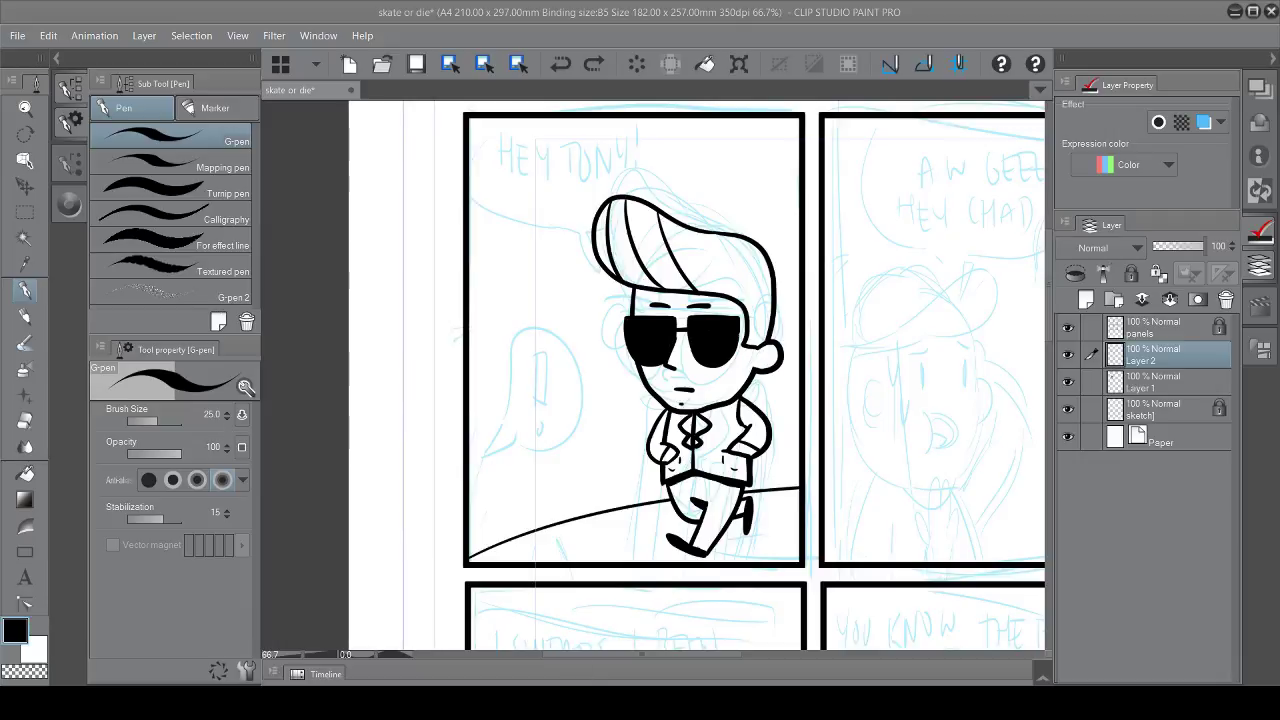
drag(468, 440, 815, 434)
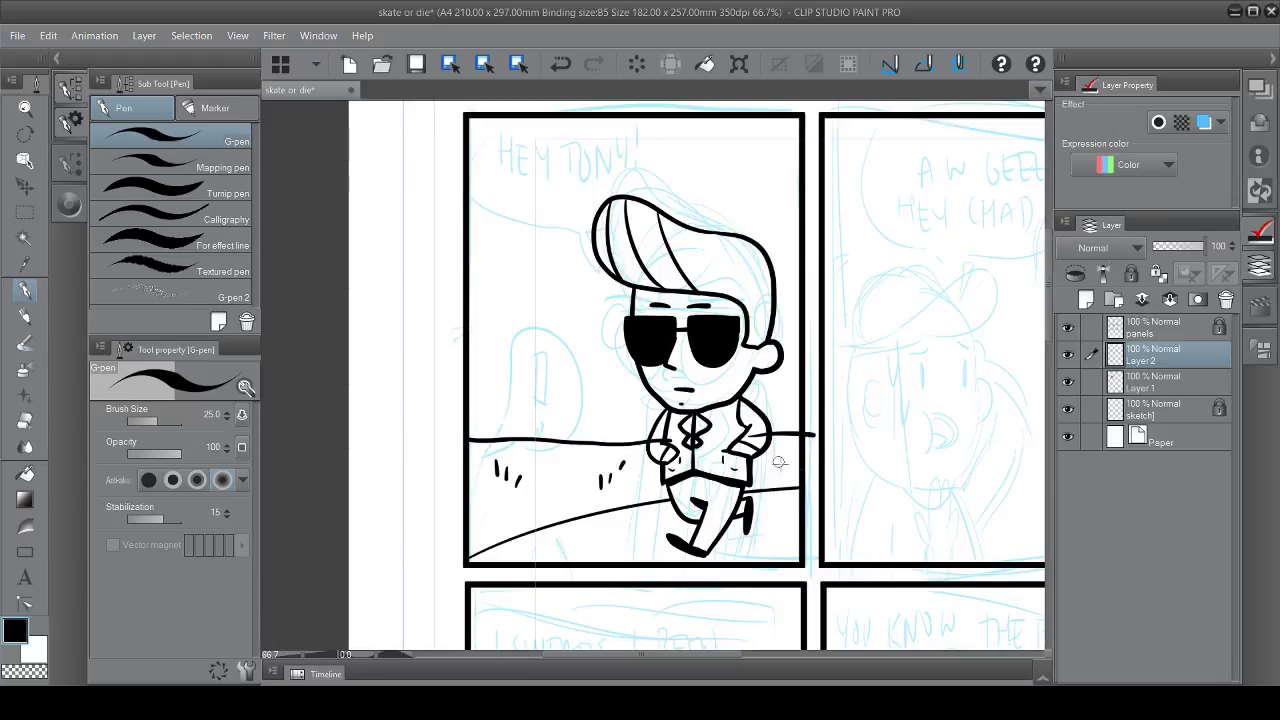
key(e)
key(p)
key(ctrl+e)
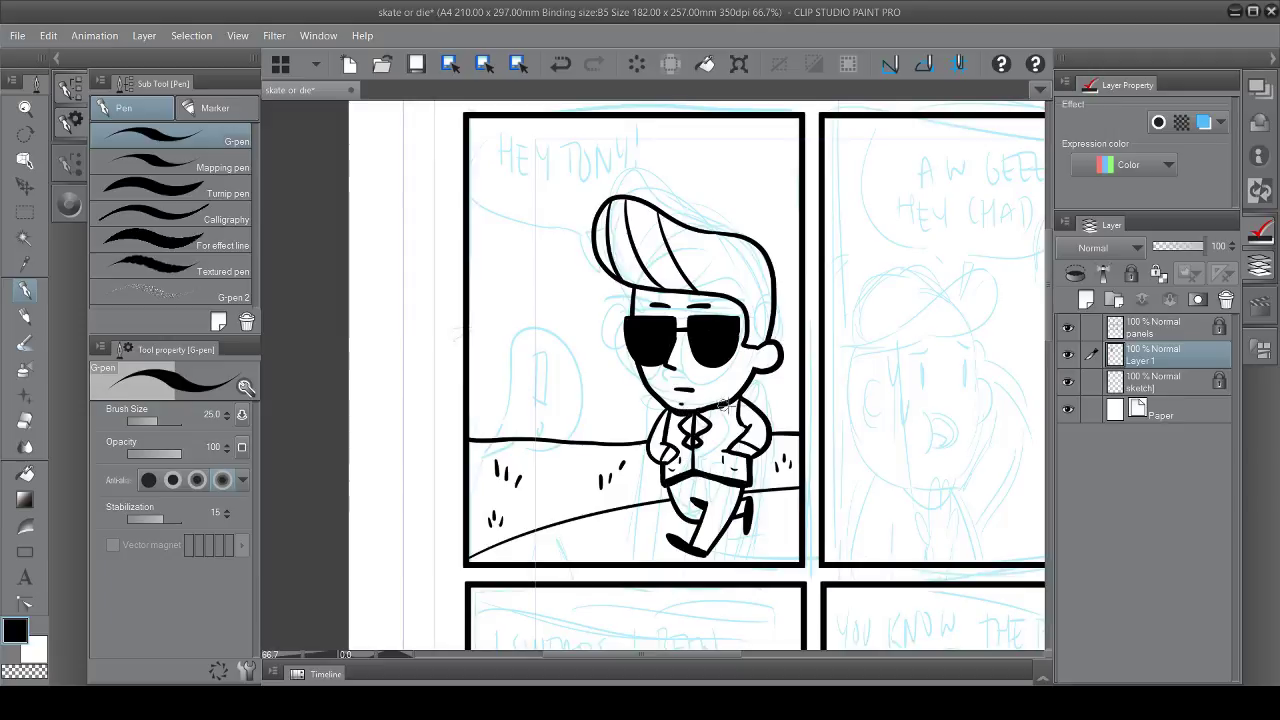
Lock Layer 1's transparent pixels, add white diagonal reflections to both sunglass lenses and return to black ink
key(ctrl+z)
key(x)
click(1157, 272)
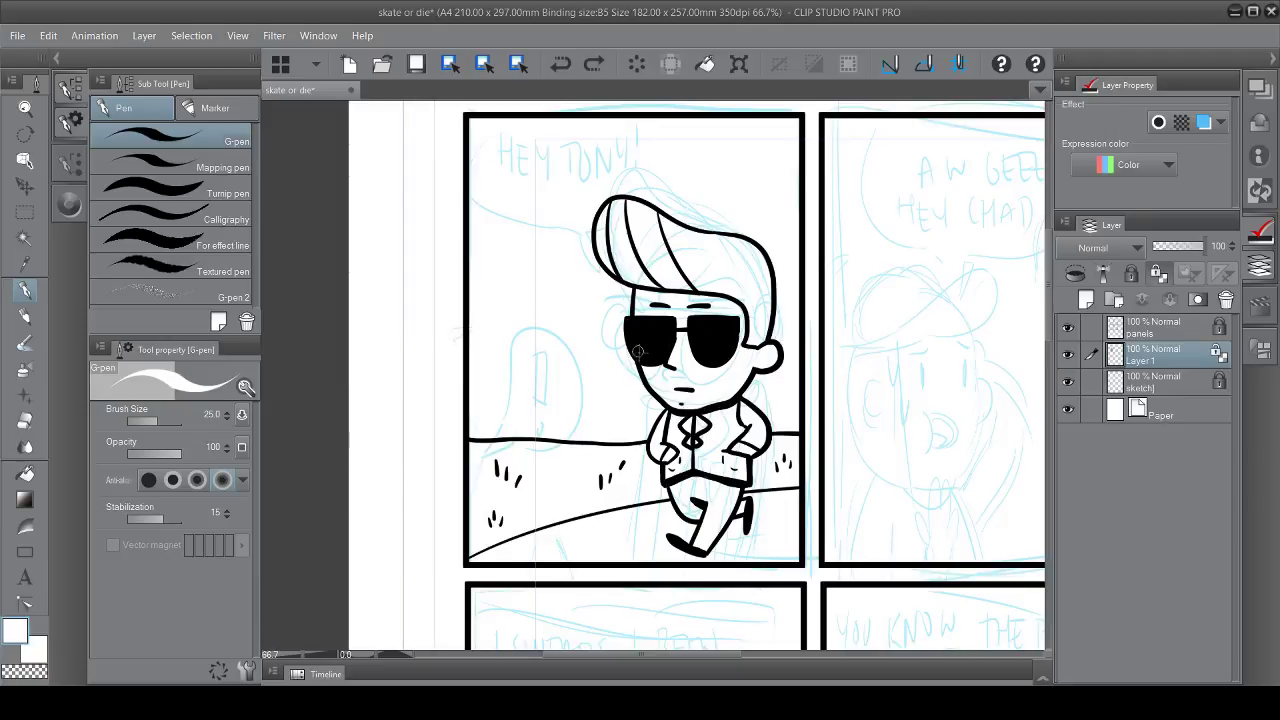
drag(638, 338, 650, 322)
mouse_move(648, 342)
mouse_down()
mouse_move(660, 326)
mouse_move(728, 326)
mouse_up()
scroll(700, 403, right, 5)
key(x)
Try a rounded jaw with an ear and a worried face on the second panel's character
scroll(697, 415, up, 2)
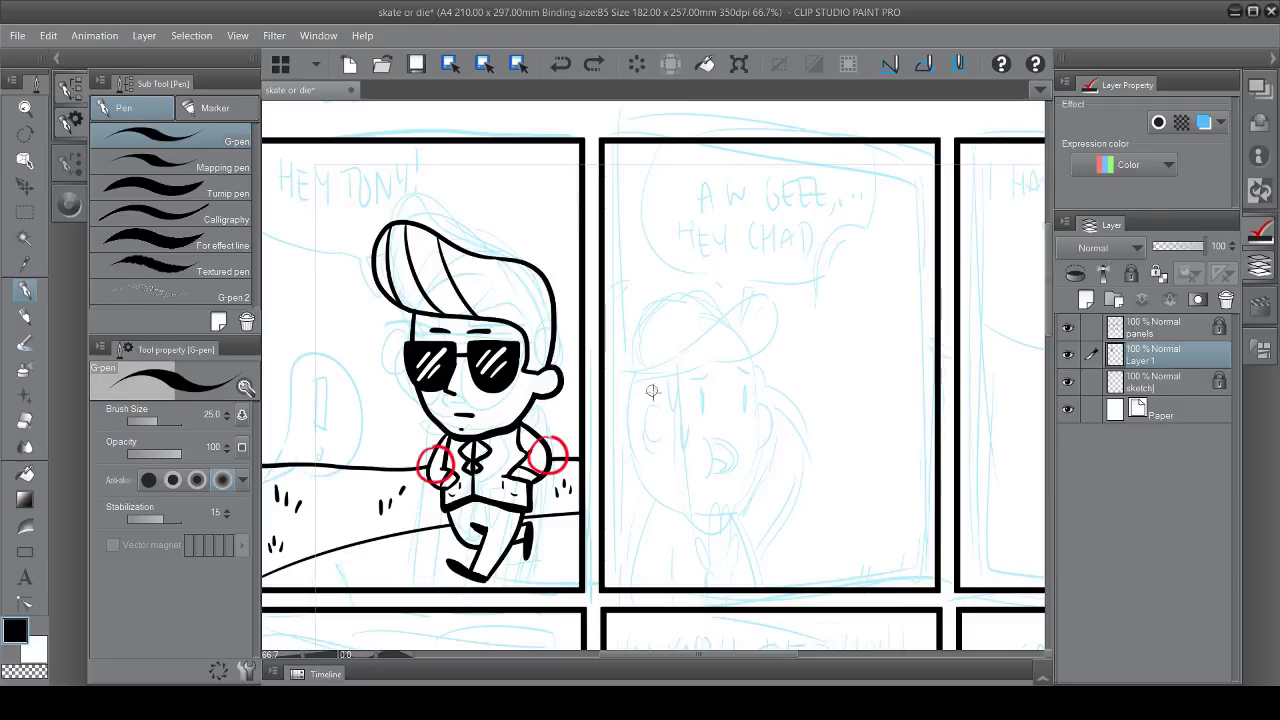
drag(643, 408, 757, 322)
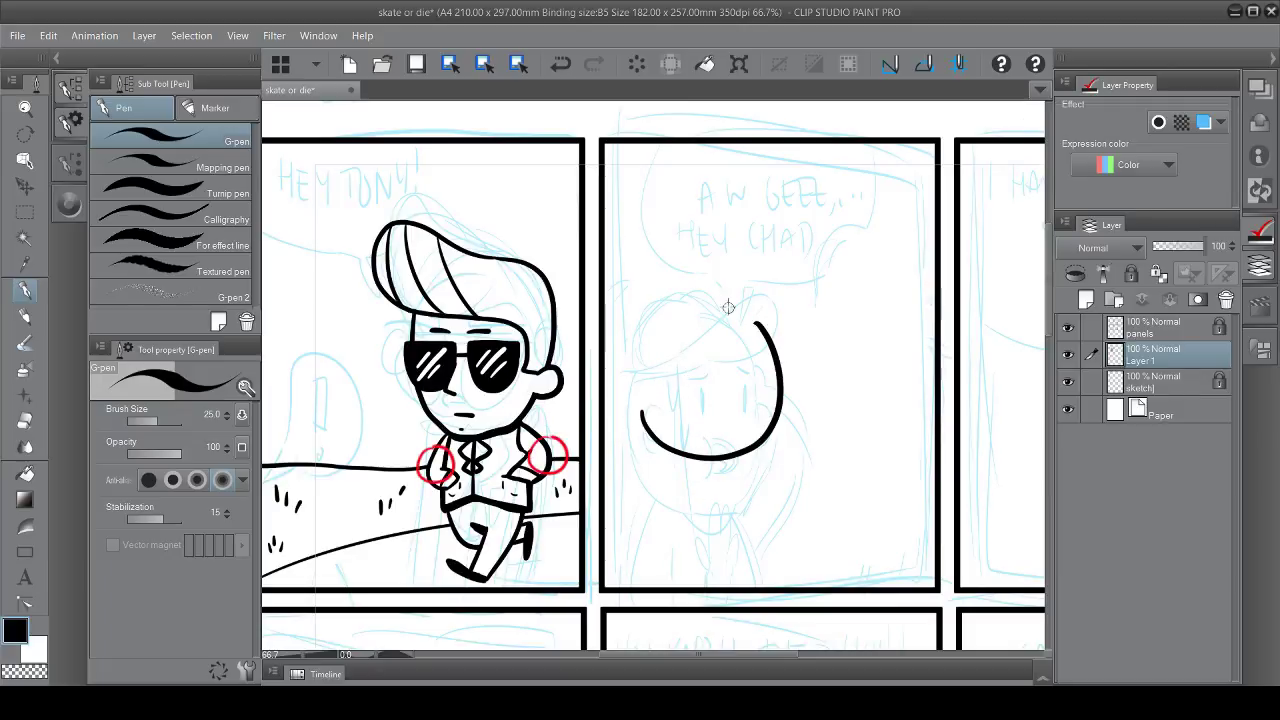
drag(642, 382, 641, 409)
mouse_move(692, 366)
mouse_down()
mouse_move(705, 396)
mouse_move(690, 364)
mouse_move(722, 350)
mouse_move(768, 380)
mouse_up()
key(ctrl+z)
key(ctrl+z)
key(e)
key(p)
key(ctrl+z)
mouse_move(636, 386)
mouse_down()
mouse_move(674, 304)
mouse_move(752, 296)
mouse_up()
key(ctrl+z)
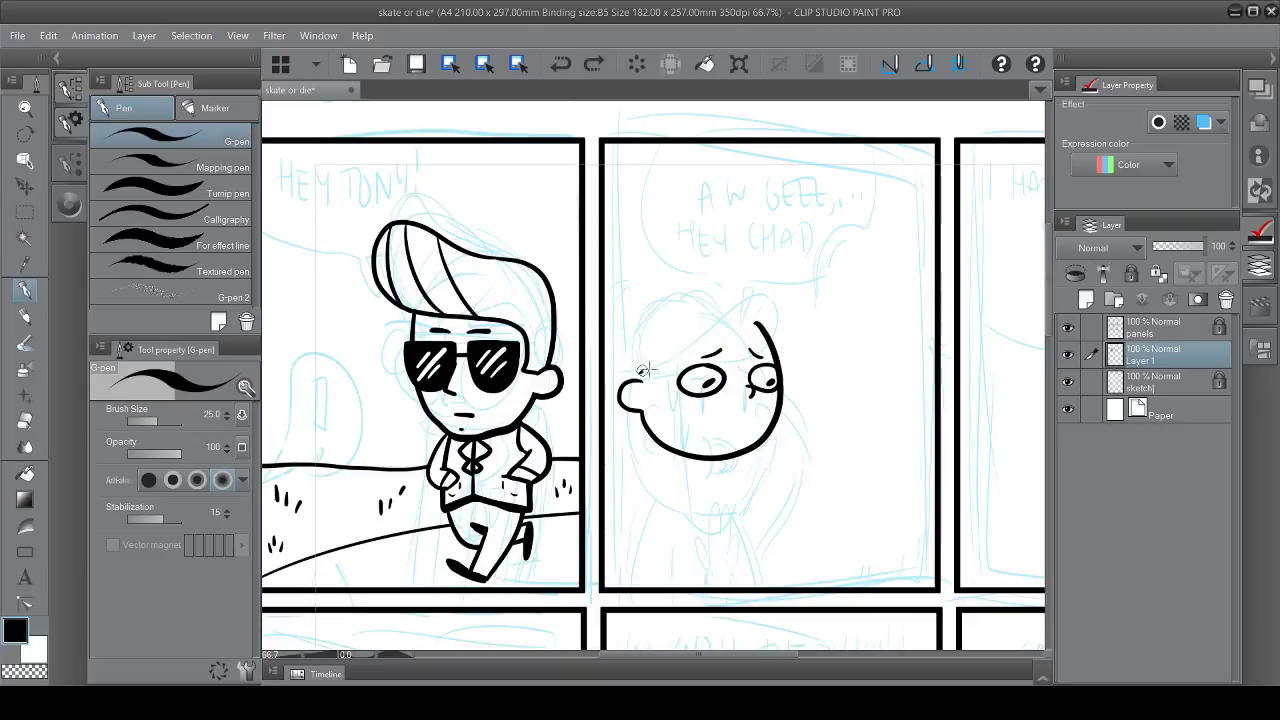
Try closing the top of the head with a curve on a new layer, and discard that layer
key(ctrl+z)
key(ctrl+shift+n)
key(ctrl+z)
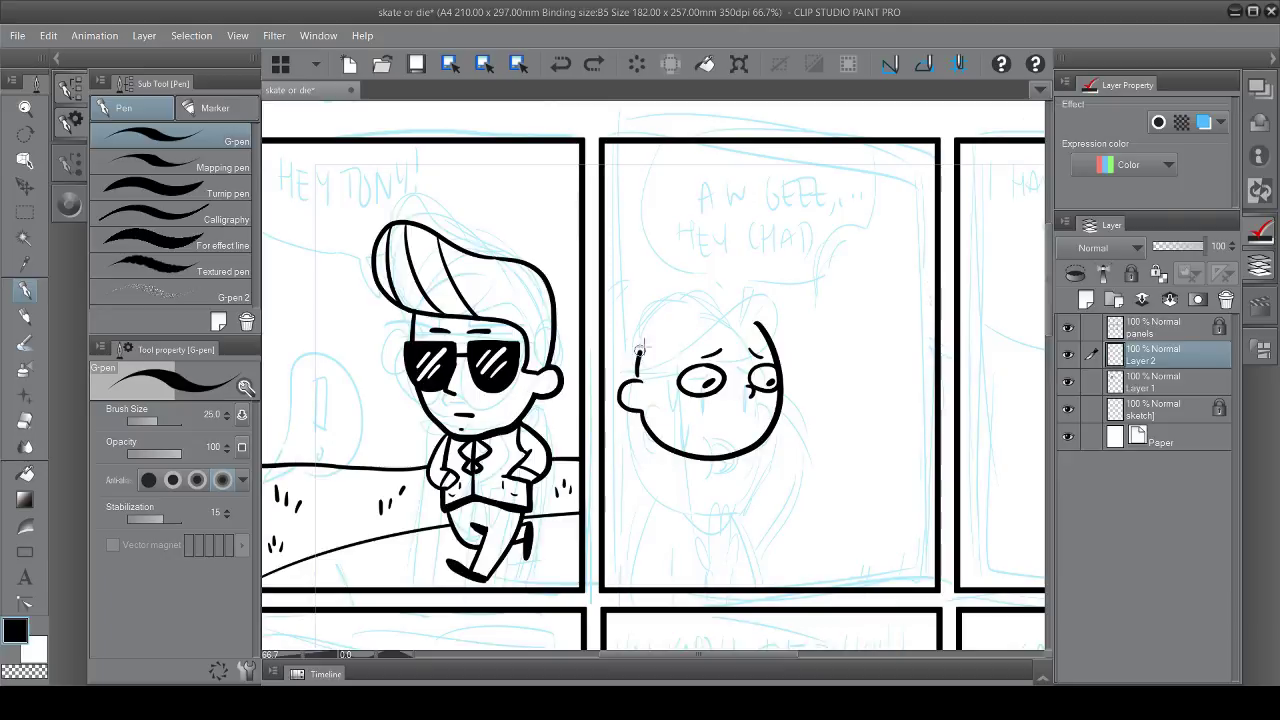
drag(648, 333, 756, 323)
key(ctrl+z)
drag(636, 377, 756, 323)
key(ctrl+z)
drag(636, 380, 724, 310)
key(ctrl+z)
key(Delete)
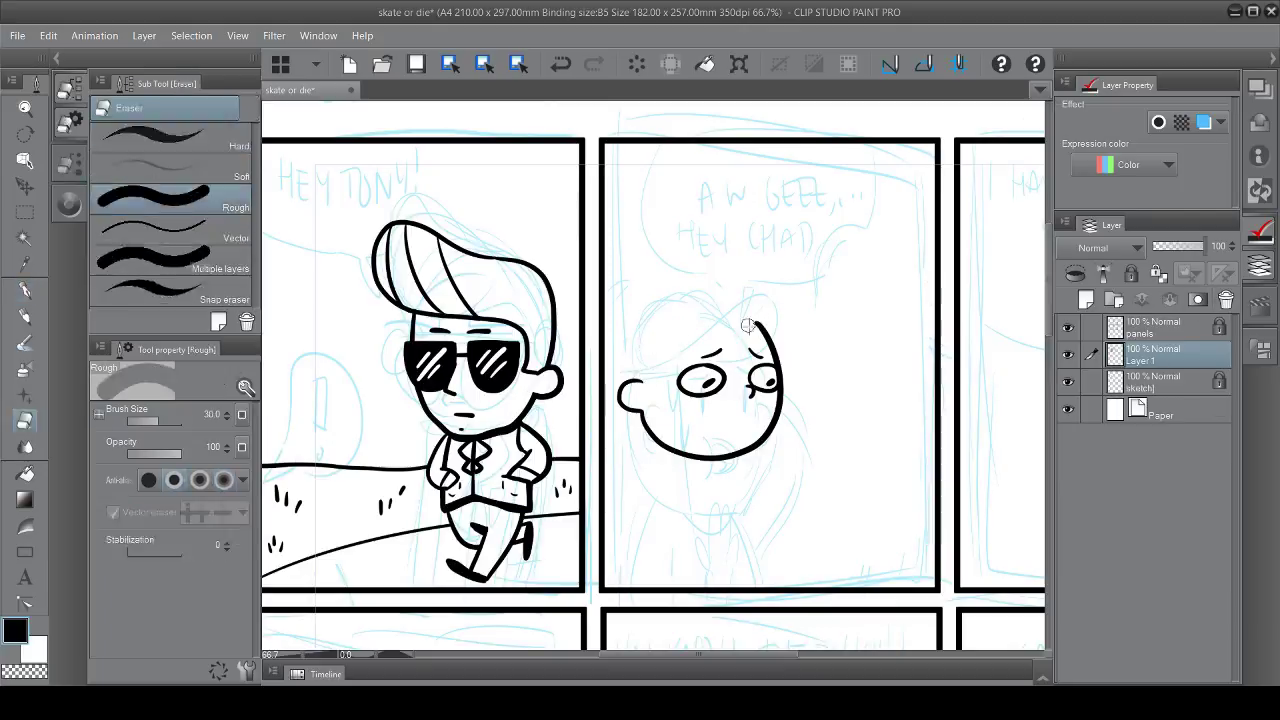
Undo the unfinished head and ink a closed round head with one ear in the second panel
mouse_move(686, 343)
mouse_down()
mouse_move(651, 437)
mouse_move(771, 343)
mouse_move(703, 337)
mouse_move(679, 314)
mouse_move(794, 371)
mouse_move(717, 320)
mouse_move(677, 333)
mouse_move(648, 392)
mouse_up()
key(ctrl+z)
key(ctrl+z)
key(ctrl+z)
key(ctrl+z)
key(ctrl+z)
key(ctrl+z)
key(ctrl+z)
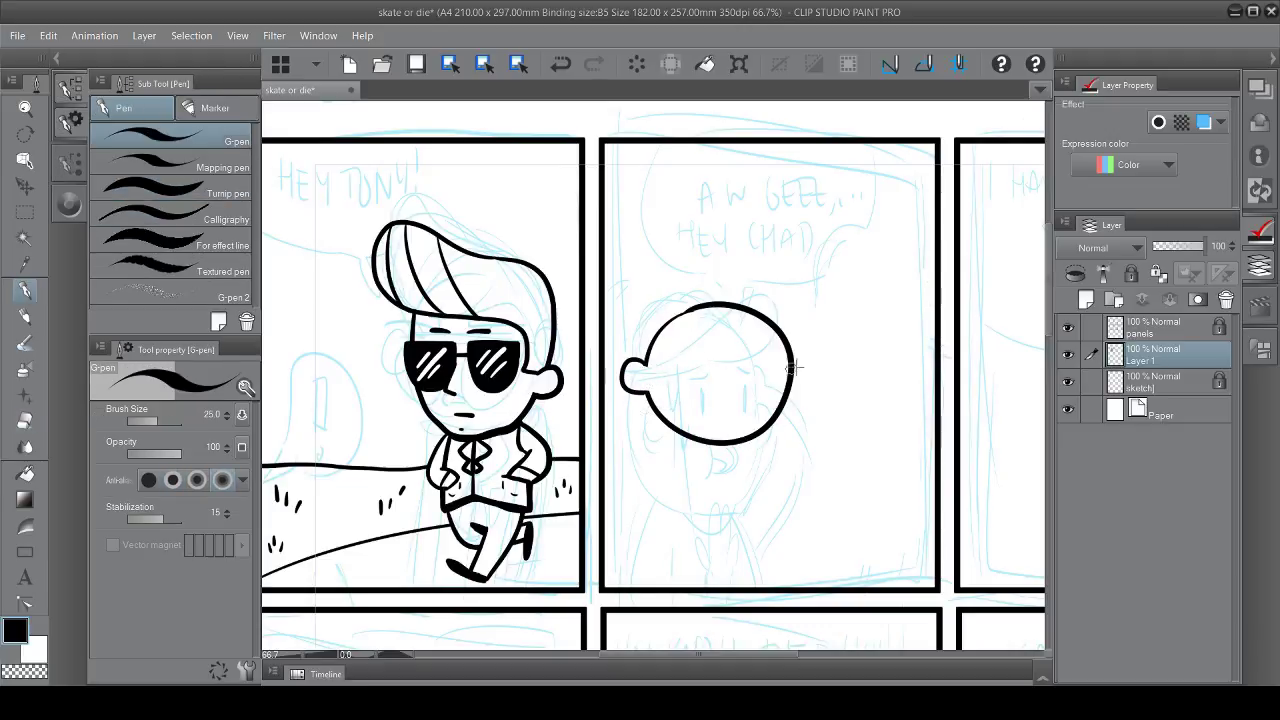
Ink two round eyes with sideways pupils and a small hooked nose inside the round head
drag(796, 368, 792, 410)
key(ctrl+z)
key(e)
key(ctrl+z)
mouse_move(700, 358)
mouse_down()
mouse_move(706, 383)
mouse_move(730, 341)
mouse_move(760, 377)
mouse_move(750, 396)
mouse_up()
key(ctrl+z)
key(ctrl+z)
key(ctrl+z)
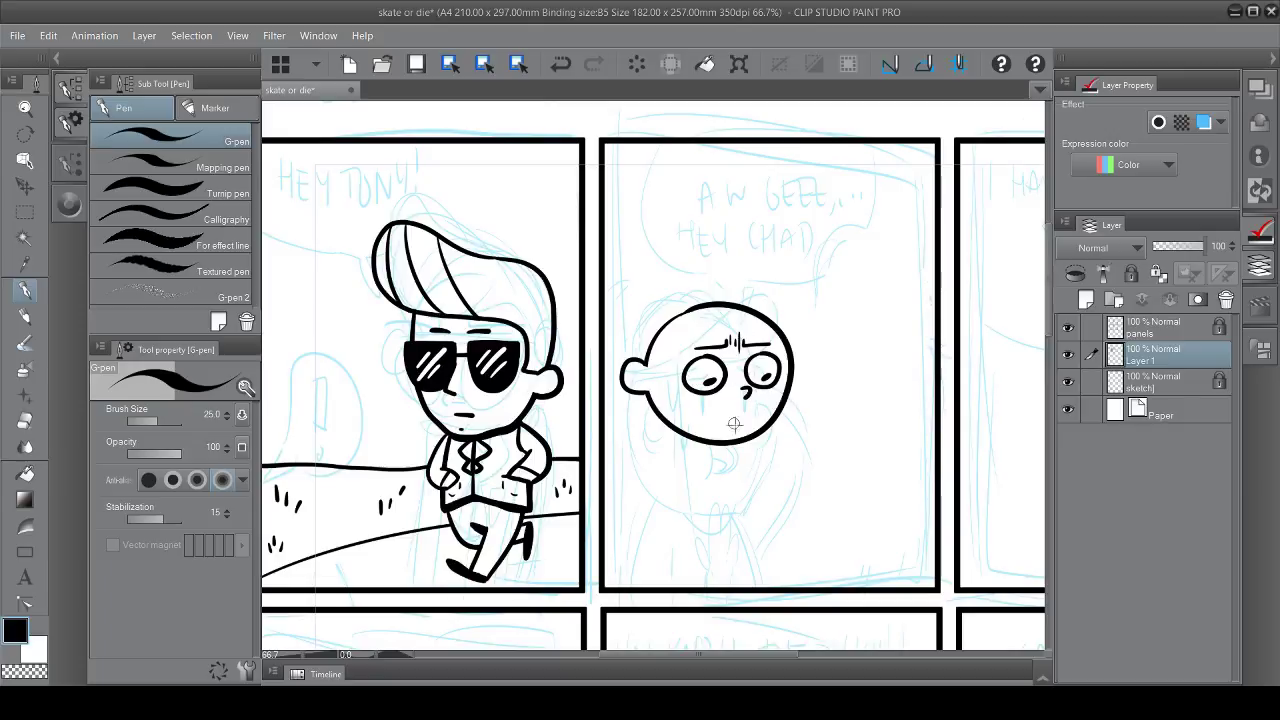
Replace the flat brows with worried curved ones, and ink forehead wrinkles and a small mouth
drag(738, 420, 744, 424)
key(ctrl+z)
key(ctrl+z)
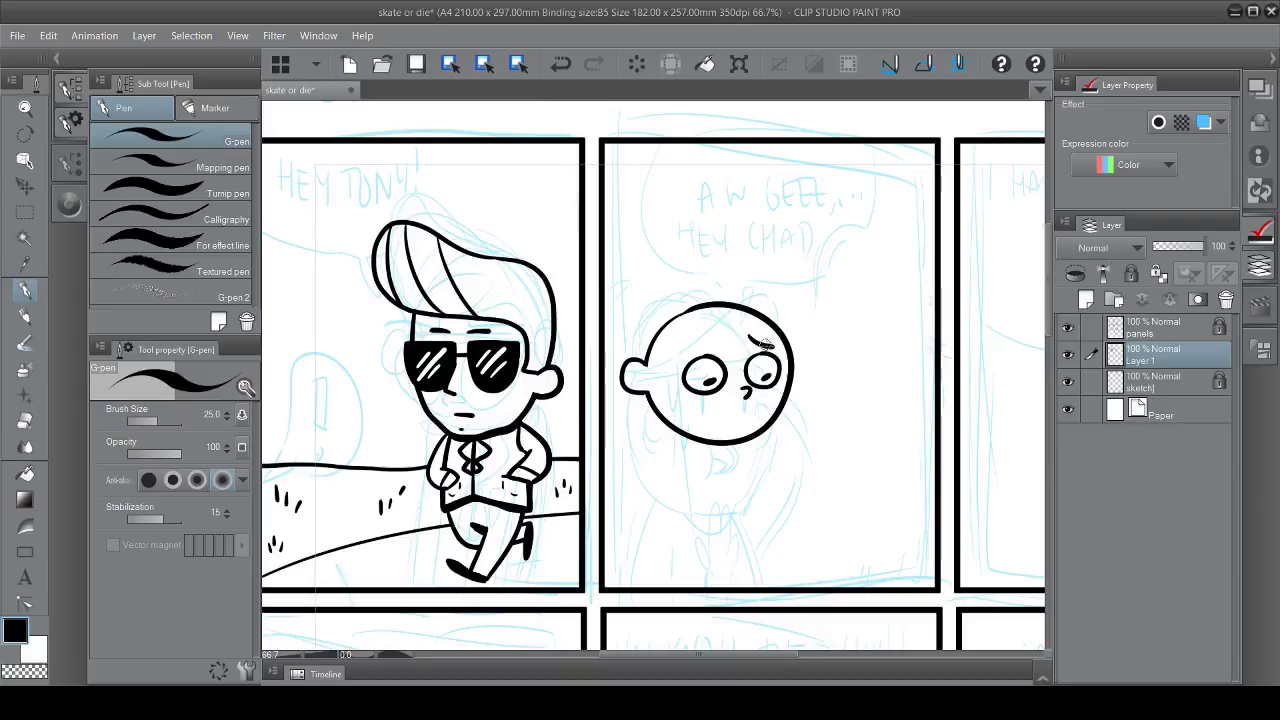
key(ctrl+z)
mouse_move(703, 344)
mouse_down()
mouse_move(733, 334)
mouse_move(718, 334)
mouse_move(738, 352)
mouse_up()
key(ctrl+z)
key(ctrl+z)
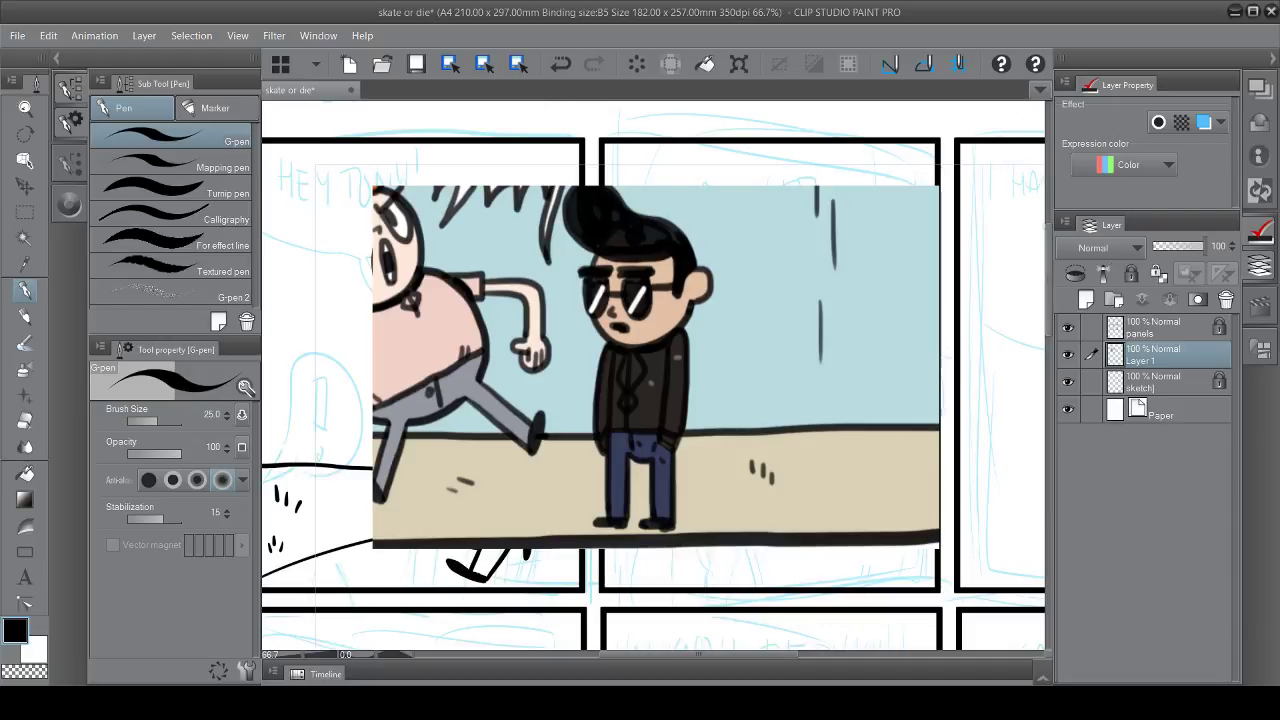
Try a straight hanging arm and a small collar below the round head
key(ctrl+z)
drag(679, 444, 683, 548)
key(ctrl+z)
drag(698, 451, 691, 519)
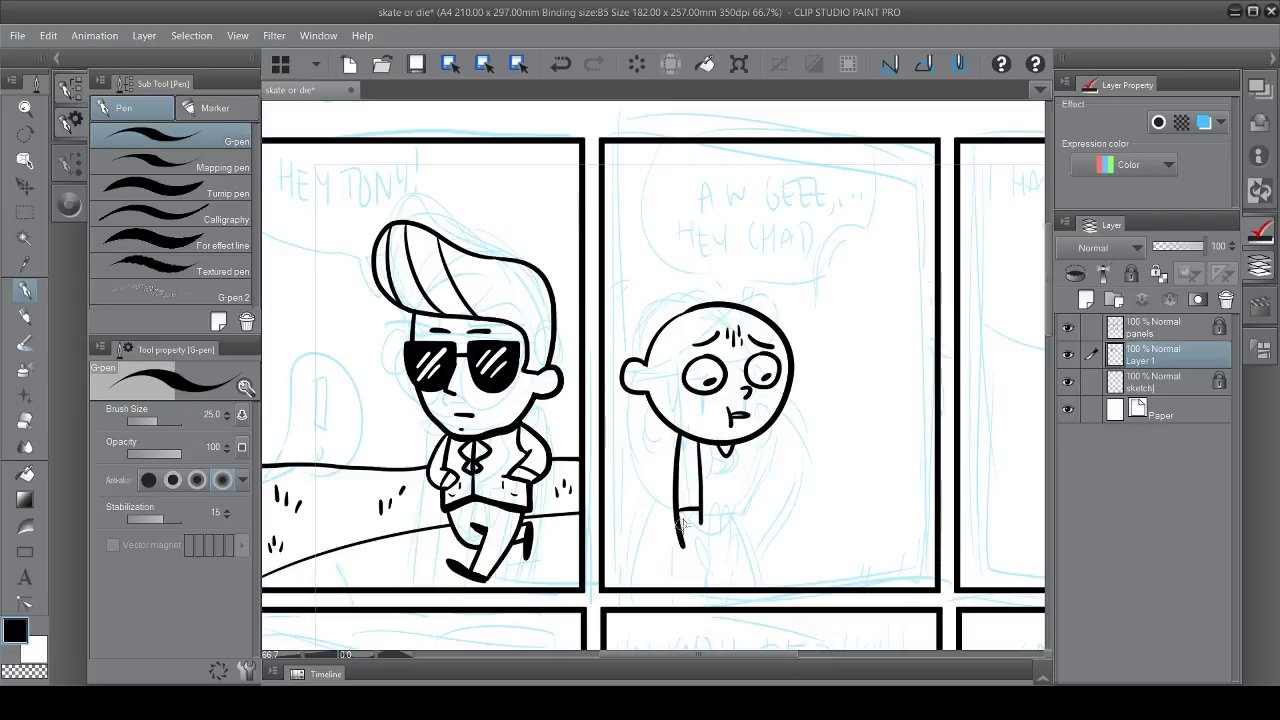
key(ctrl+z)
key(ctrl+z)
Ink a slim hanging arm with a fingered fist, using a new layer for the inner arm line
mouse_move(683, 438)
mouse_down()
mouse_move(707, 444)
mouse_move(673, 545)
mouse_up()
key(ctrl+z)
key(ctrl+y)
key(ctrl+z)
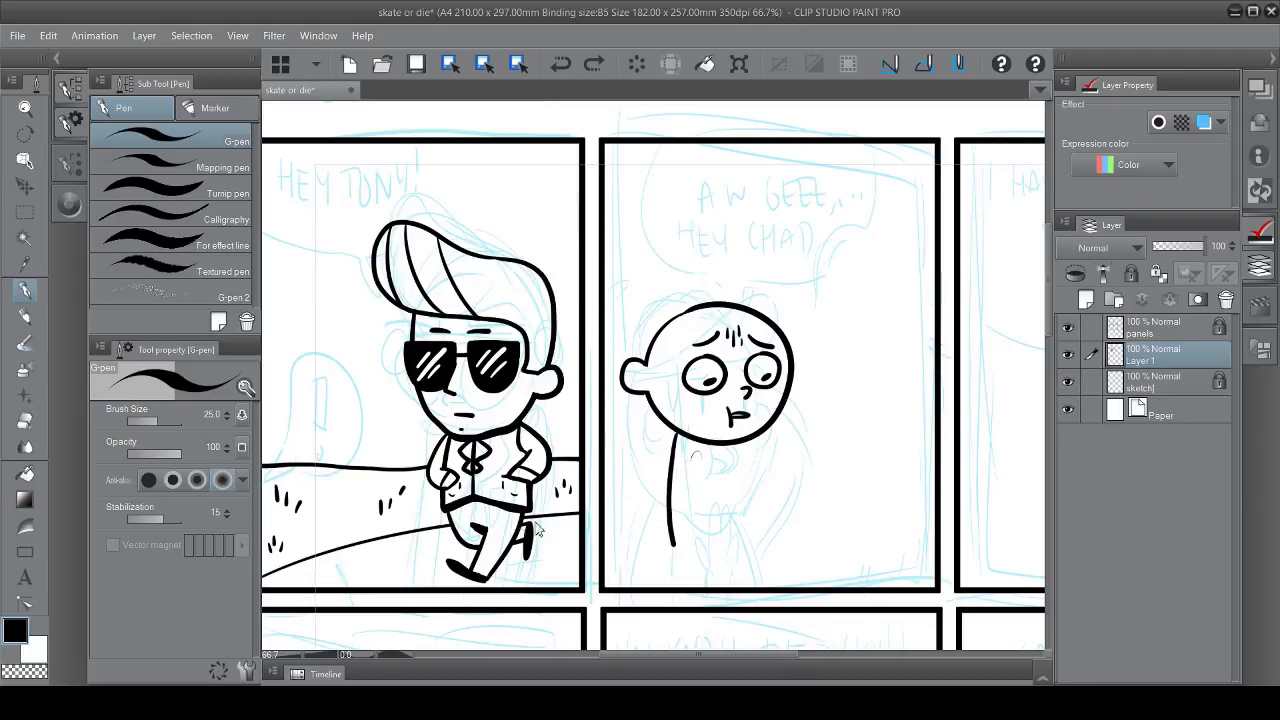
key(ctrl+shift+n)
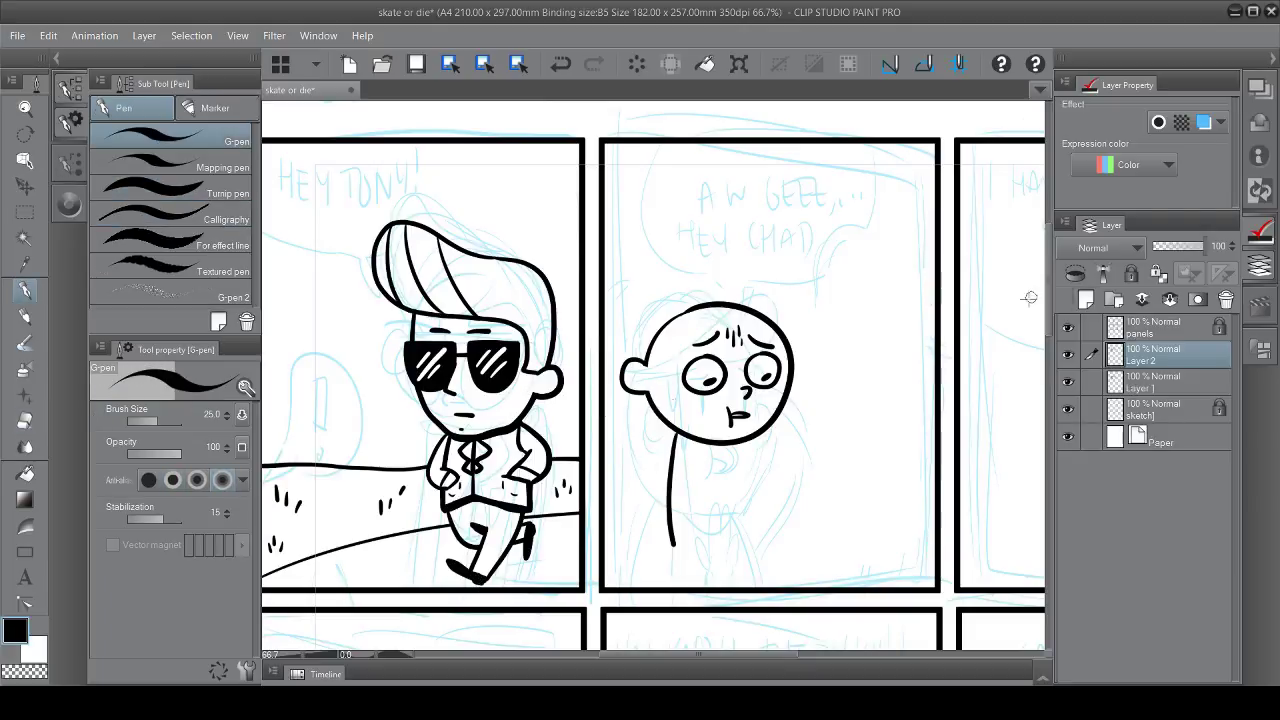
mouse_move(685, 436)
mouse_down()
mouse_move(672, 527)
mouse_move(690, 546)
mouse_move(662, 528)
mouse_move(681, 540)
mouse_up()
key(ctrl+z)
key(ctrl+z)
key(ctrl+z)
key(ctrl+z)
key(ctrl+[)
key(e)
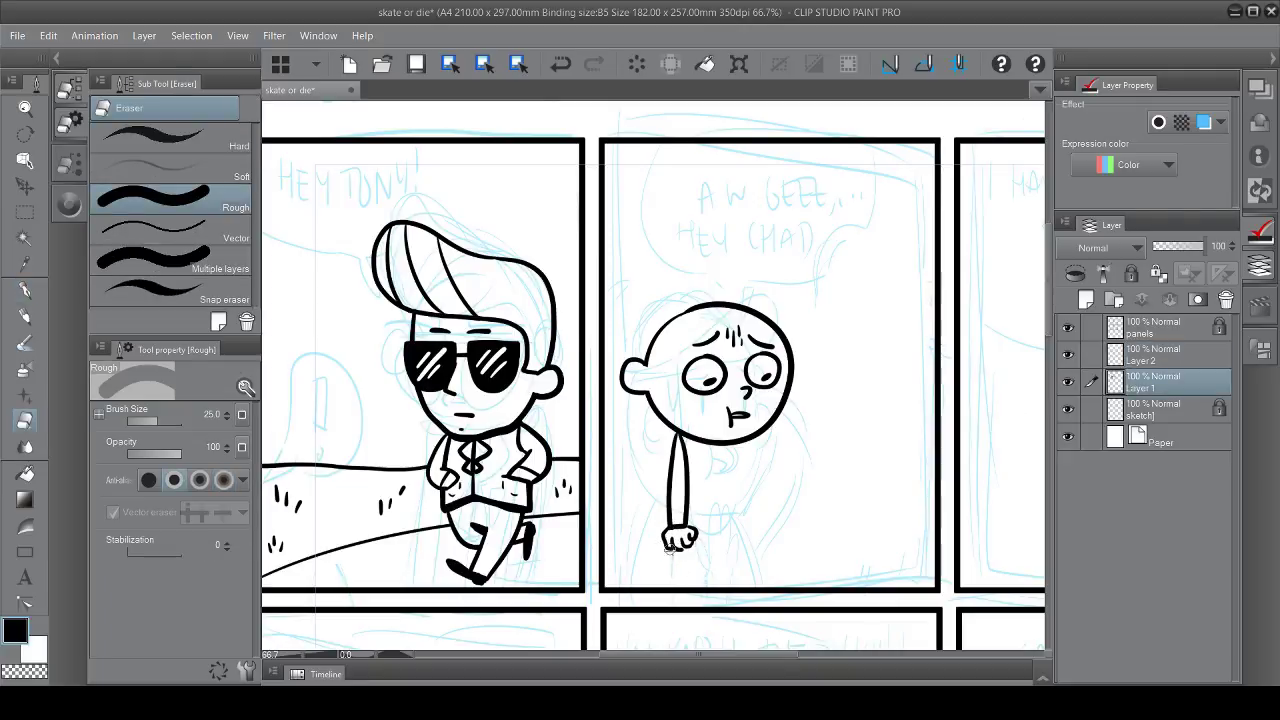
Replace the fist with a plain round hand, and ink the torso's far side and hem
key(ctrl+z)
key(p)
key(ctrl+])
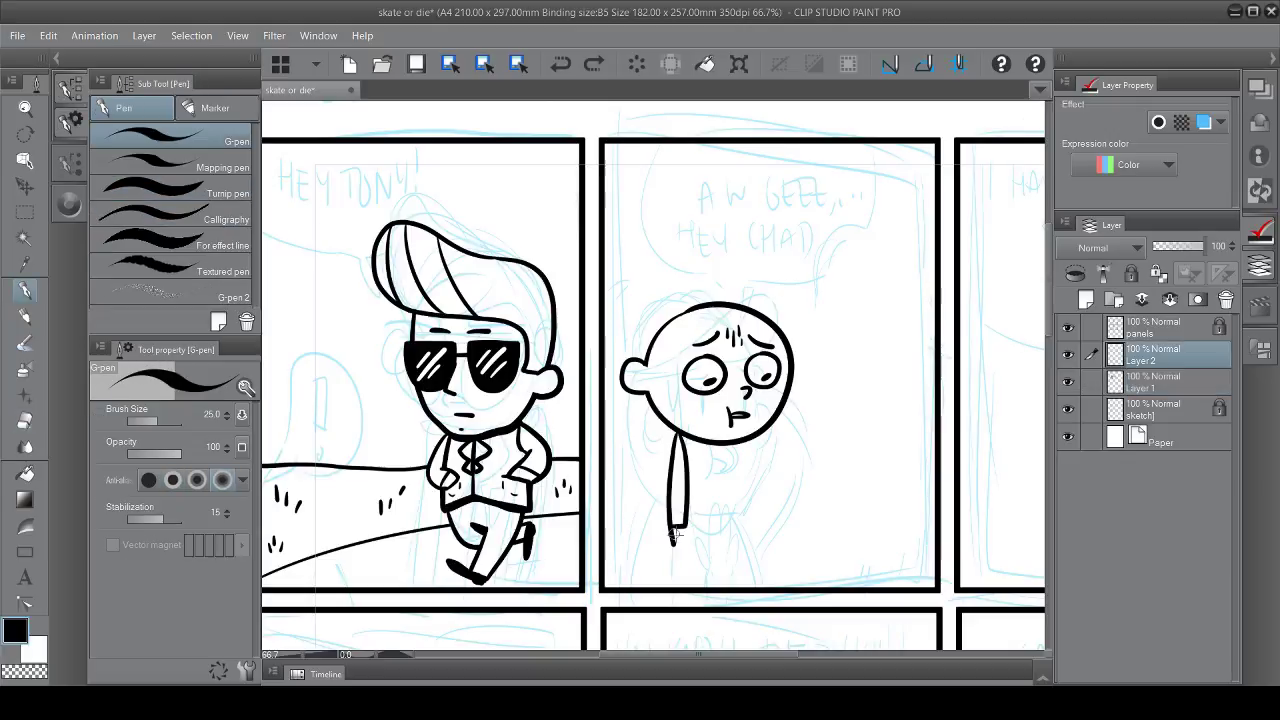
key(ctrl+y)
key(ctrl+[)
drag(752, 437, 765, 522)
drag(688, 527, 762, 527)
Ink the other arm bent upward with its hand against the head, erase overlapping lines and merge the layer down
drag(778, 410, 784, 446)
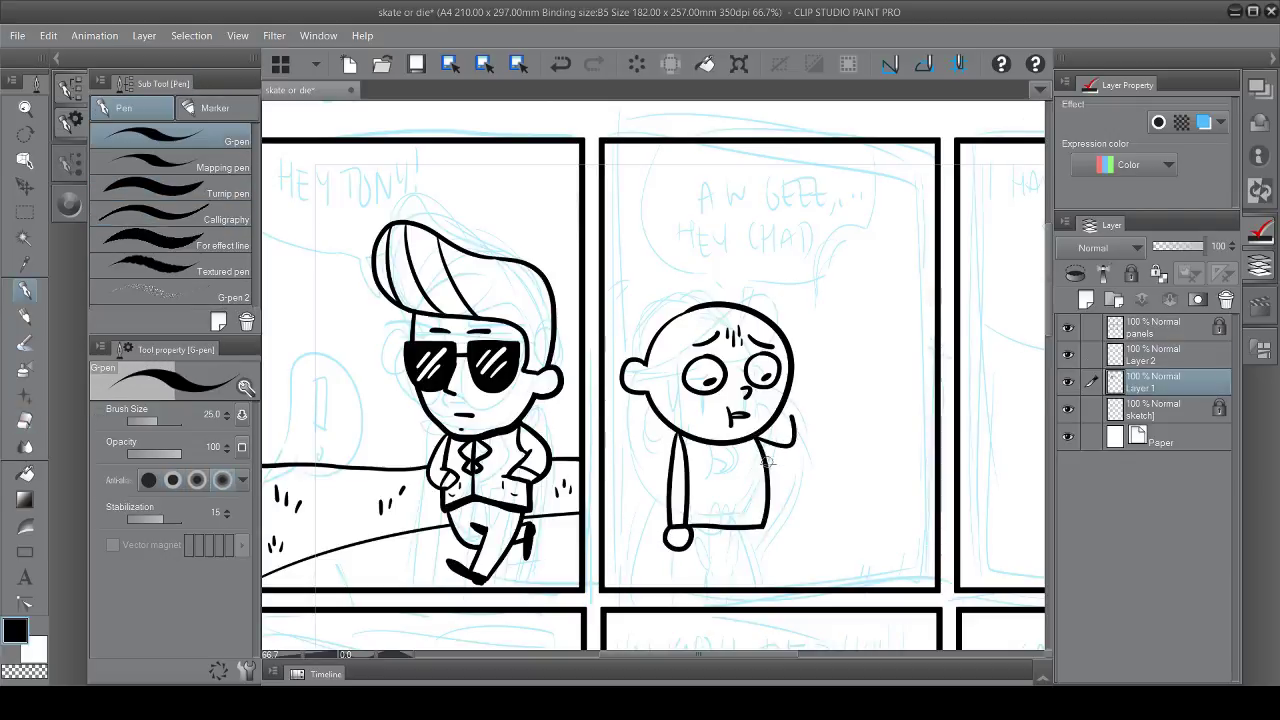
key(ctrl+z)
key(ctrl+z)
key(ctrl+])
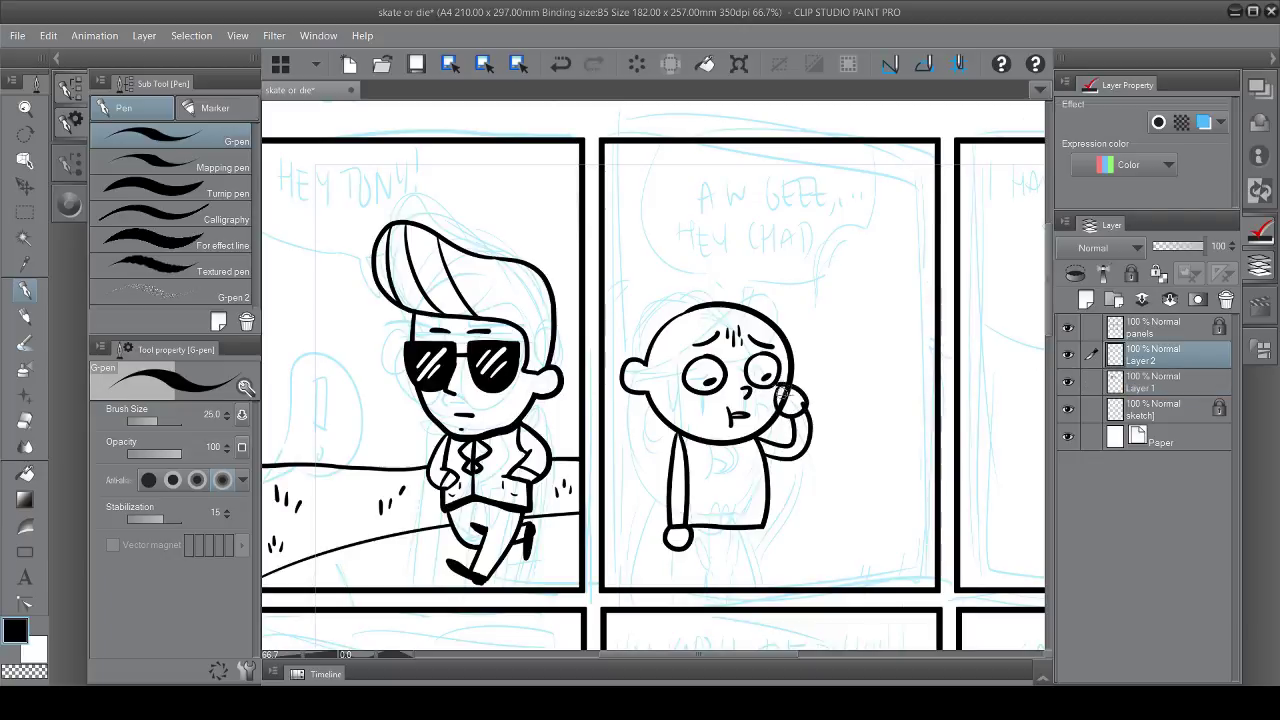
drag(793, 400, 785, 385)
key(e)
key(ctrl+e)
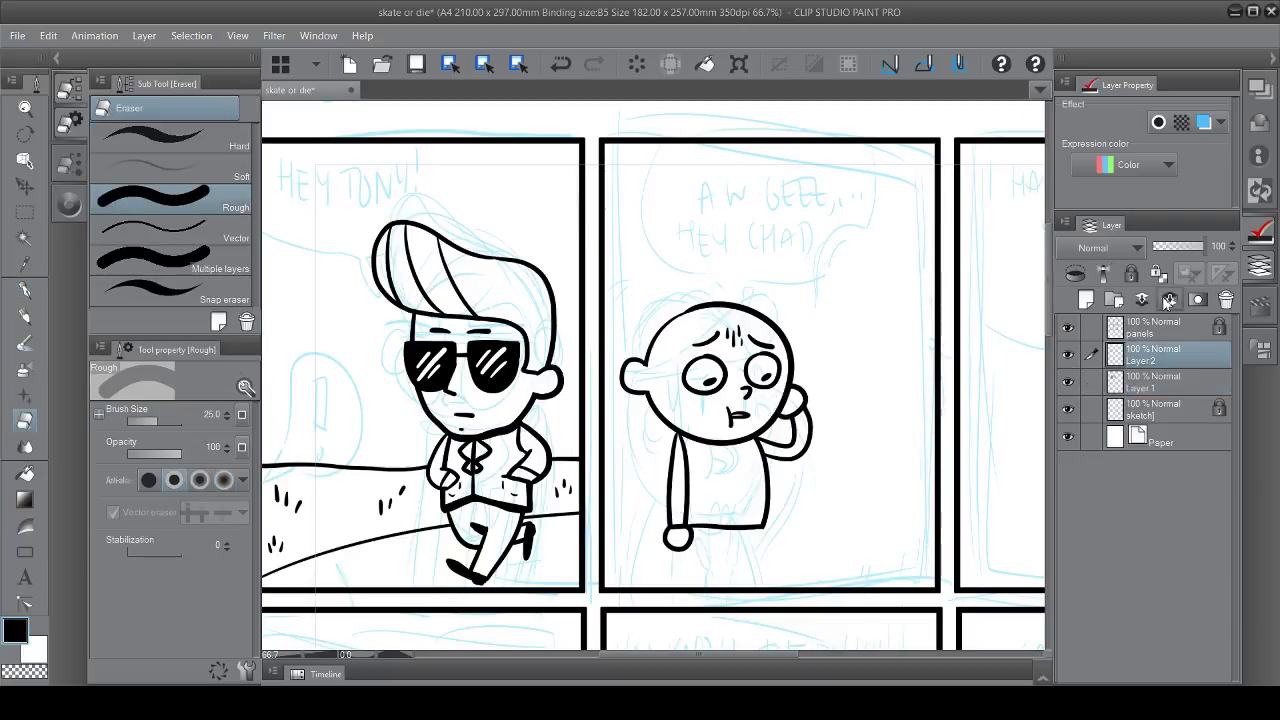
Ink sleeve edges and a small collar on the shirt, and draw shorts below the hem on a new layer
key(p)
drag(792, 418, 775, 456)
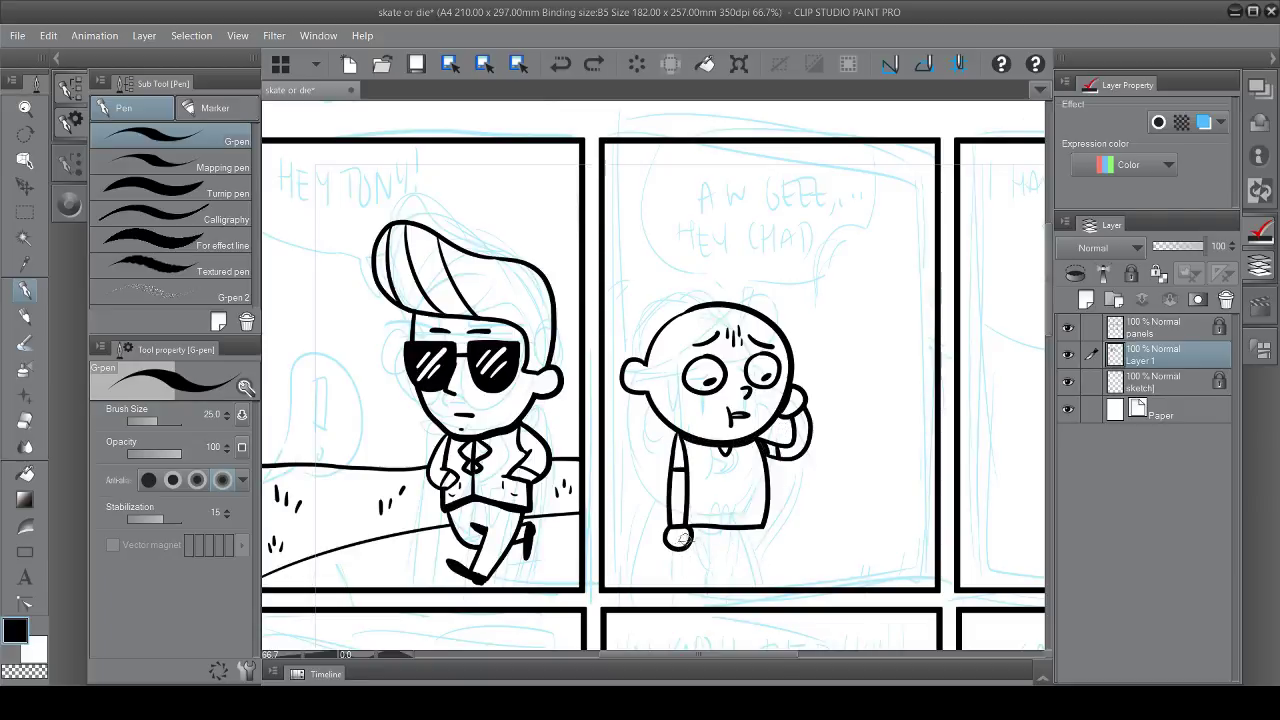
key(ctrl+shift+n)
mouse_move(676, 550)
mouse_down()
mouse_move(708, 562)
mouse_move(759, 525)
mouse_up()
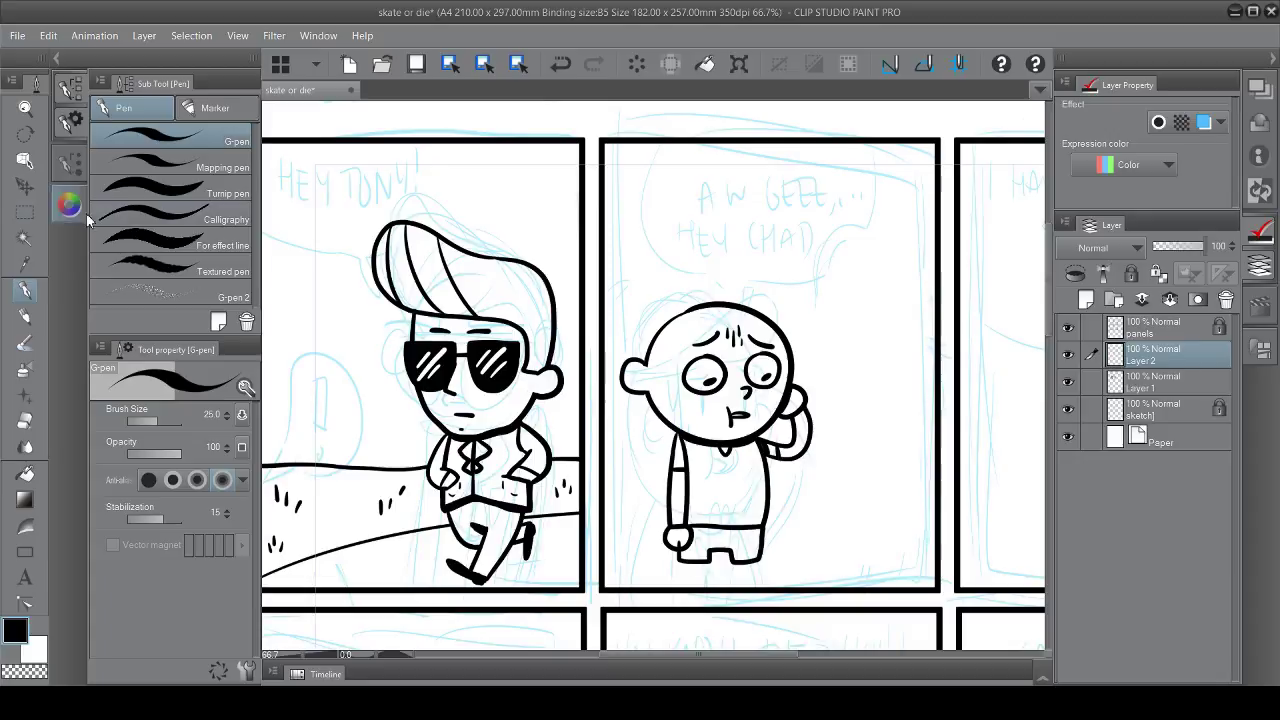
Merge the shorts layer down, select the second panel's character and squash it vertically
drag(735, 580, 725, 460)
key(m)
key(ctrl+e)
drag(598, 177, 820, 462)
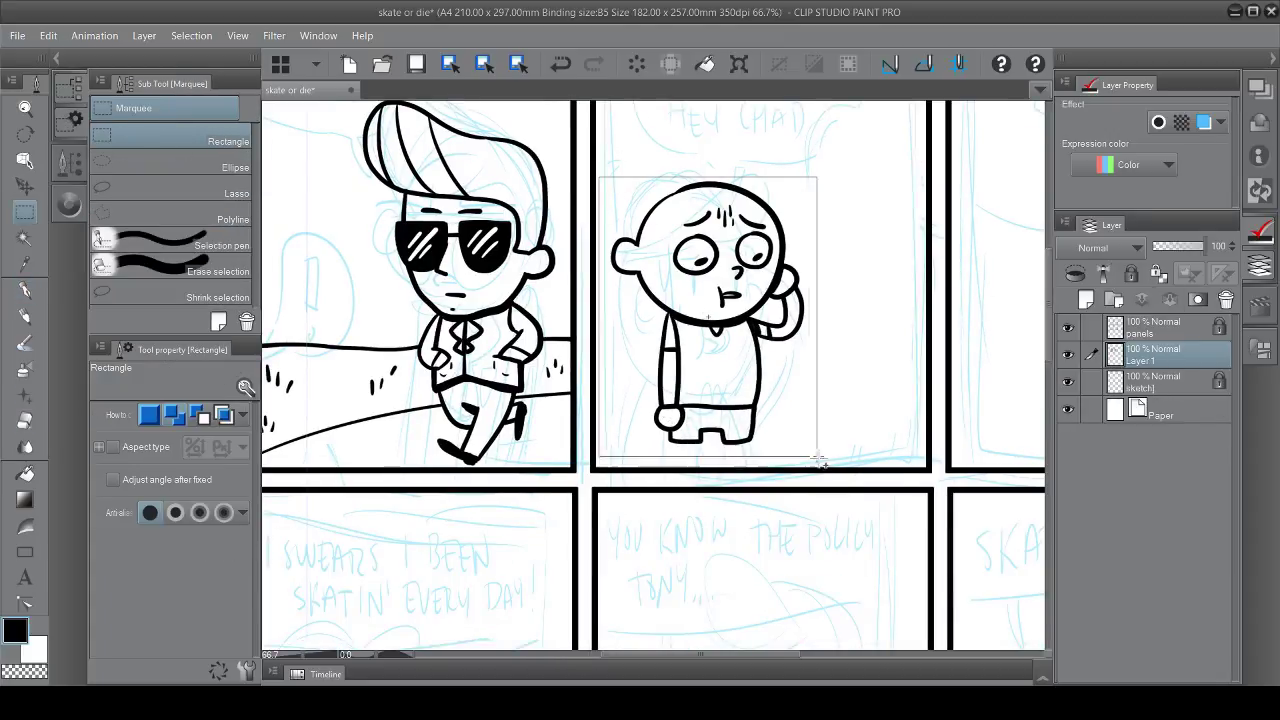
key(ctrl+t)
drag(710, 330, 706, 312)
key(Return)
Ink short legs with small shoes beneath the shorts, and add sweat drops beside the eye
key(p)
mouse_move(614, 445)
mouse_down()
mouse_move(637, 477)
mouse_move(607, 520)
mouse_up()
mouse_move(623, 494)
mouse_down()
mouse_move(623, 520)
mouse_move(645, 525)
mouse_up()
mouse_move(674, 494)
mouse_down()
mouse_move(674, 522)
mouse_move(698, 522)
mouse_up()
key(ctrl+z)
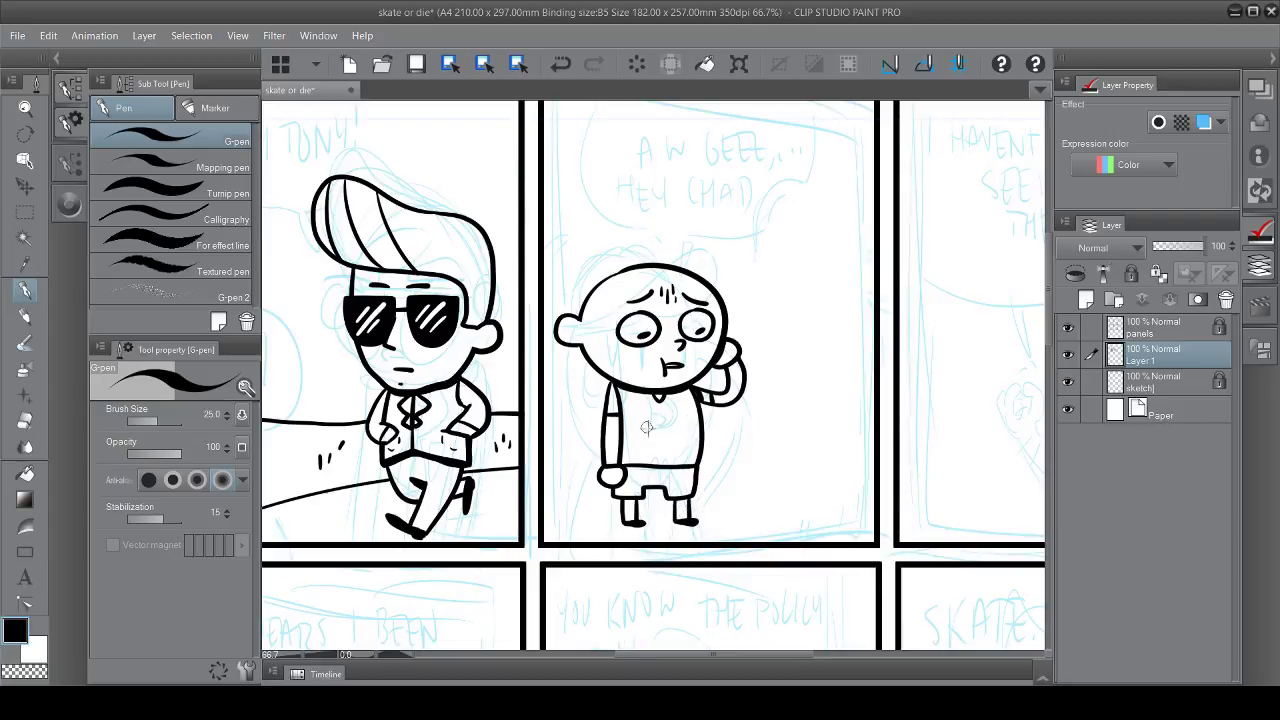
key(ctrl+z)
drag(616, 263, 552, 342)
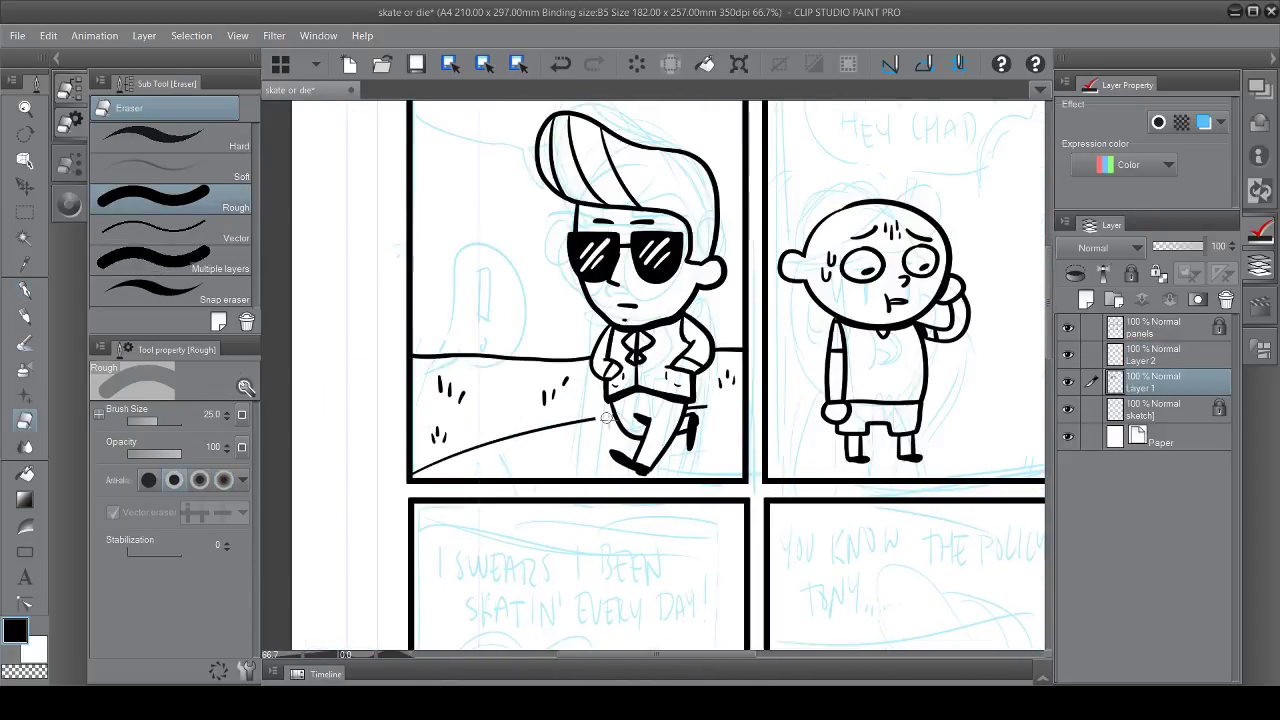
Erase the curved path line behind the walking character's legs in the first panel, including the short stub beside the rear foot
drag(605, 418, 420, 466)
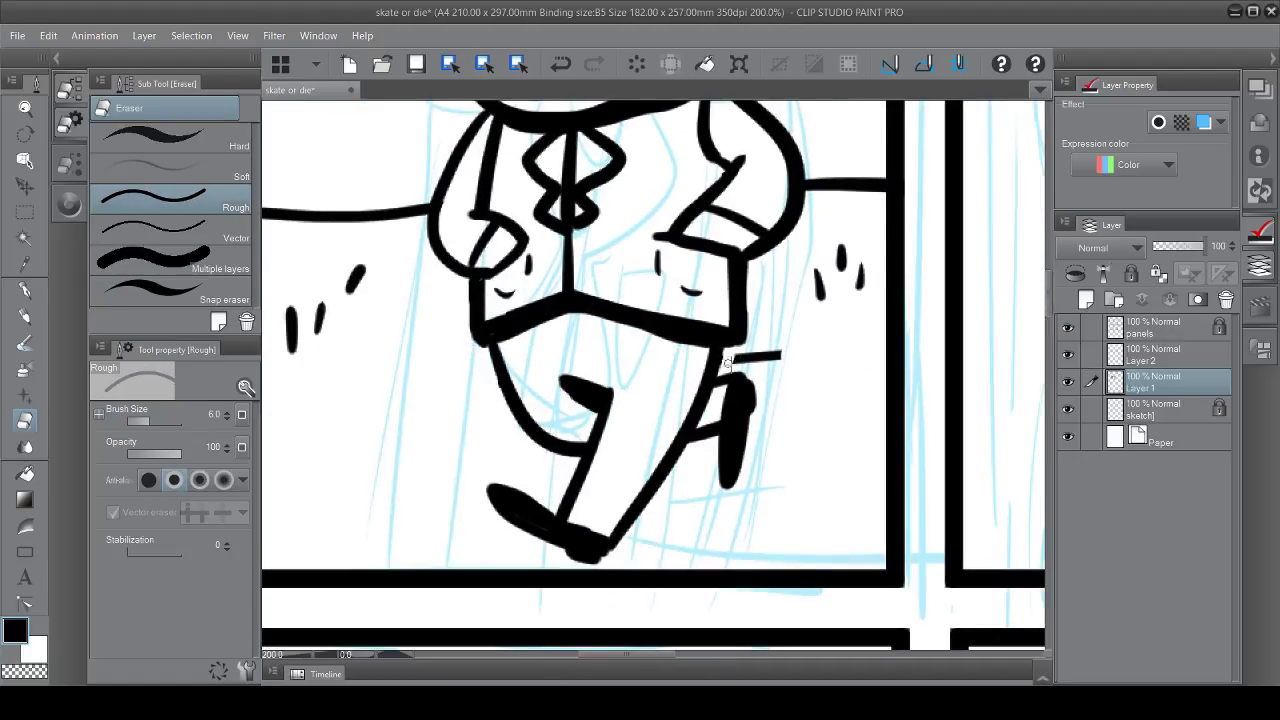
drag(727, 362, 778, 352)
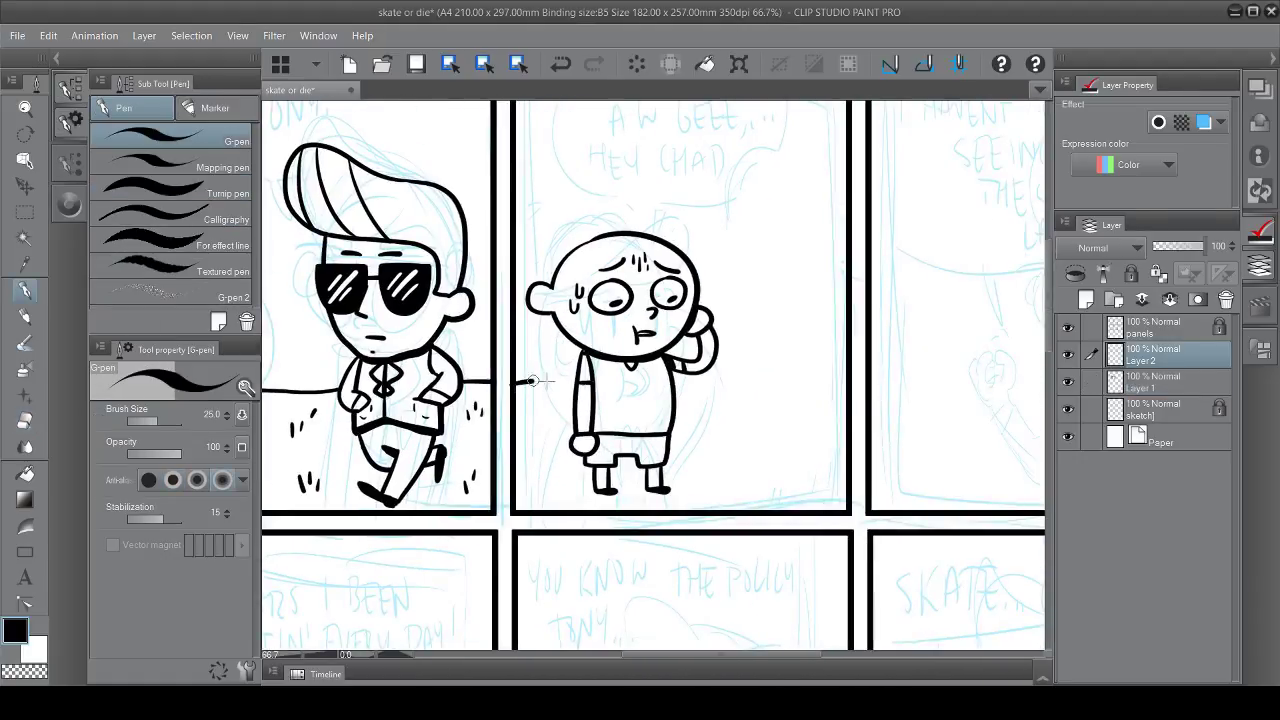
Ink a horizon line across the second panel on Layer 2 and erase it where it crosses the character
drag(516, 375, 850, 370)
key(o)
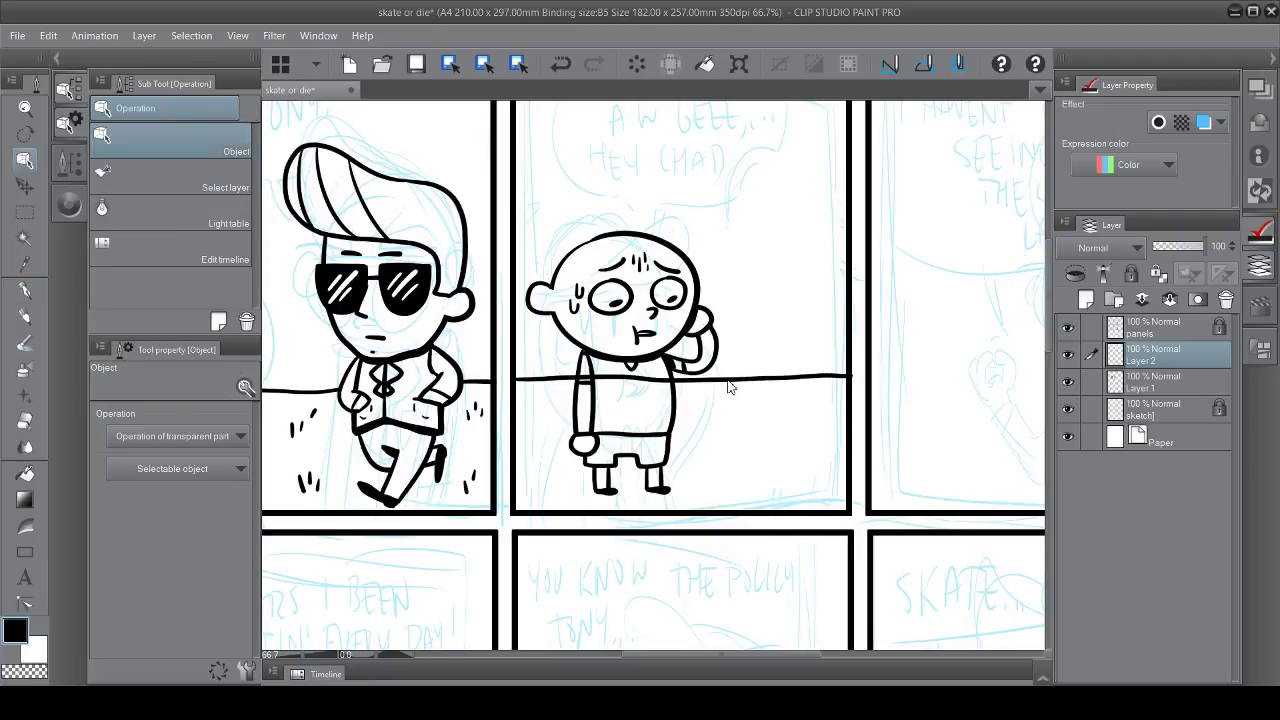
key(e)
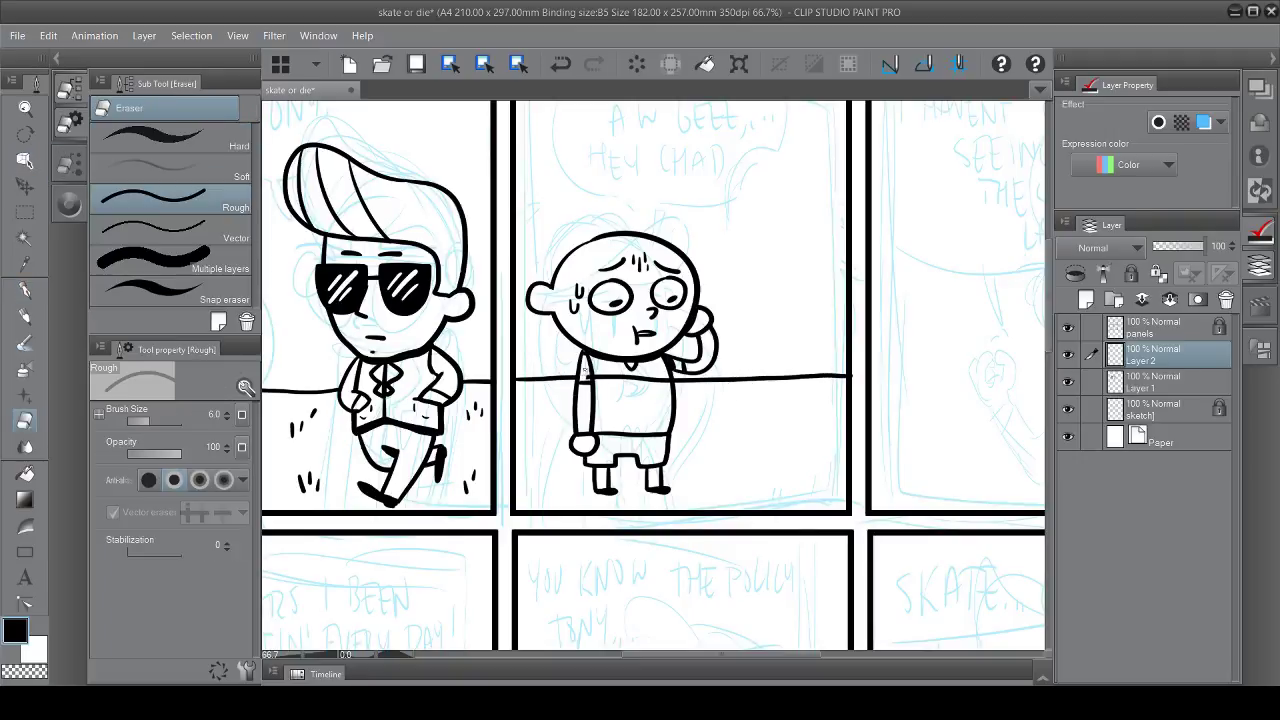
drag(582, 378, 648, 372)
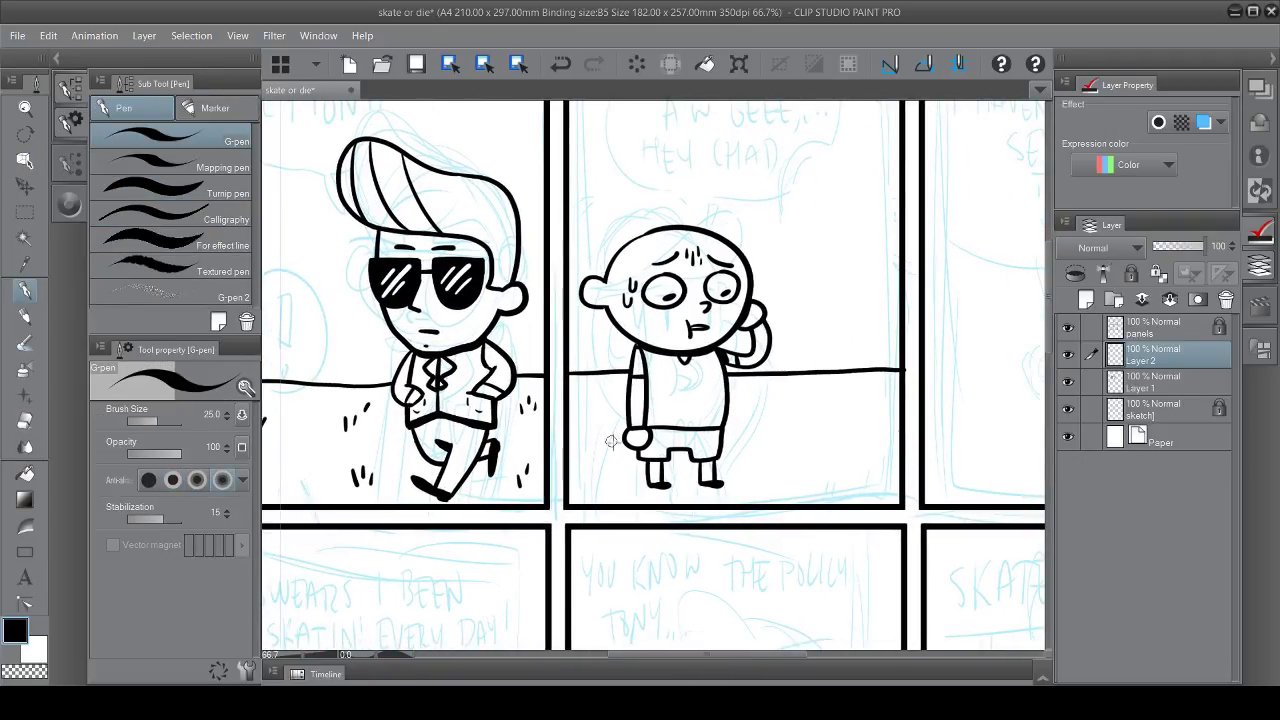
drag(568, 378, 912, 370)
Add small grass tufts on the ground around the second panel's character
drag(588, 403, 590, 418)
drag(598, 408, 600, 420)
drag(840, 455, 838, 465)
drag(850, 449, 848, 460)
drag(860, 446, 858, 456)
Select the second panel's character on Layer 1, move it slightly upward and deselect
click(1135, 384)
key(m)
drag(804, 498, 564, 189)
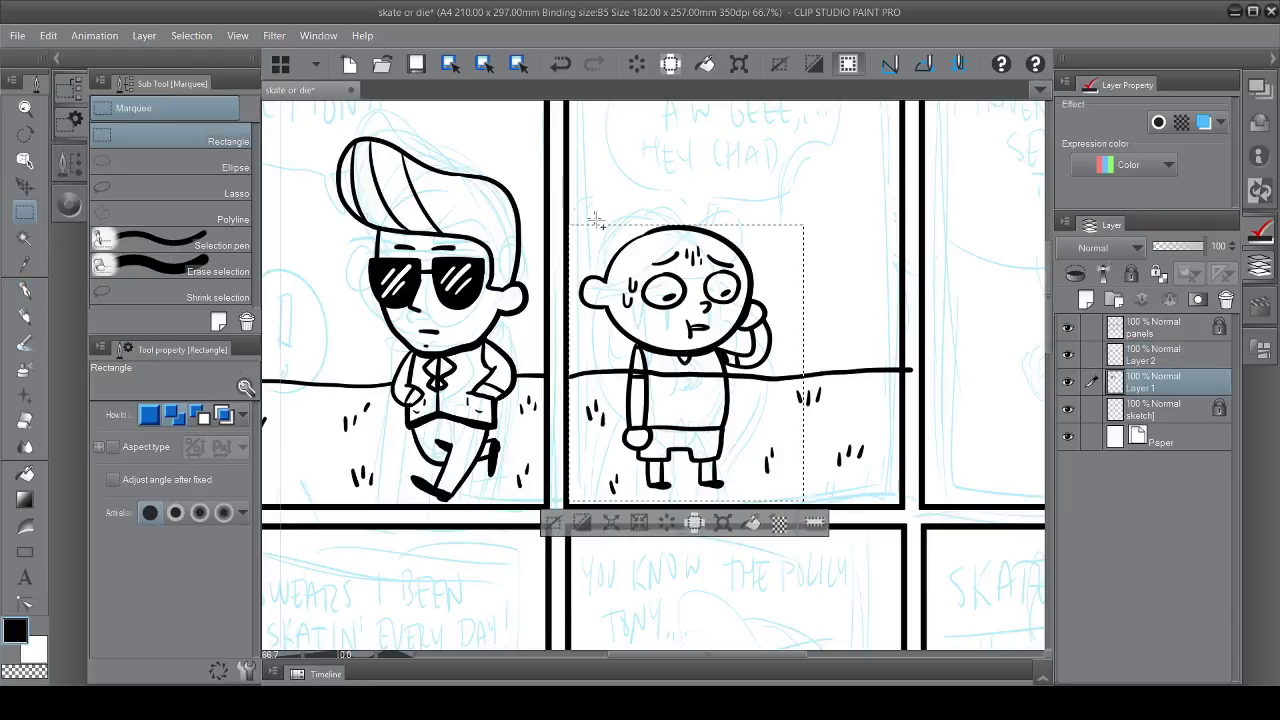
key(o)
drag(663, 353, 657, 338)
key(ctrl+d)
key(p)
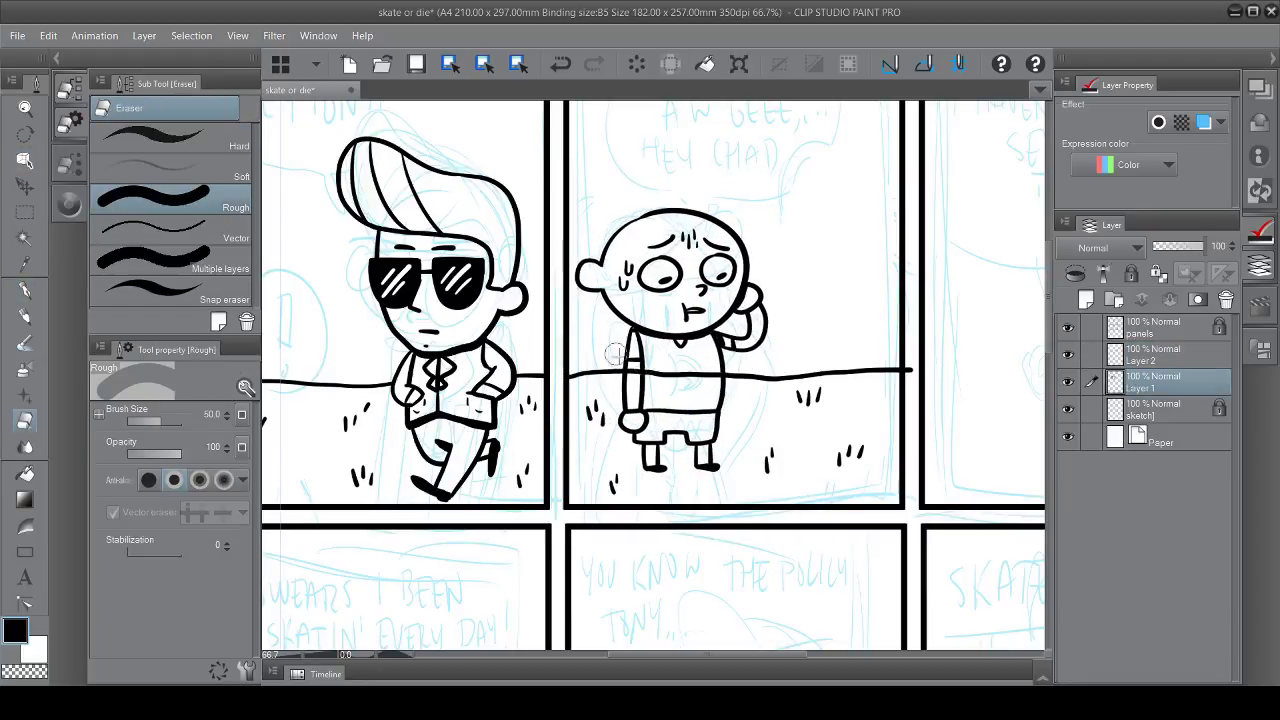
Erase the horizon line where it overlaps the moved character's arm and shirt, and clean up stray lines around the body
key(alt+bracketright)
drag(791, 393, 747, 383)
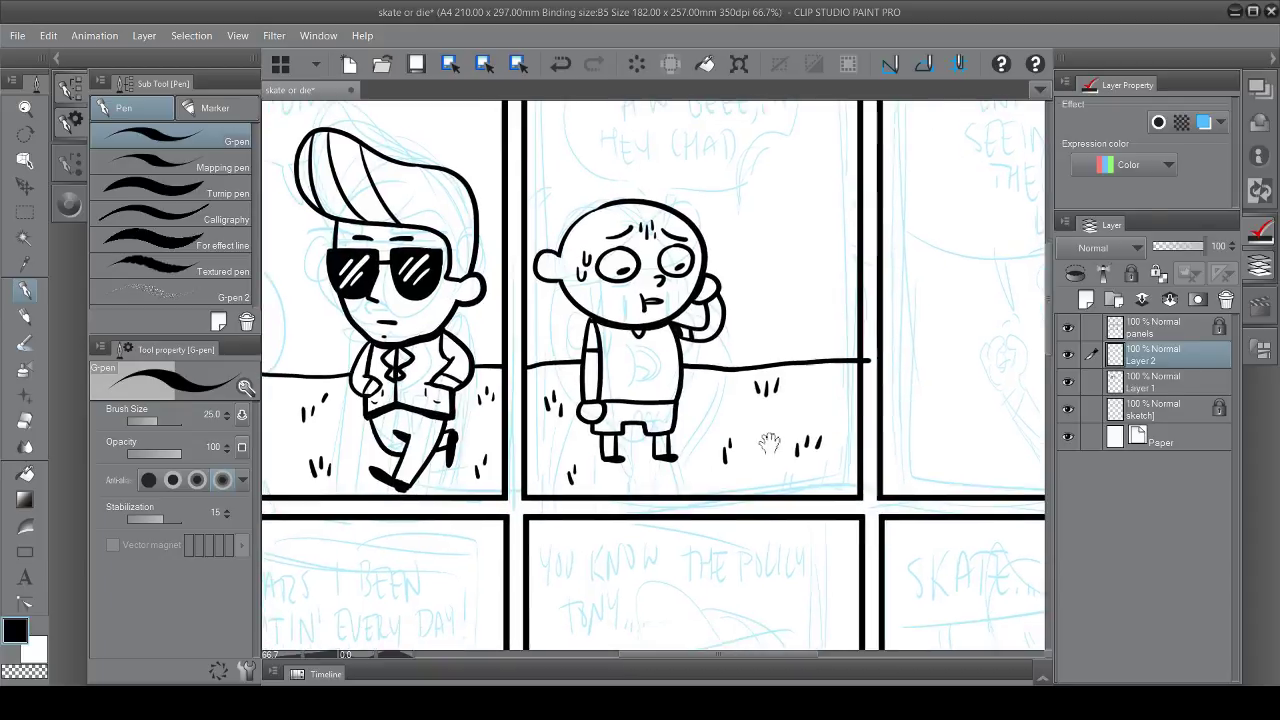
key(alt+bracketleft)
key(ctrl+z)
key(e)
key(bracketleft)
key(bracketleft)
drag(708, 296, 713, 302)
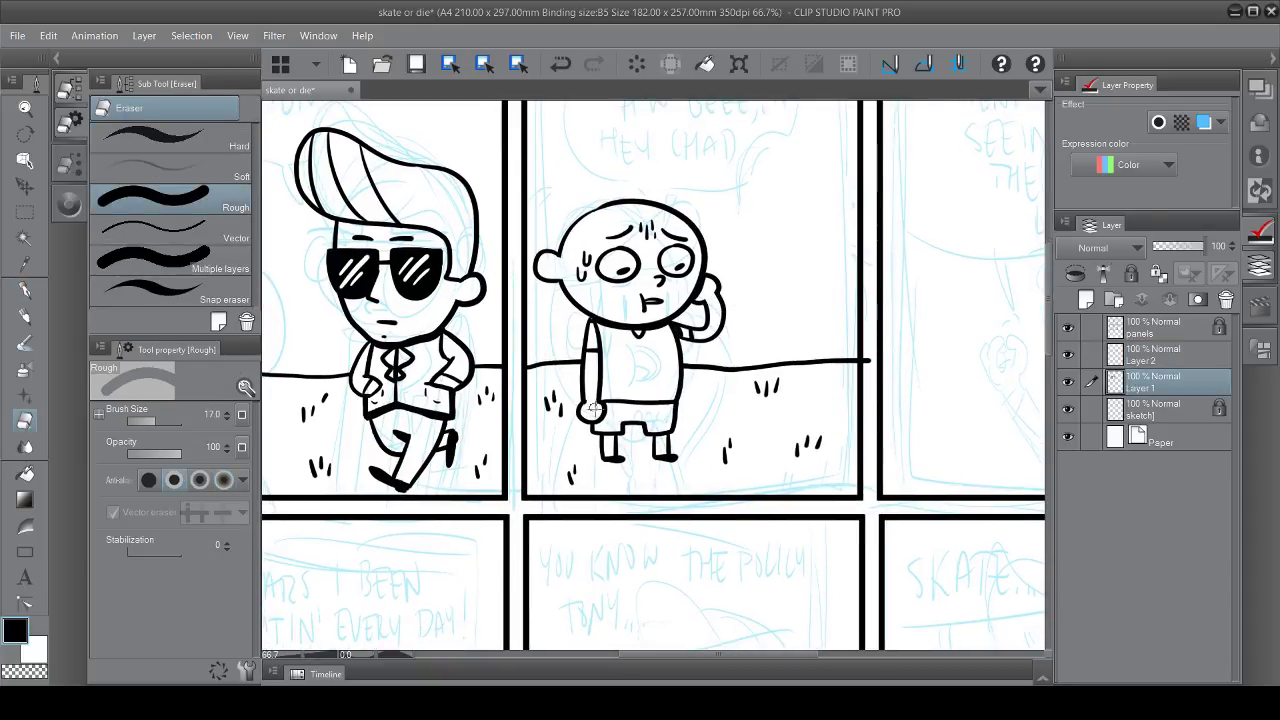
Merge the second panel's background layer into Layer 1, trim the horizon overshooting the panel border and save the file
drag(1160, 358, 1226, 299)
drag(868, 362, 880, 322)
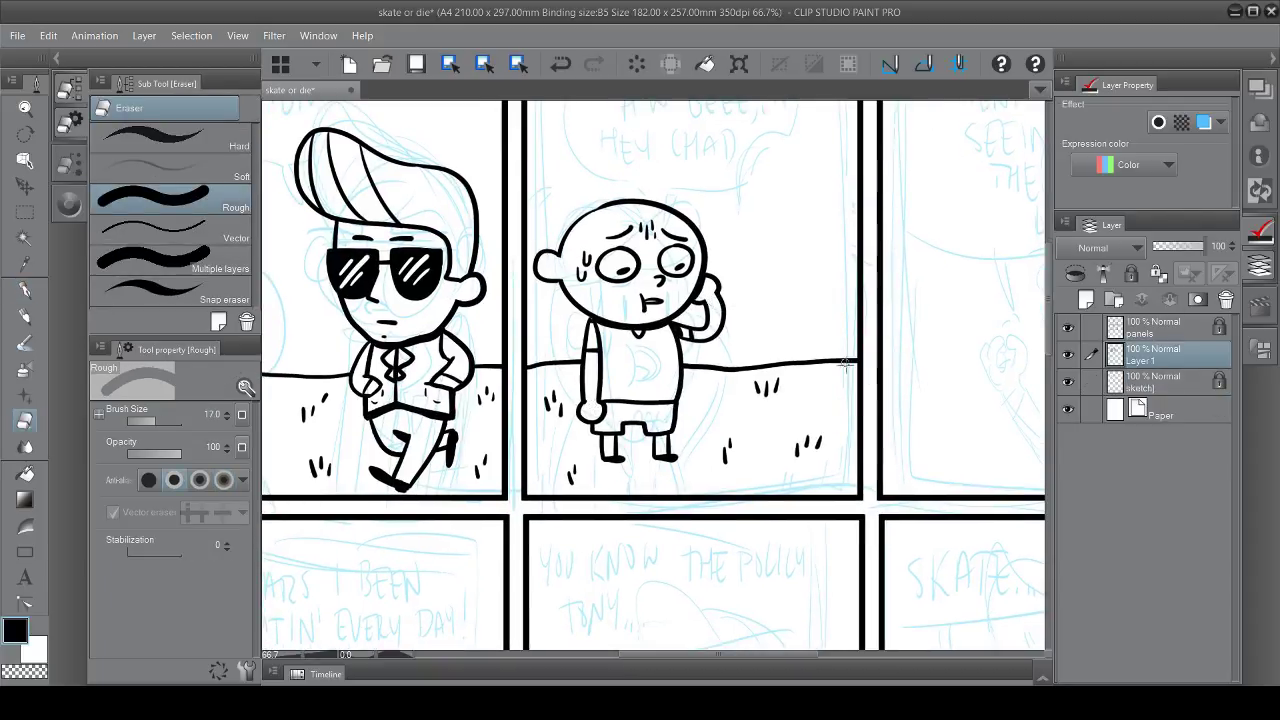
mouse_move(838, 366)
mouse_down()
mouse_move(818, 406)
mouse_move(540, 395)
mouse_move(586, 497)
mouse_up()
key(p)
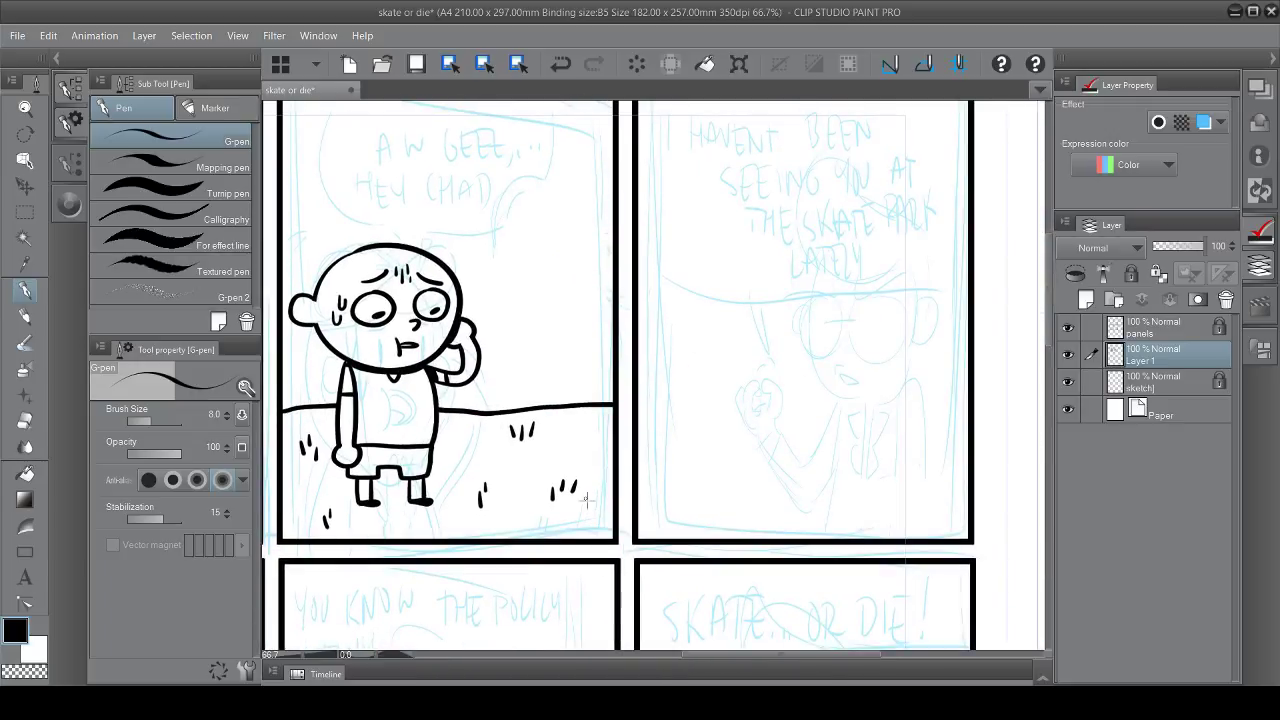
key(ctrl+s)
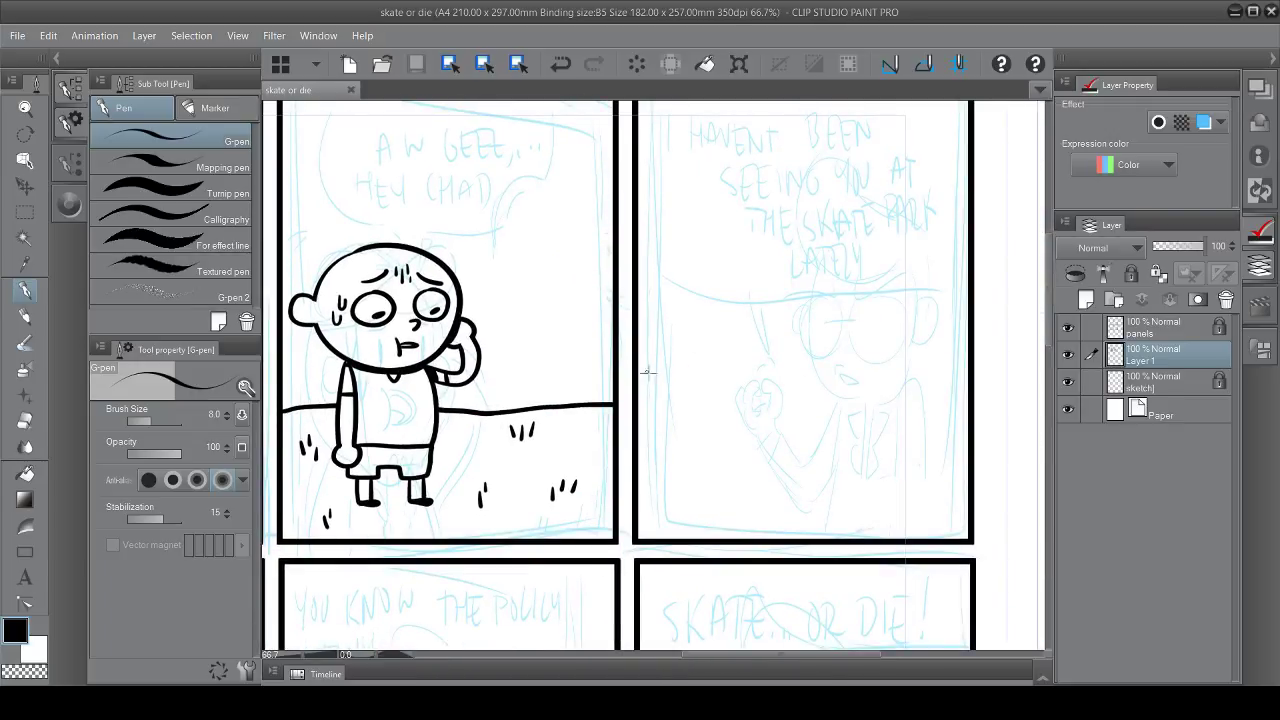
Ink the face outline of the sunglasses character in the third panel with the G-pen at size 25
drag(657, 387, 465, 612)
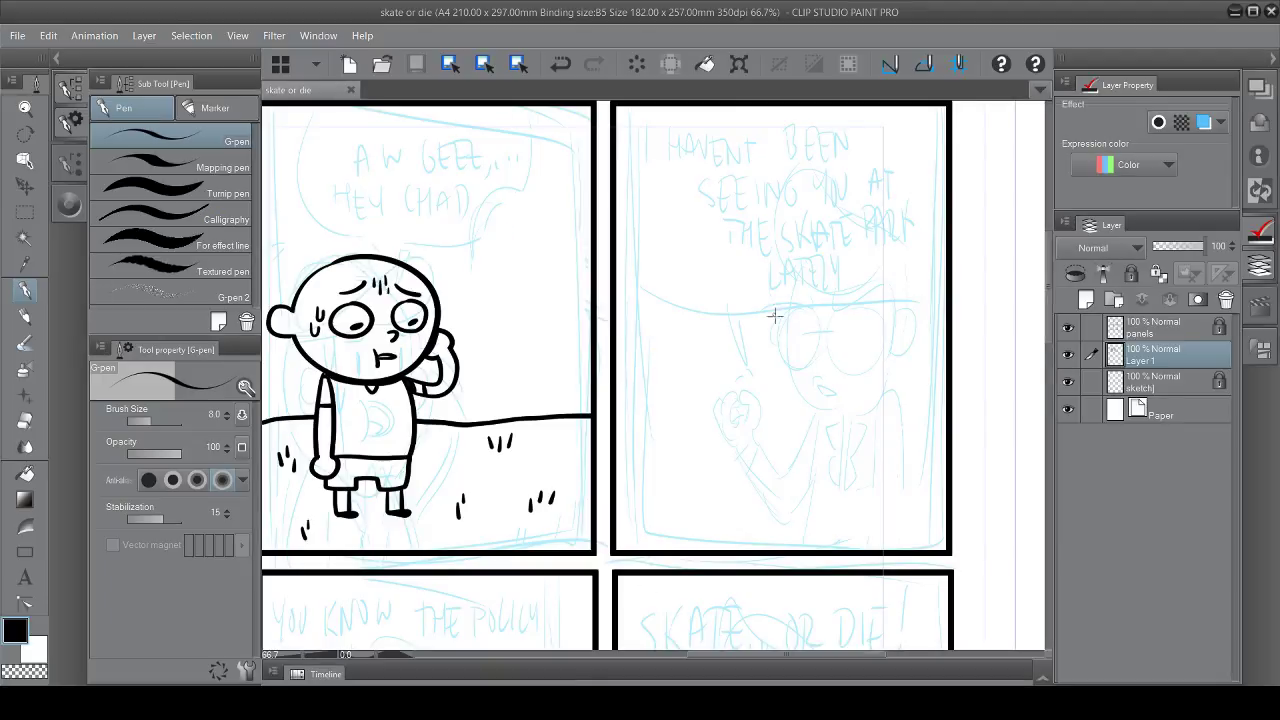
drag(528, 350, 512, 372)
key(ctrl+z)
mouse_move(753, 419)
mouse_down()
mouse_move(976, 446)
mouse_move(715, 414)
mouse_up()
mouse_move(751, 303)
mouse_down()
mouse_move(920, 371)
mouse_move(686, 303)
mouse_up()
drag(681, 296, 866, 373)
key(ctrl+z)
key(bracketright)
mouse_move(748, 328)
mouse_down()
mouse_move(857, 414)
mouse_move(874, 406)
mouse_up()
drag(682, 505, 600, 505)
key(ctrl+z)
mouse_move(668, 330)
mouse_down()
mouse_move(668, 423)
mouse_move(700, 434)
mouse_up()
key(ctrl+z)
mouse_move(706, 336)
mouse_down()
mouse_move(757, 460)
mouse_move(982, 293)
mouse_move(657, 343)
mouse_up()
key(ctrl+z)
Ink the outline of the swept-up quiff hair above the third panel's face on a new layer
key(ctrl+shift+n)
drag(718, 298, 686, 330)
key(ctrl+z)
drag(661, 398, 749, 366)
mouse_move(852, 276)
mouse_down()
mouse_move(778, 330)
mouse_move(900, 360)
mouse_move(790, 355)
mouse_up()
key(ctrl+z)
key(ctrl+z)
key(ctrl+z)
drag(780, 262, 690, 250)
key(ctrl+z)
mouse_move(782, 262)
mouse_down()
mouse_move(740, 228)
mouse_move(850, 352)
mouse_move(832, 356)
mouse_move(686, 251)
mouse_move(662, 322)
mouse_up()
key(e)
key(p)
drag(750, 263, 697, 328)
drag(677, 371, 708, 403)
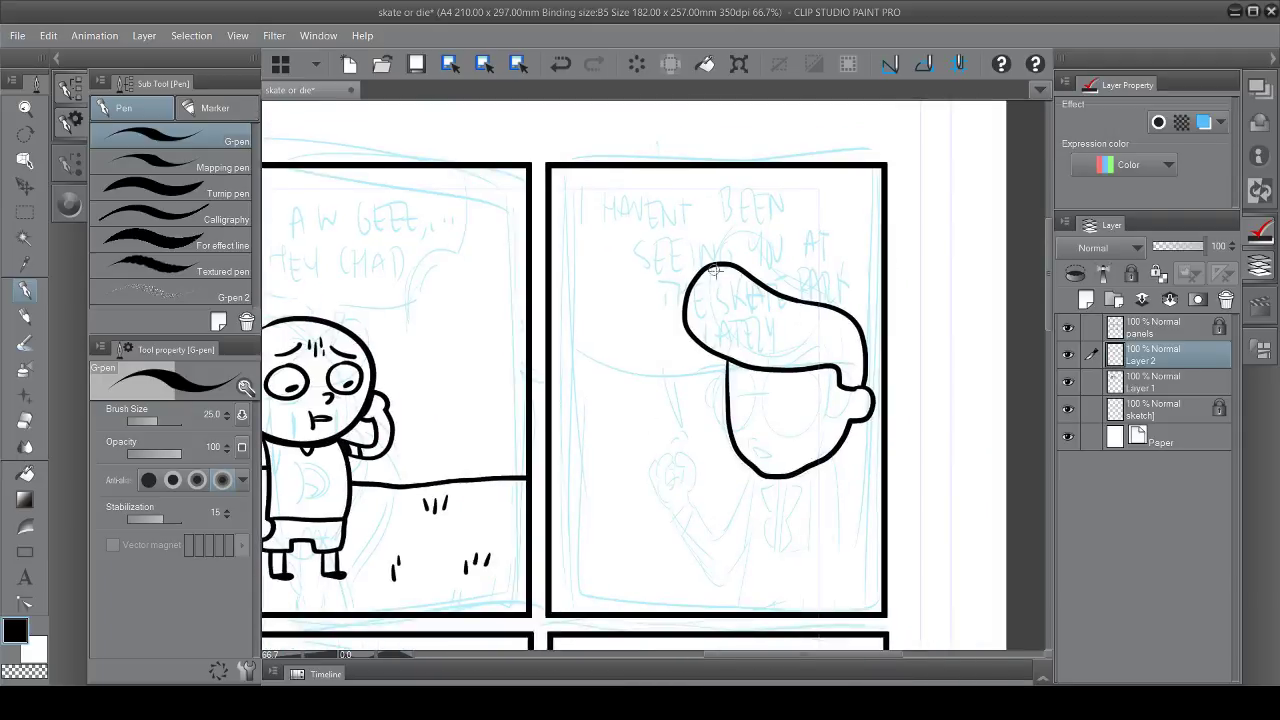
Draw curved strand lines inside the third panel character's quiff
mouse_move(714, 265)
mouse_down()
mouse_move(707, 346)
mouse_move(738, 354)
mouse_up()
drag(765, 286, 785, 368)
key(ctrl+z)
key(e)
key(p)
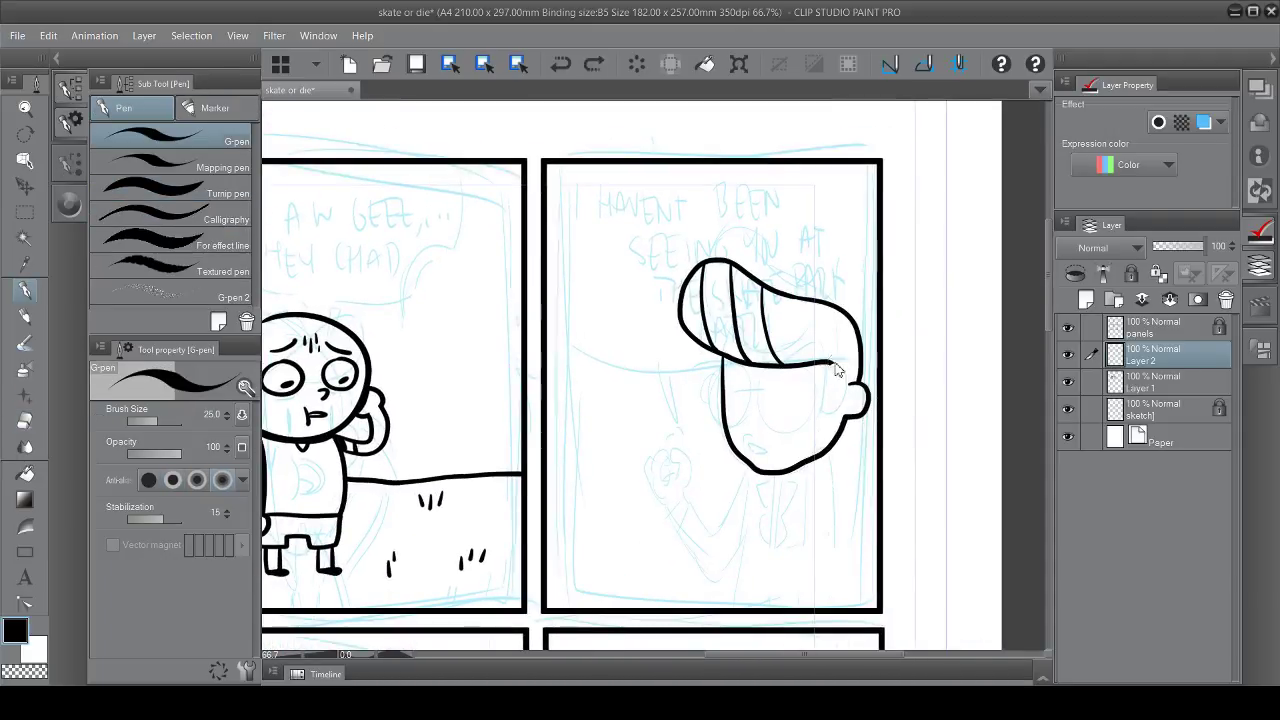
Clean up the sideburn and ear lines on the third panel's head and merge the hair layer down
key(e)
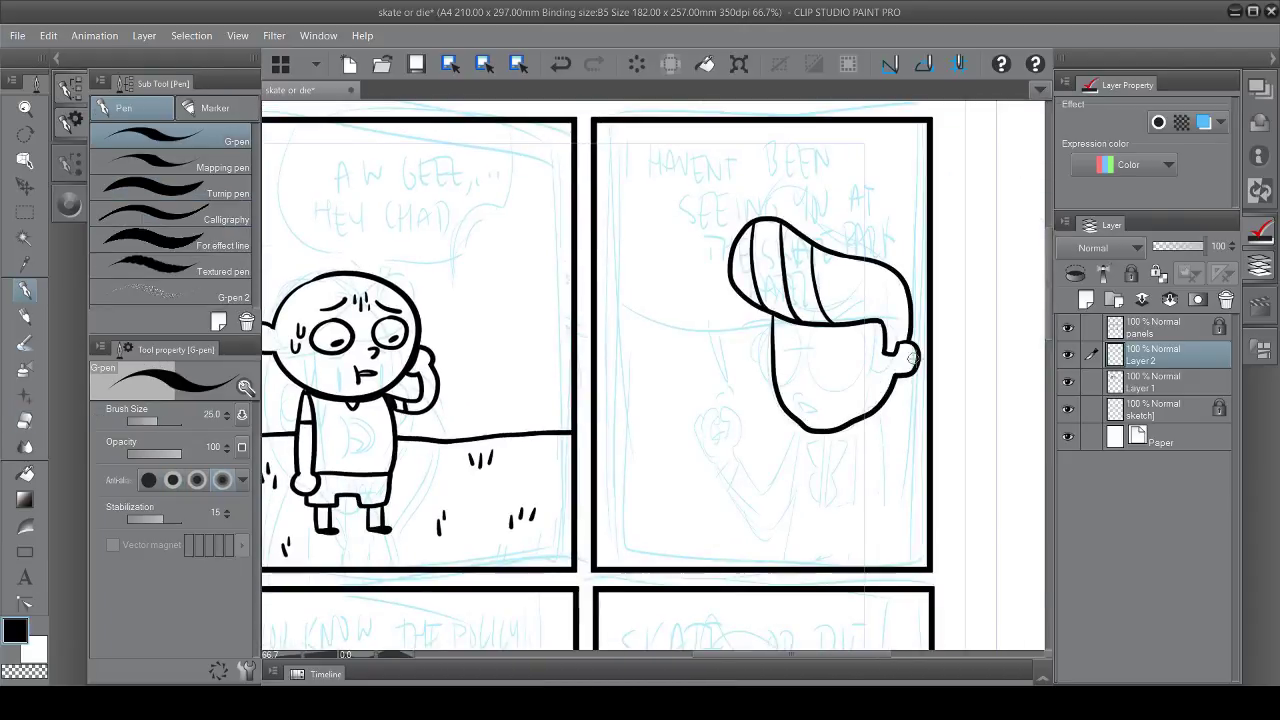
key(p)
key(alt+bracketleft)
key(alt+bracketright)
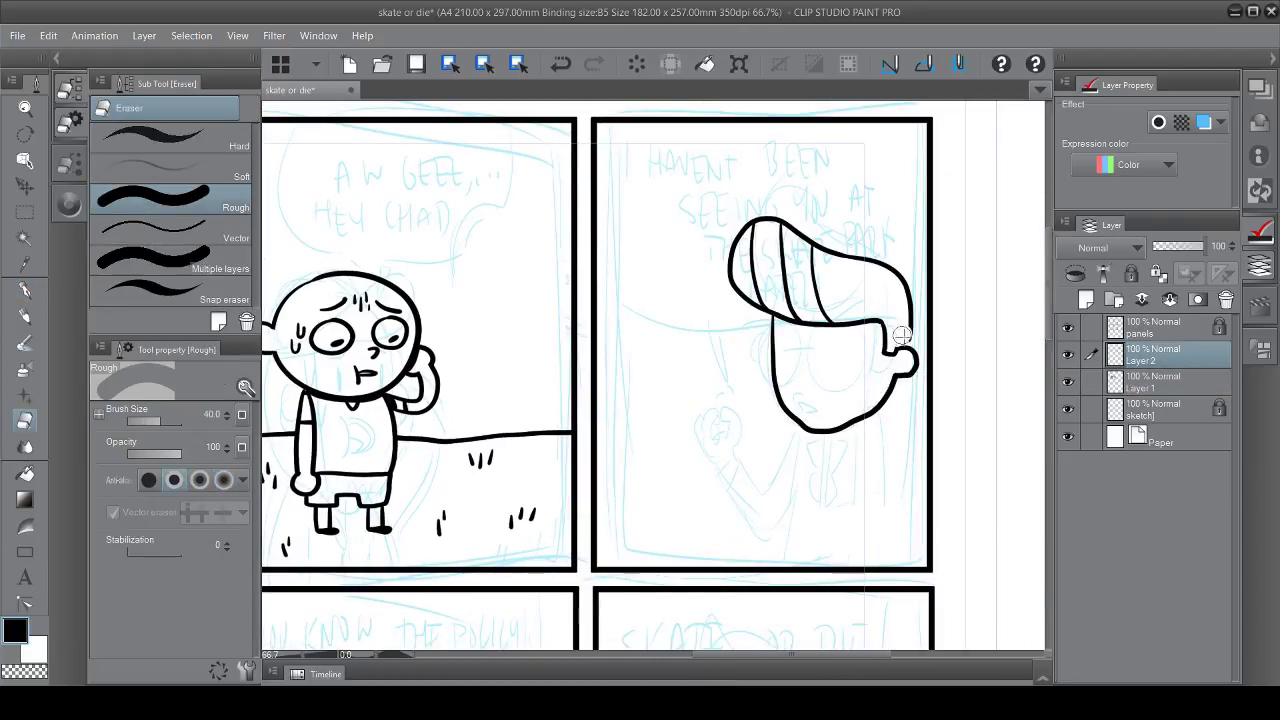
key(ctrl+e)
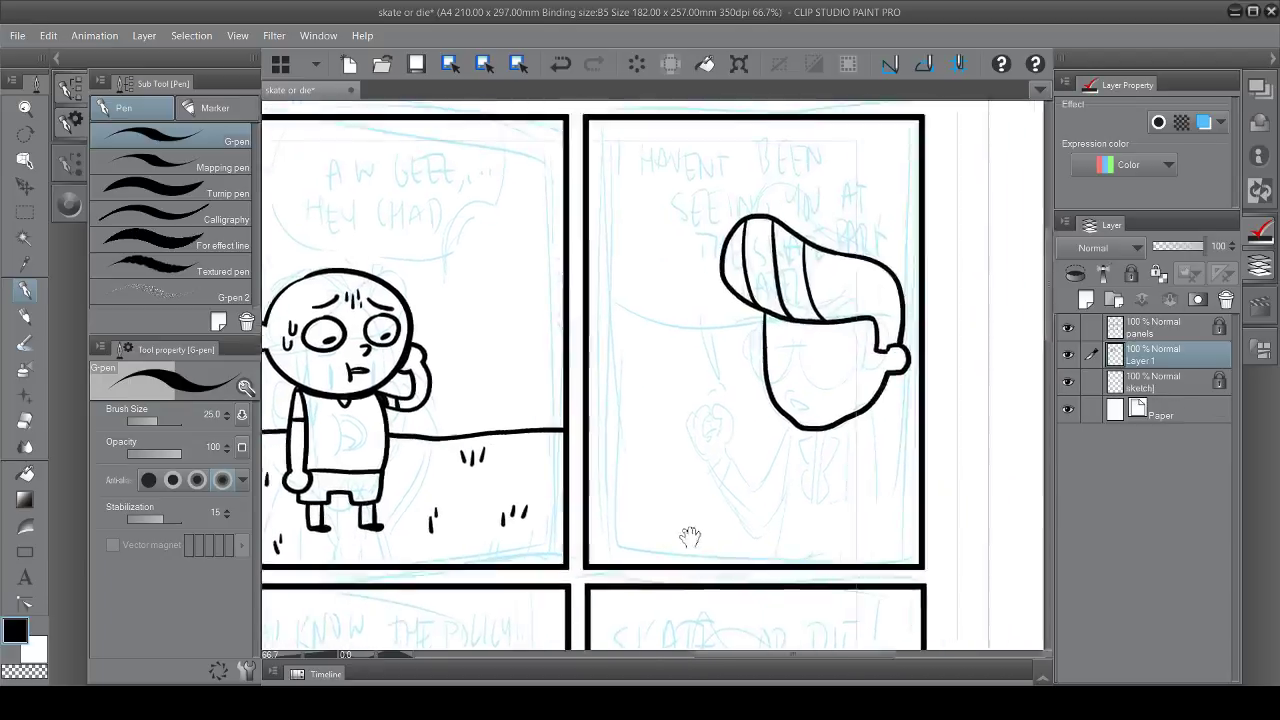
Transform the third panel's head, shifting it slightly down and left
key(ctrl+z)
key(ctrl+t)
mouse_move(815, 337)
mouse_down()
mouse_move(835, 365)
mouse_move(820, 370)
mouse_move(883, 362)
mouse_move(895, 388)
mouse_move(1040, 345)
mouse_move(925, 310)
mouse_move(975, 300)
mouse_move(980, 335)
mouse_move(958, 322)
mouse_move(901, 344)
mouse_up()
key(Return)
Ink sunglasses and a nose on the third panel's face and fill the lenses black
key(p)
key(e)
key(p)
key(ctrl+z)
key(ctrl+z)
key(g)
click(901, 344)
key(p)
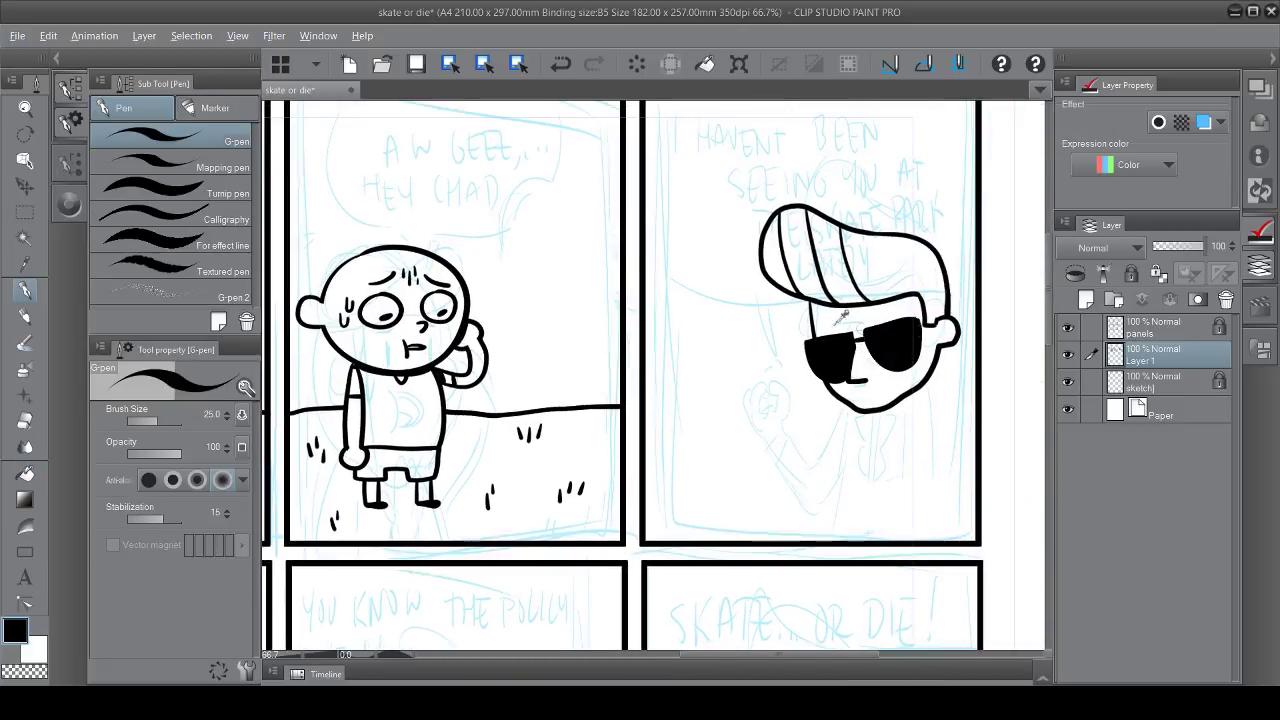
Add white glare strokes to the sunglasses and ink a raised eyebrow and an angled eyebrow on a new layer
key(x)
key(x)
key(ctrl+shift+n)
key(ctrl+z)
mouse_move(866, 330)
mouse_down()
mouse_move(902, 310)
mouse_move(866, 342)
mouse_move(894, 314)
mouse_up()
key(ctrl+z)
drag(838, 342, 892, 316)
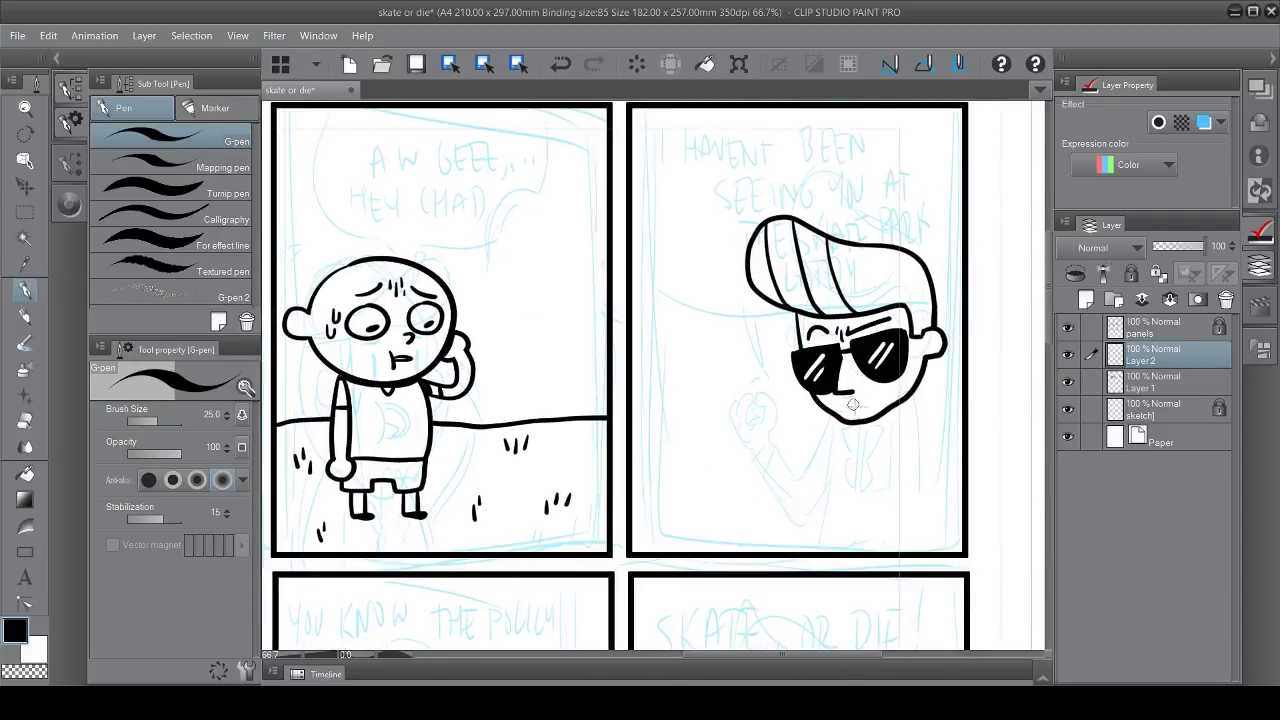
Ink a small mouth on the third panel's face and merge the layer down
drag(858, 405, 900, 400)
mouse_move(750, 558)
mouse_down()
mouse_move(906, 543)
mouse_move(666, 563)
mouse_move(700, 540)
mouse_move(950, 481)
mouse_move(688, 492)
mouse_move(1045, 492)
mouse_move(748, 492)
mouse_move(1040, 432)
mouse_move(803, 640)
mouse_move(820, 627)
mouse_up()
key(ctrl+e)
Ink the jacket torso with its front opening and zigzag collar below the third panel's head
scroll(691, 441, down, 1)
mouse_move(571, 337)
mouse_down()
mouse_move(880, 432)
mouse_move(893, 480)
mouse_up()
key(bracketleft)
key(ctrl+z)
key(bracketright)
mouse_move(889, 426)
mouse_down()
mouse_move(886, 449)
mouse_move(914, 471)
mouse_move(945, 408)
mouse_move(912, 452)
mouse_up()
key(ctrl+z)
key(ctrl+z)
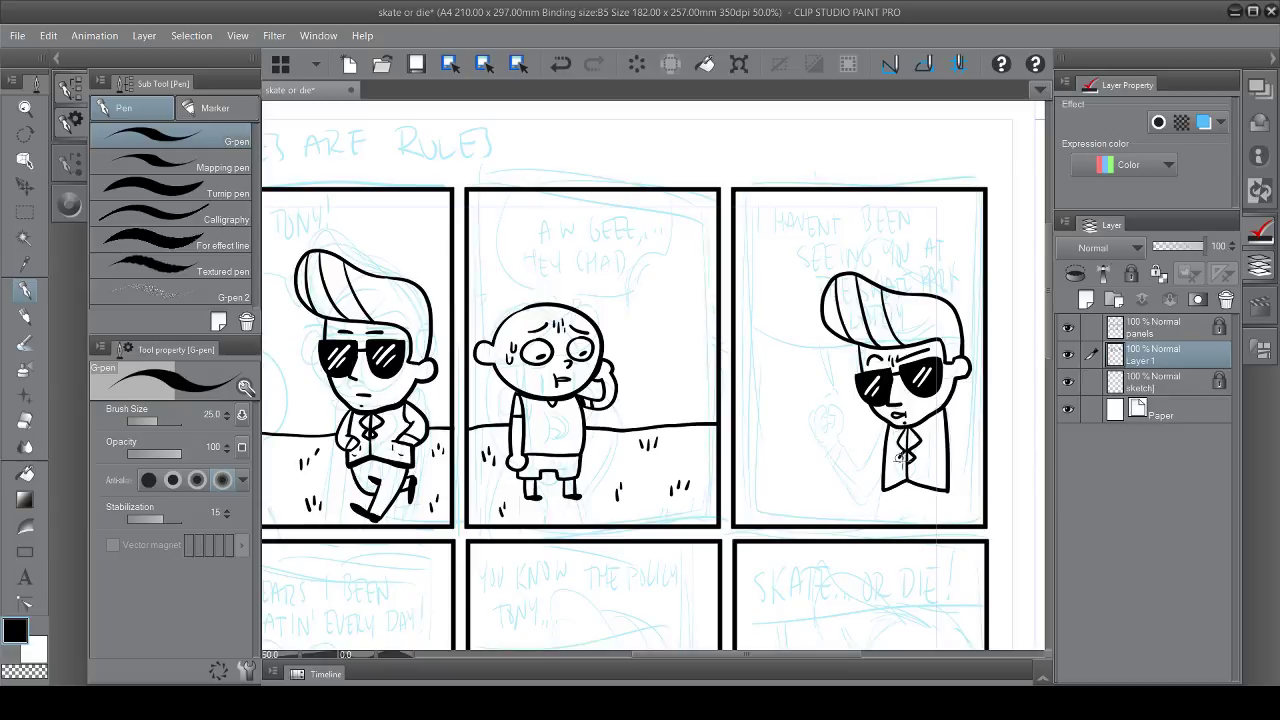
Erase and redraw the jacket's outer side edge on the third panel's character
key(e)
drag(950, 410, 948, 488)
key(p)
drag(946, 408, 948, 490)
key(e)
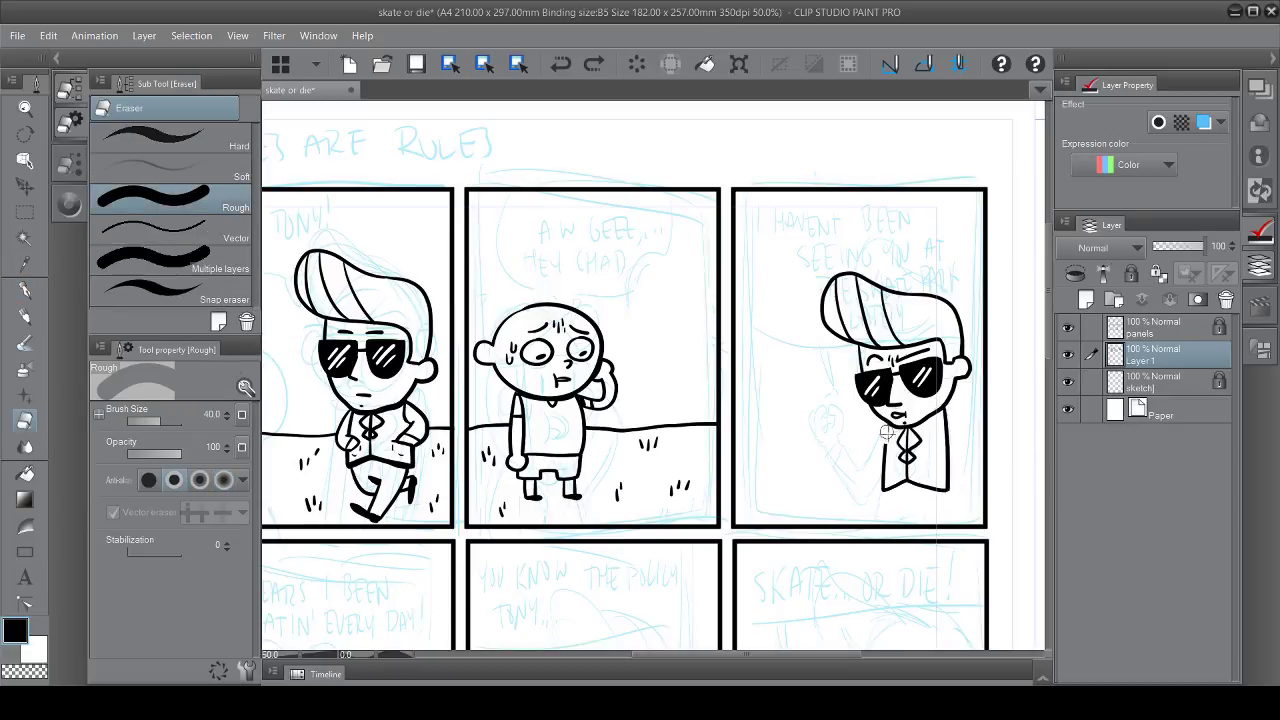
Ink the third panel character's bent arm and replace the fist with a pointing hand
key(p)
drag(880, 448, 910, 489)
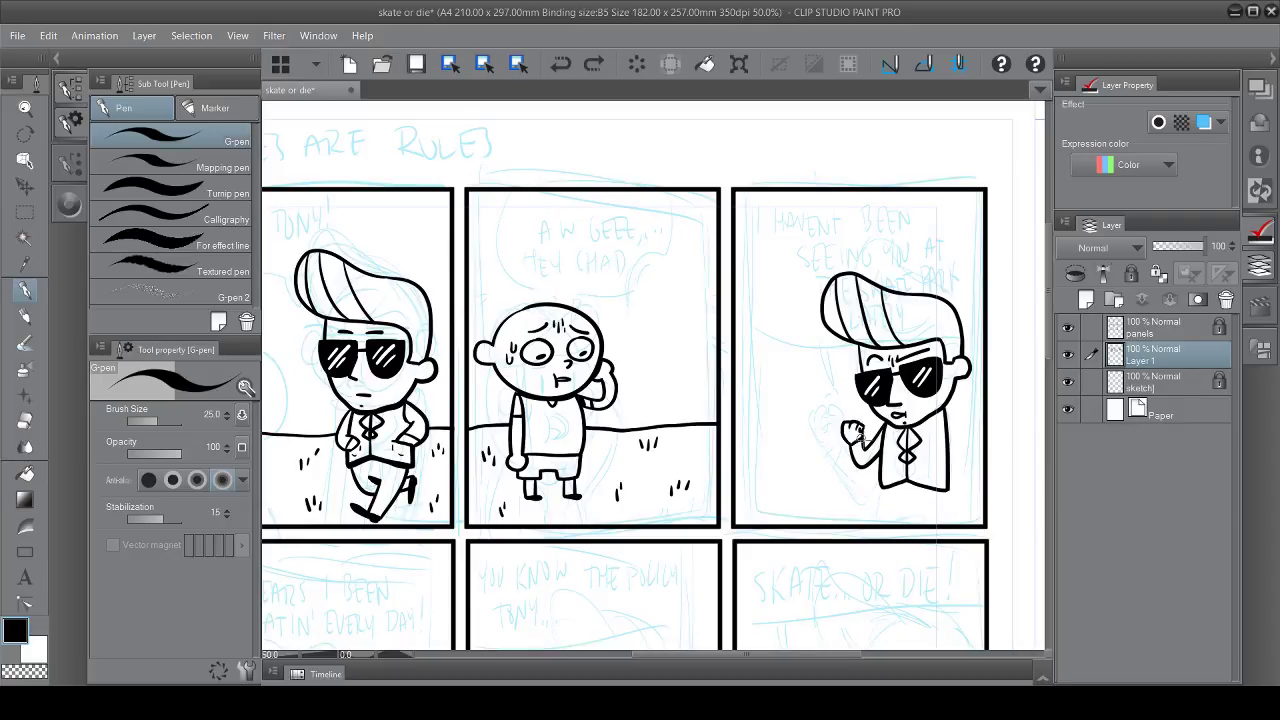
key(ctrl+z)
key(ctrl+z)
key(ctrl+z)
key(ctrl+shift+n)
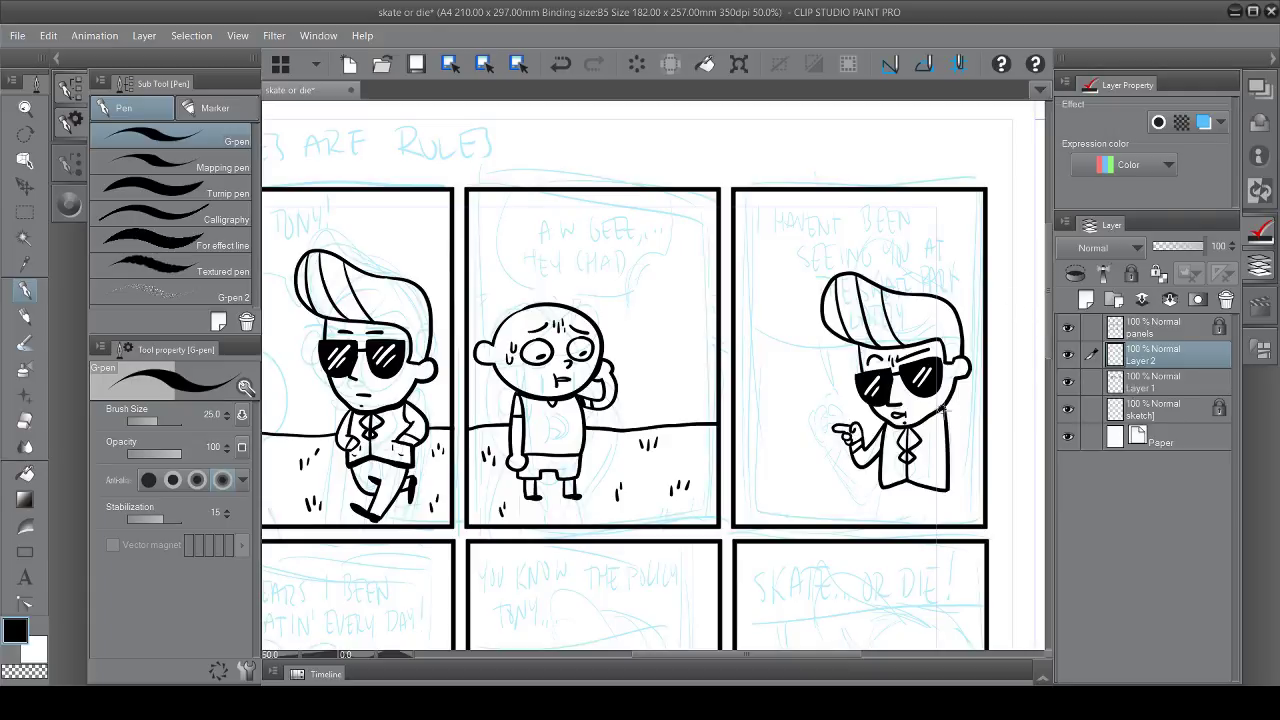
Ink the other arm bent with its hand in the jacket pocket on Layer 2 and erase the overlapping jacket lines
key(ctrl+z)
mouse_move(944, 406)
mouse_down()
mouse_move(958, 470)
mouse_move(966, 462)
mouse_move(956, 466)
mouse_up()
key(e)
key(alt+bracketleft)
key(alt+bracketright)
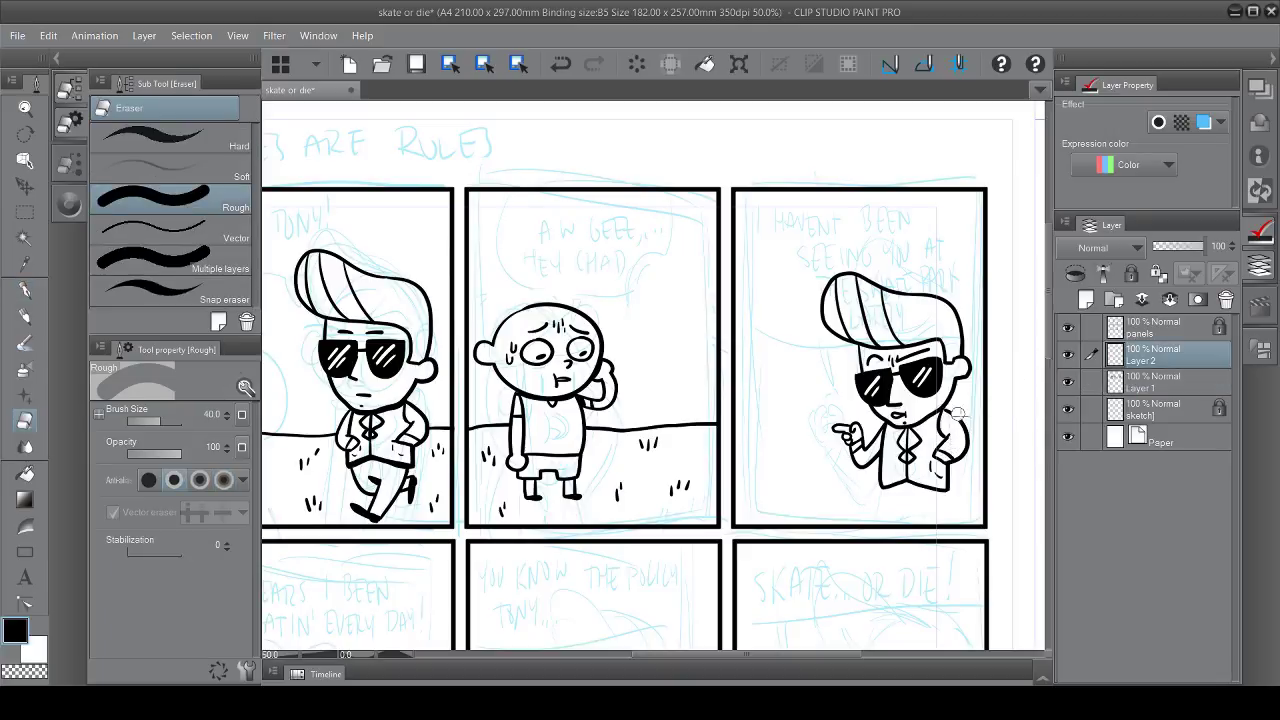
key(p)
key(e)
key(p)
key(e)
key(alt+bracketleft)
key(p)
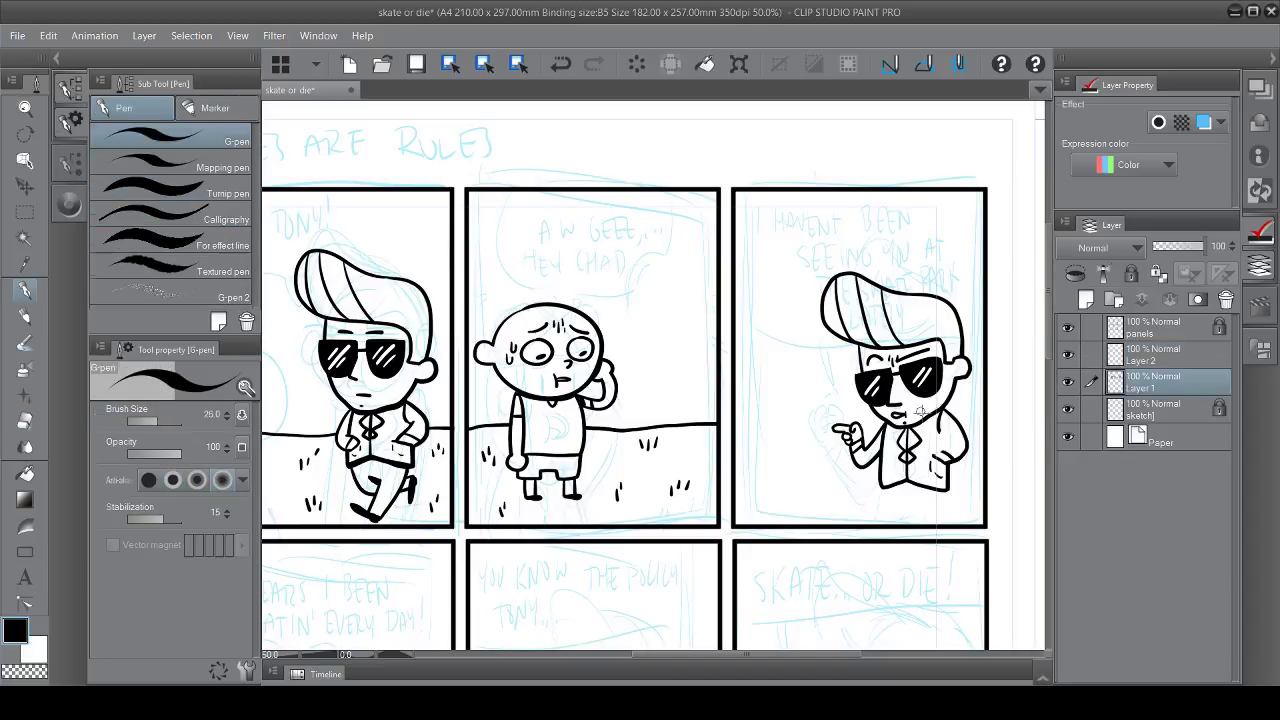
Select the third panel's character, move it slightly up and left, and deselect
click(1130, 356)
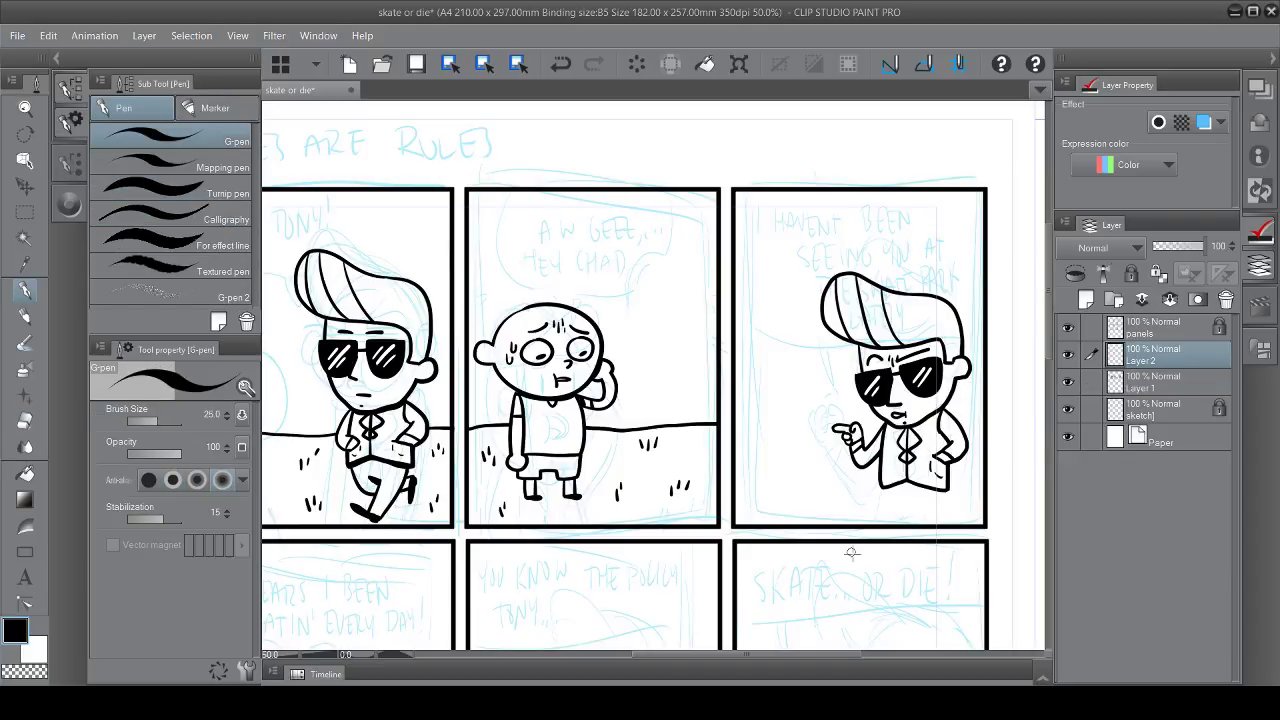
key(alt+bracketleft)
key(m)
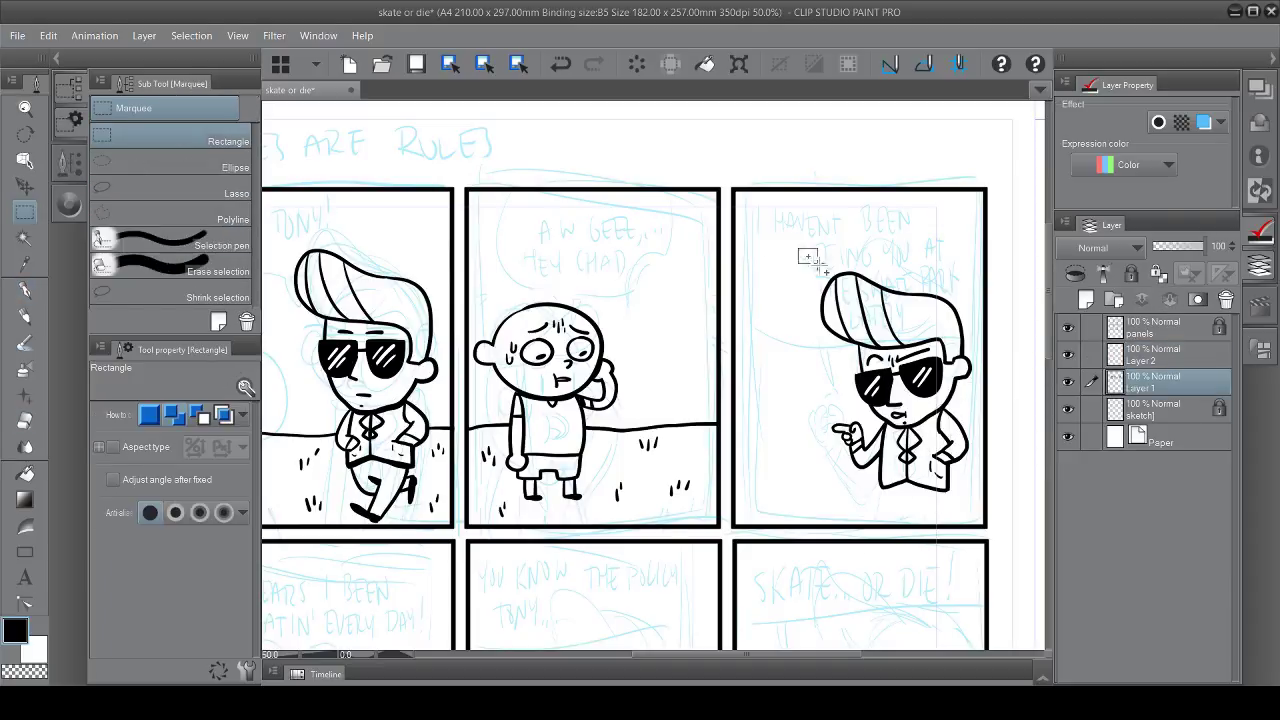
drag(740, 280, 1010, 525)
key(k)
mouse_move(837, 499)
mouse_down()
mouse_move(831, 481)
mouse_move(884, 515)
mouse_up()
key(ctrl+d)
Ink two straight trouser legs with black shoes below the third panel character's jacket
key(p)
drag(896, 489, 923, 491)
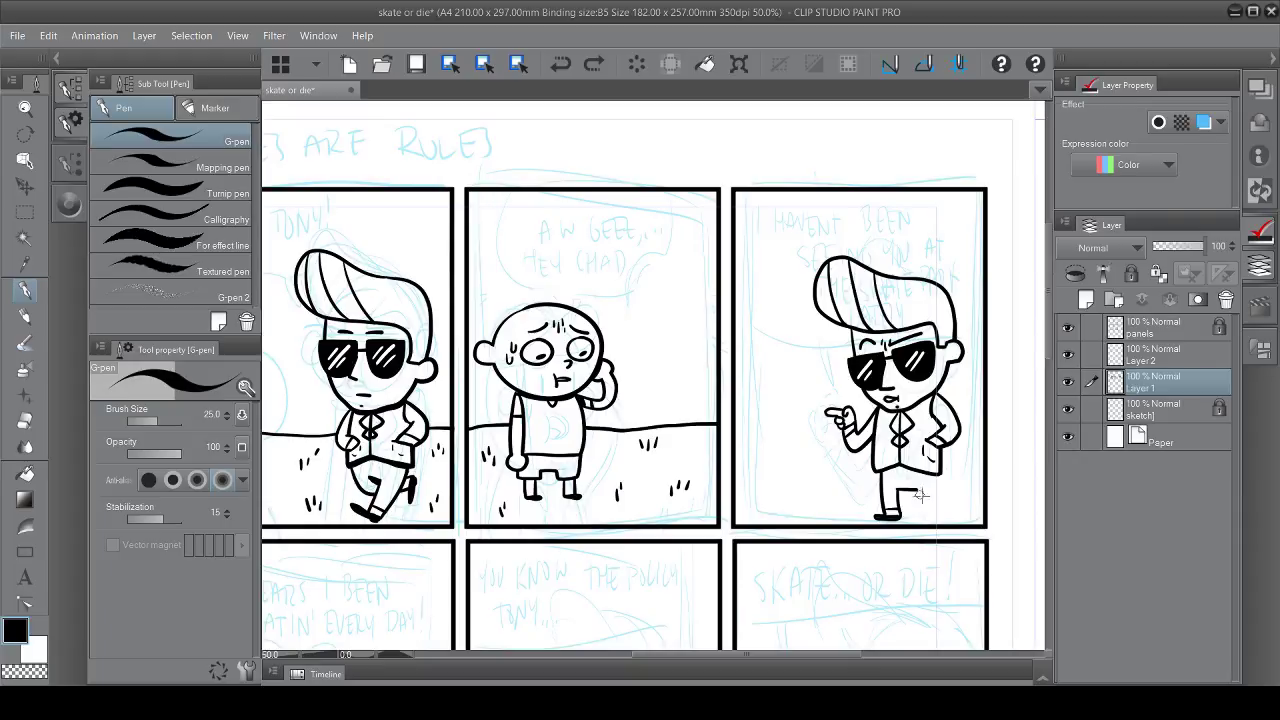
mouse_move(936, 476)
mouse_down()
mouse_move(931, 515)
mouse_move(921, 471)
mouse_move(937, 516)
mouse_move(911, 516)
mouse_up()
key(ctrl+z)
key(ctrl+z)
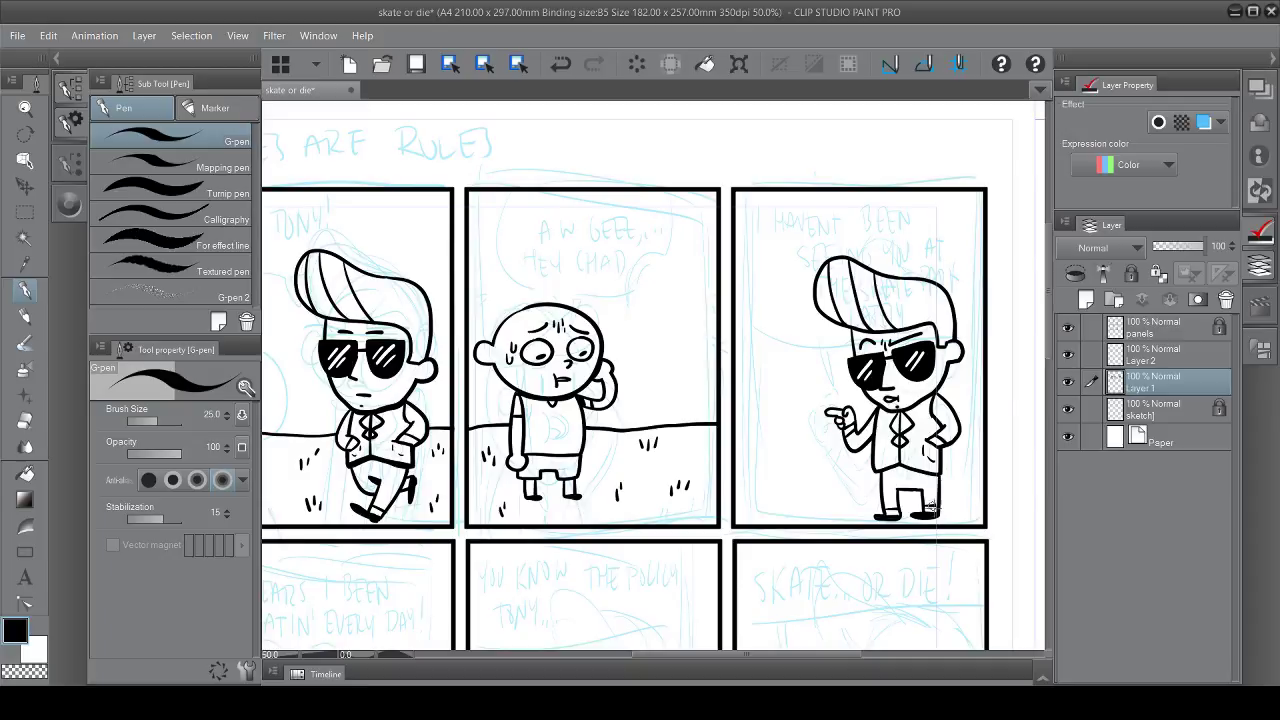
Select the outer edge of the third panel character's rear leg and rework it to narrow the leg
key(m)
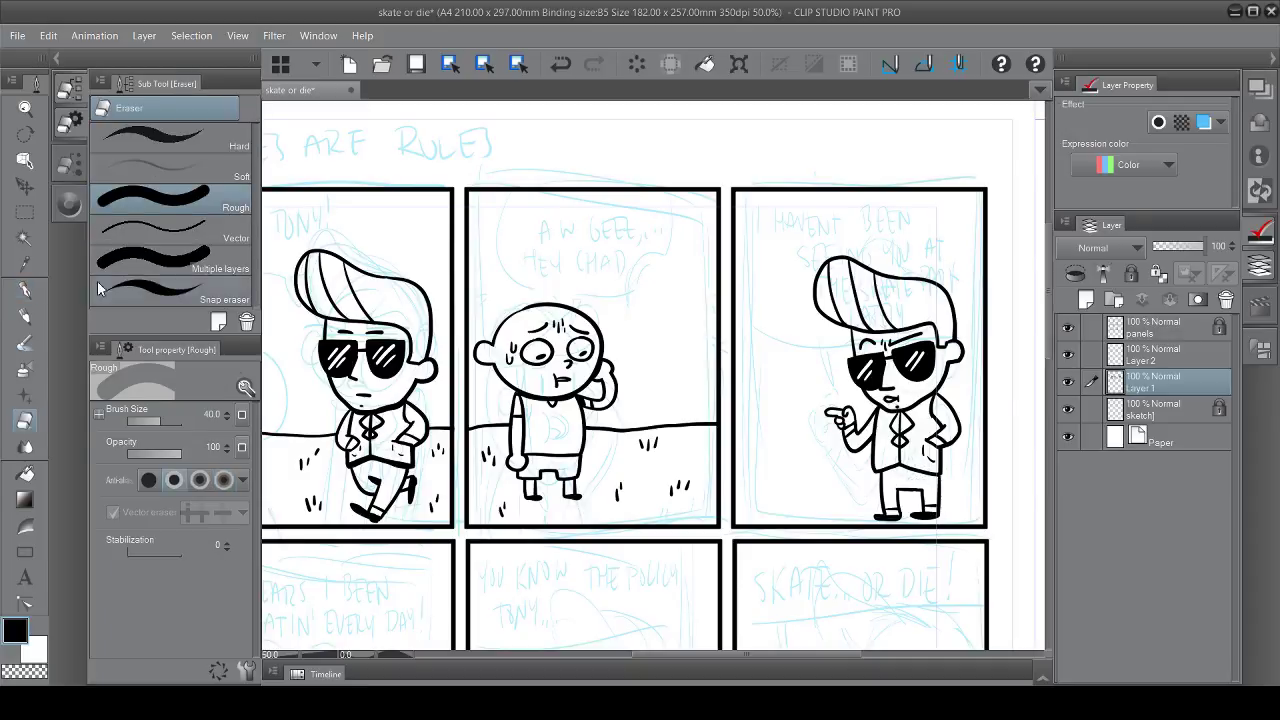
drag(935, 478, 938, 535)
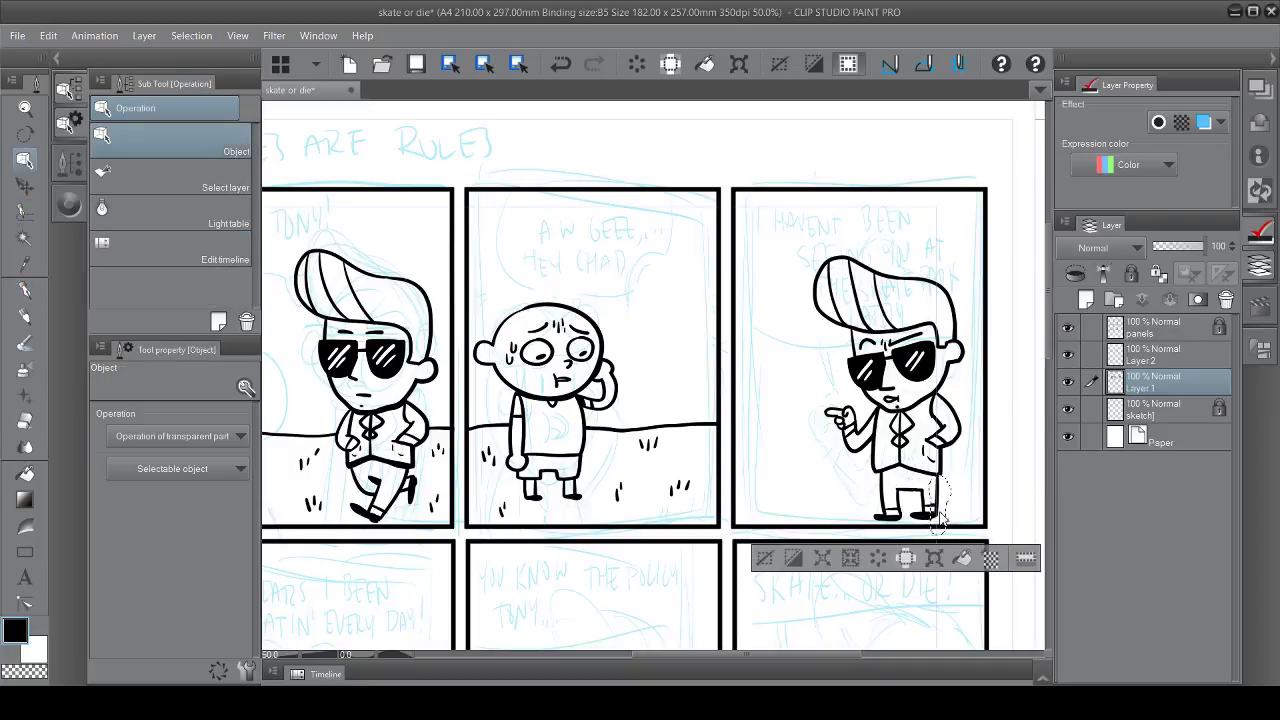
key(Delete)
key(ctrl+d)
key(p)
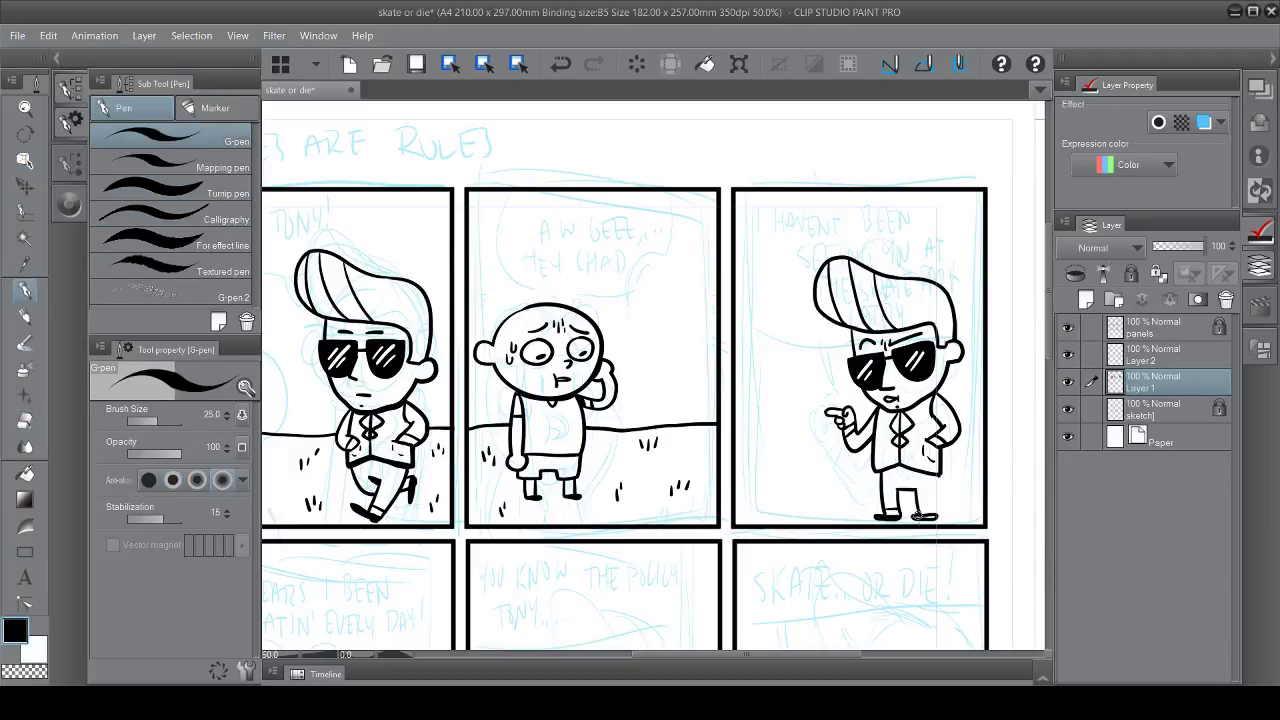
Erase the third panel character's shoes and redraw them as solid black shoes beneath the trouser legs
key(e)
drag(938, 516, 874, 518)
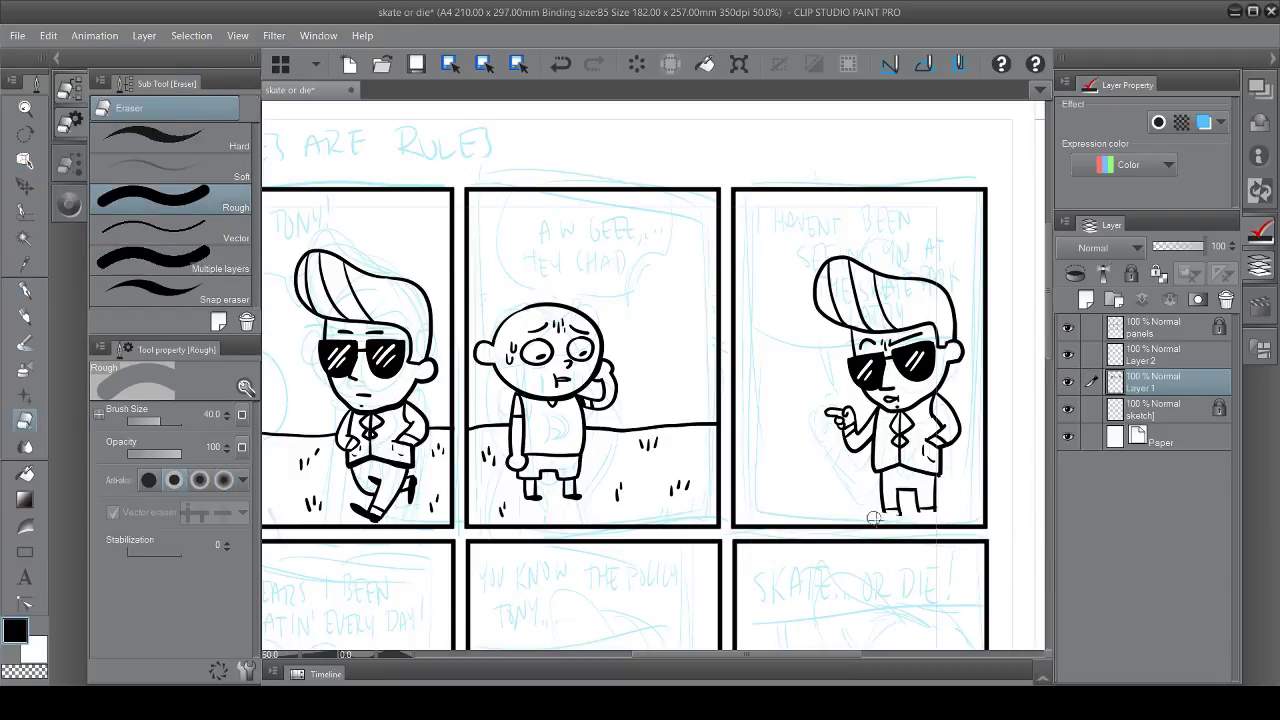
key(p)
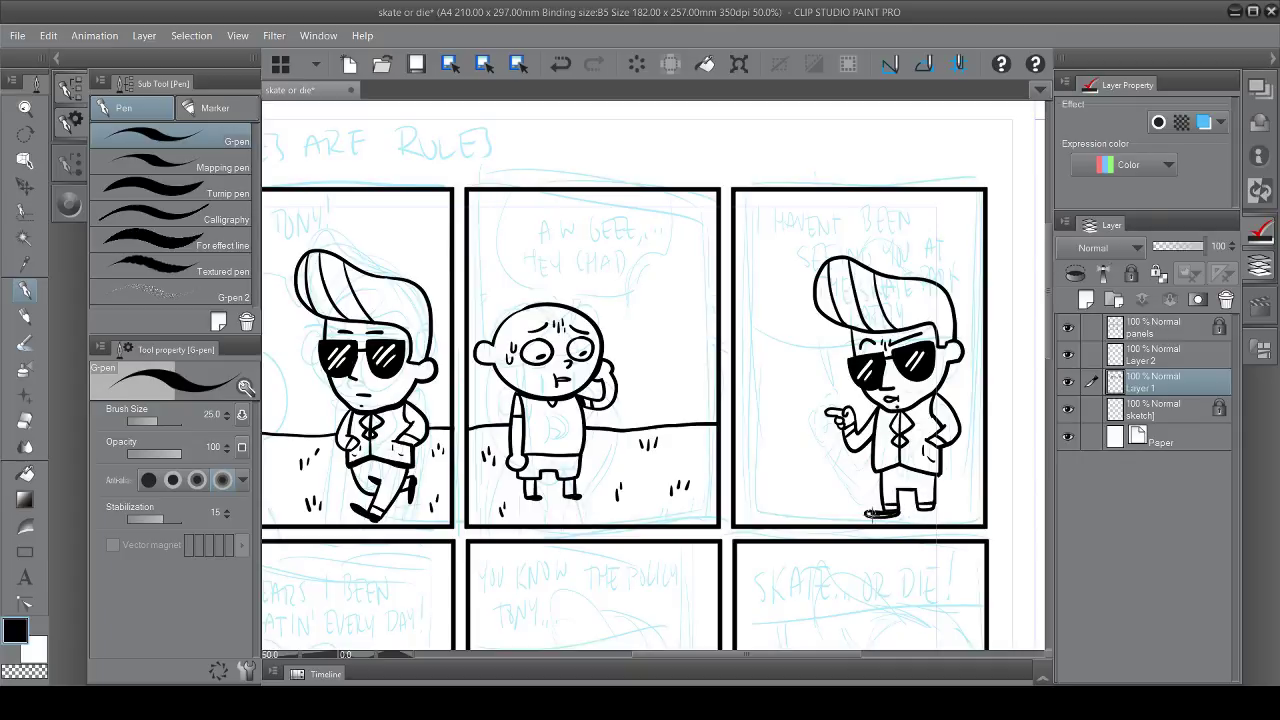
key(ctrl+z)
mouse_move(910, 512)
mouse_down()
mouse_move(932, 516)
mouse_move(896, 510)
mouse_move(930, 516)
mouse_move(832, 430)
mouse_move(848, 436)
mouse_up()
key(ctrl+z)
key(ctrl+z)
key(ctrl+z)
key(ctrl+z)
key(ctrl+z)
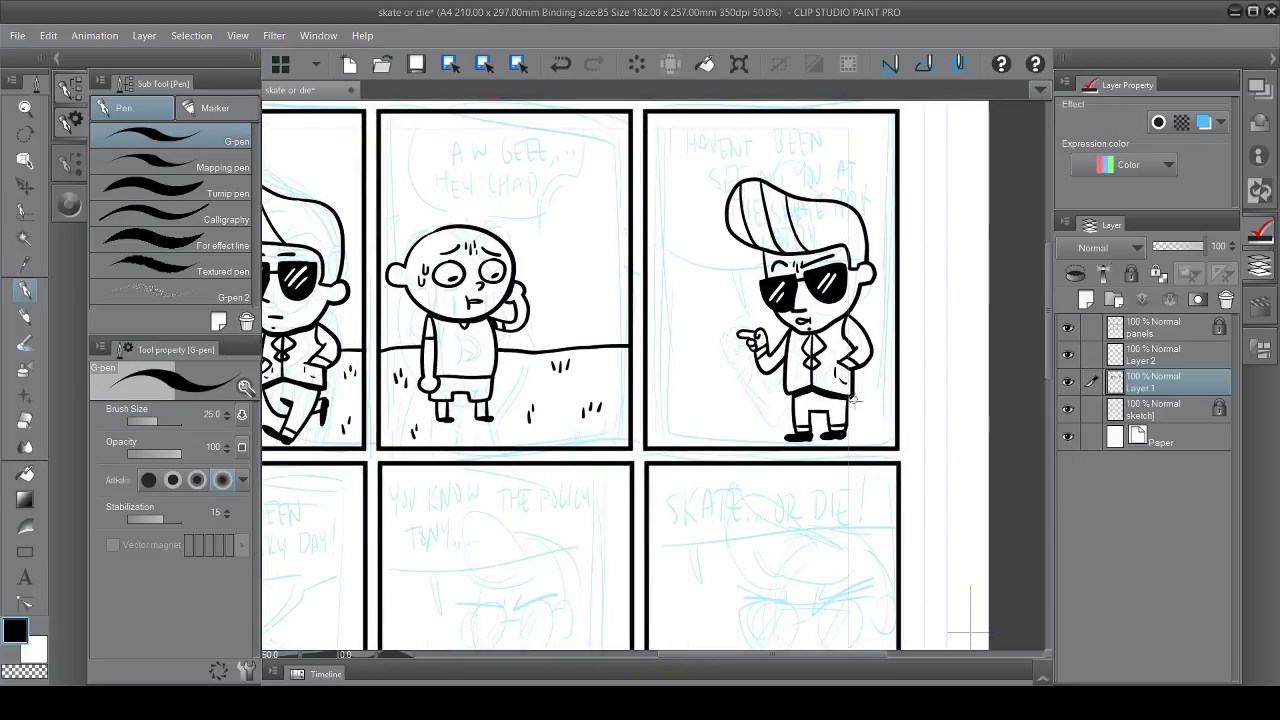
mouse_move(829, 391)
mouse_down()
mouse_move(887, 422)
mouse_move(905, 464)
mouse_up()
key(ctrl+z)
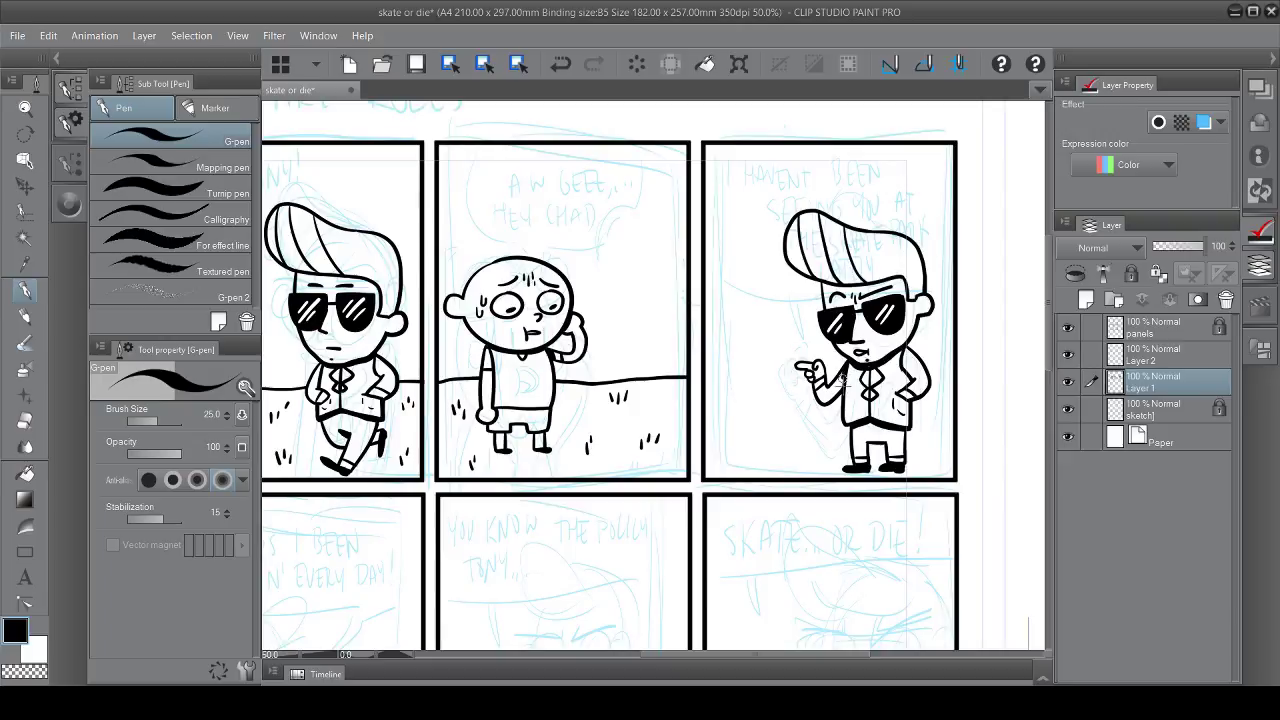
drag(829, 318, 840, 330)
scroll(855, 388, down, 1)
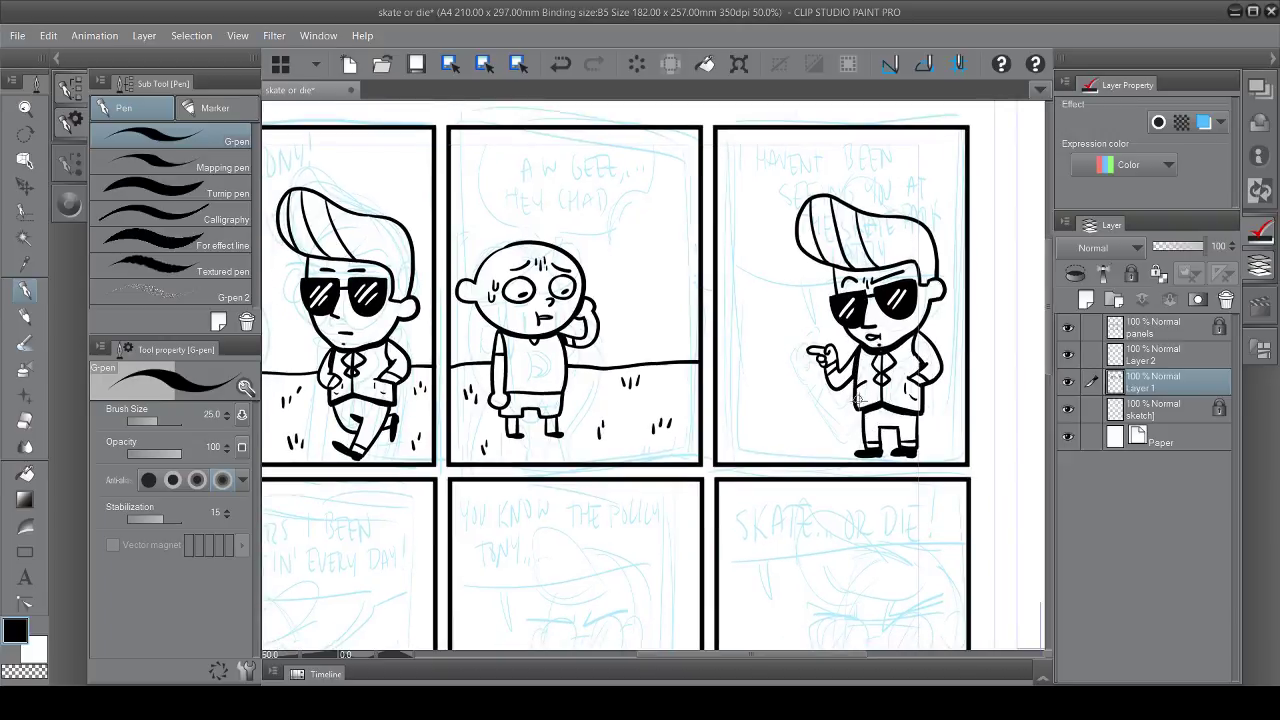
scroll(806, 349, up, 2)
On Layer 2, ink a horizon line behind the third panel's character across the width of the panel
click(1153, 354)
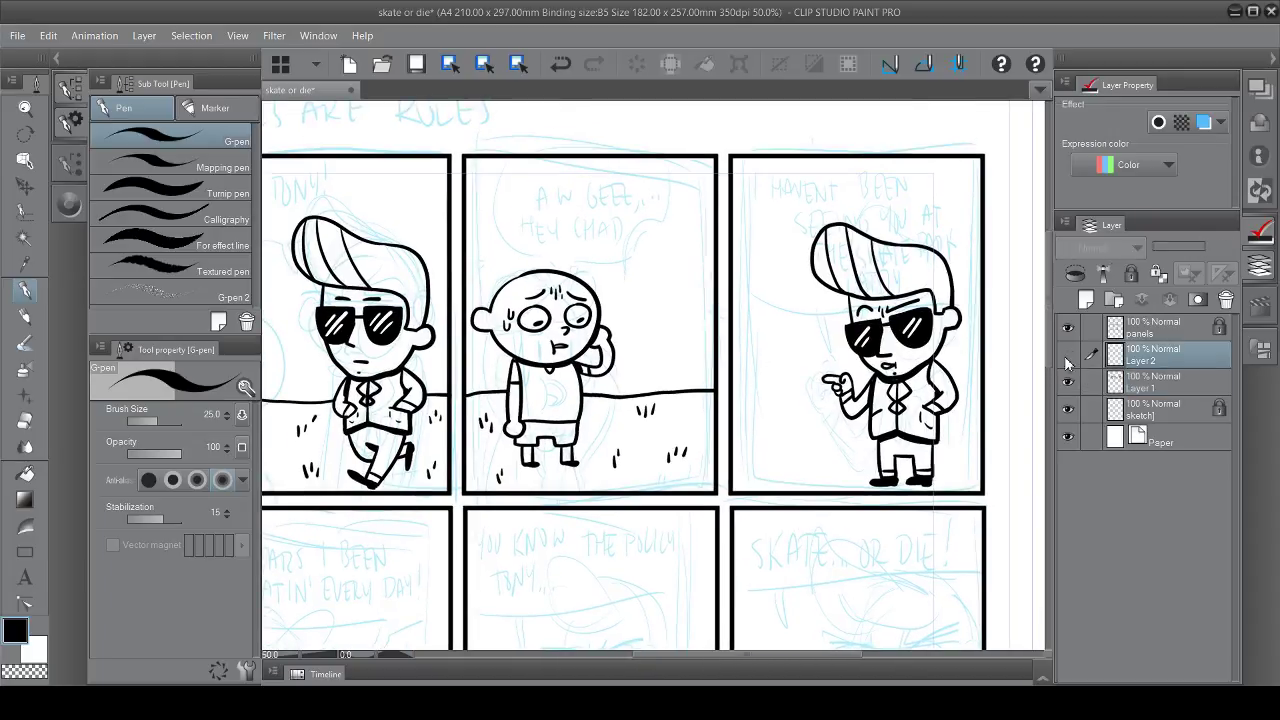
mouse_move(734, 385)
mouse_down()
mouse_move(982, 386)
mouse_move(858, 395)
mouse_up()
key(ctrl+z)
key(e)
key(ctrl+z)
key(ctrl+z)
key(ctrl+z)
key(p)
mouse_move(734, 388)
mouse_down()
mouse_move(982, 386)
mouse_move(840, 387)
mouse_up()
key(e)
key(p)
Scatter small grass tufts over the ground on both sides of the third panel's character
drag(764, 417, 769, 433)
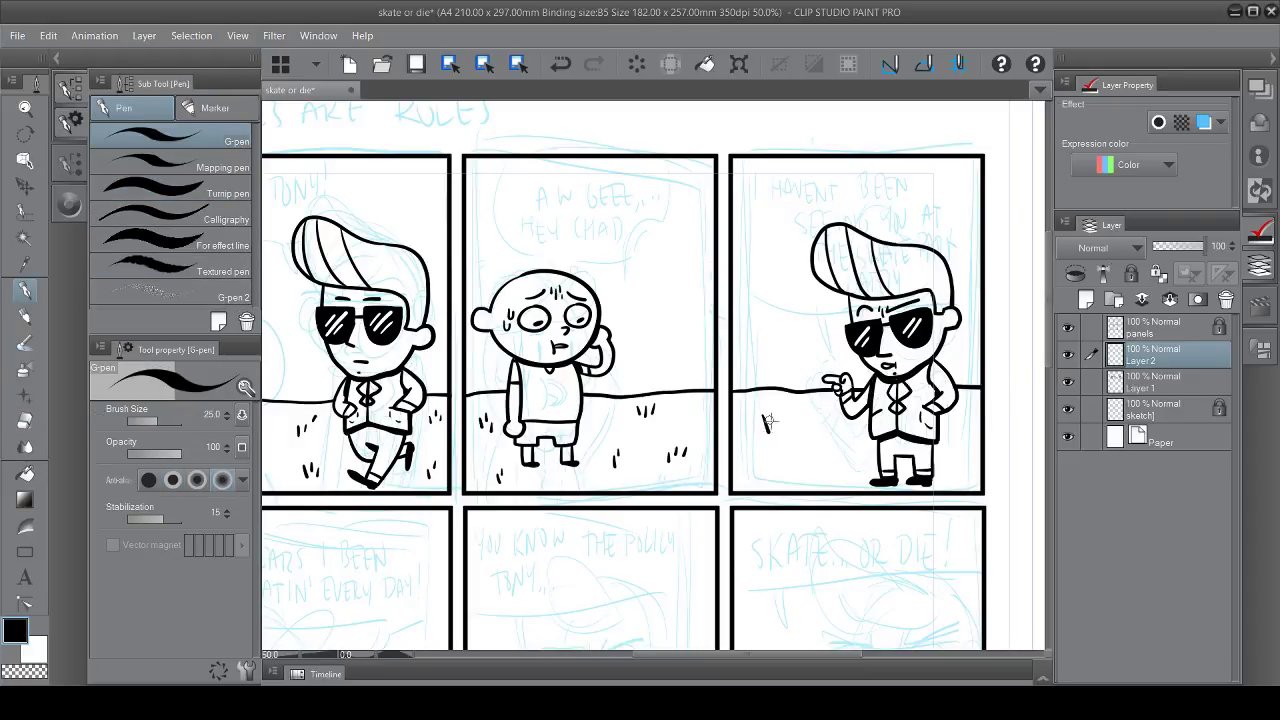
key(e)
ctrl+shift+click(942, 478)
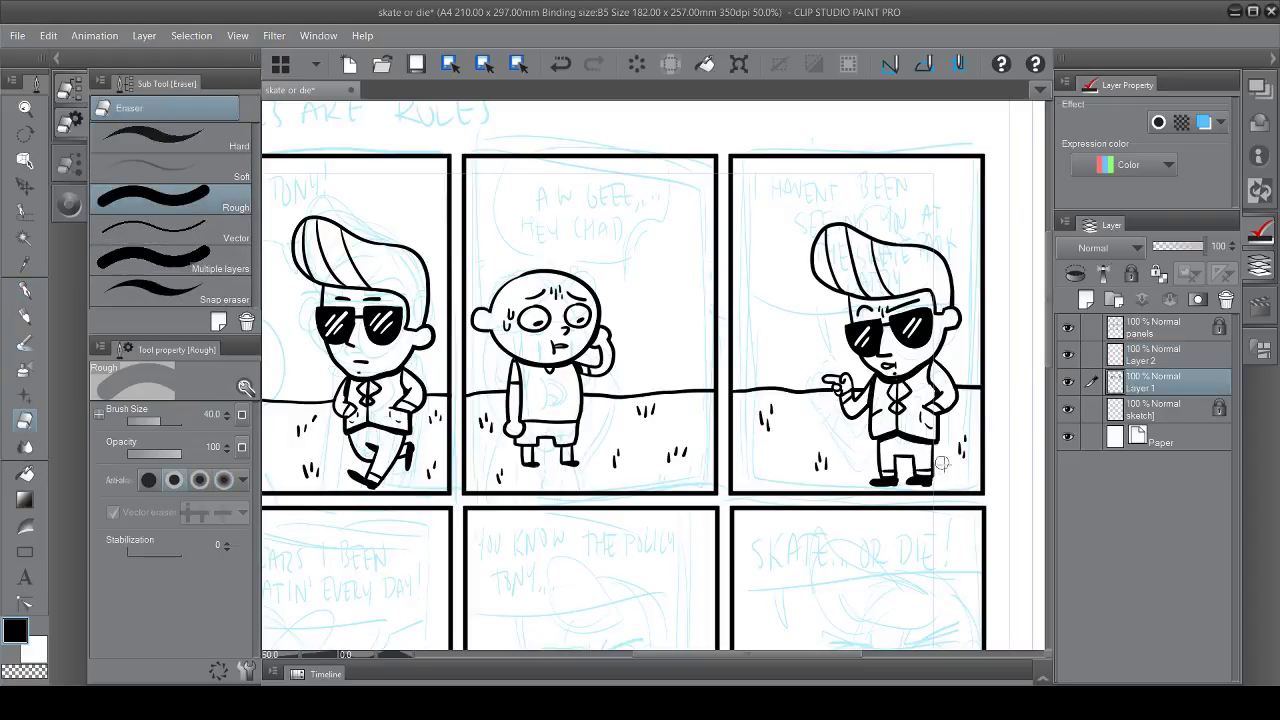
key(p)
click(1067, 364)
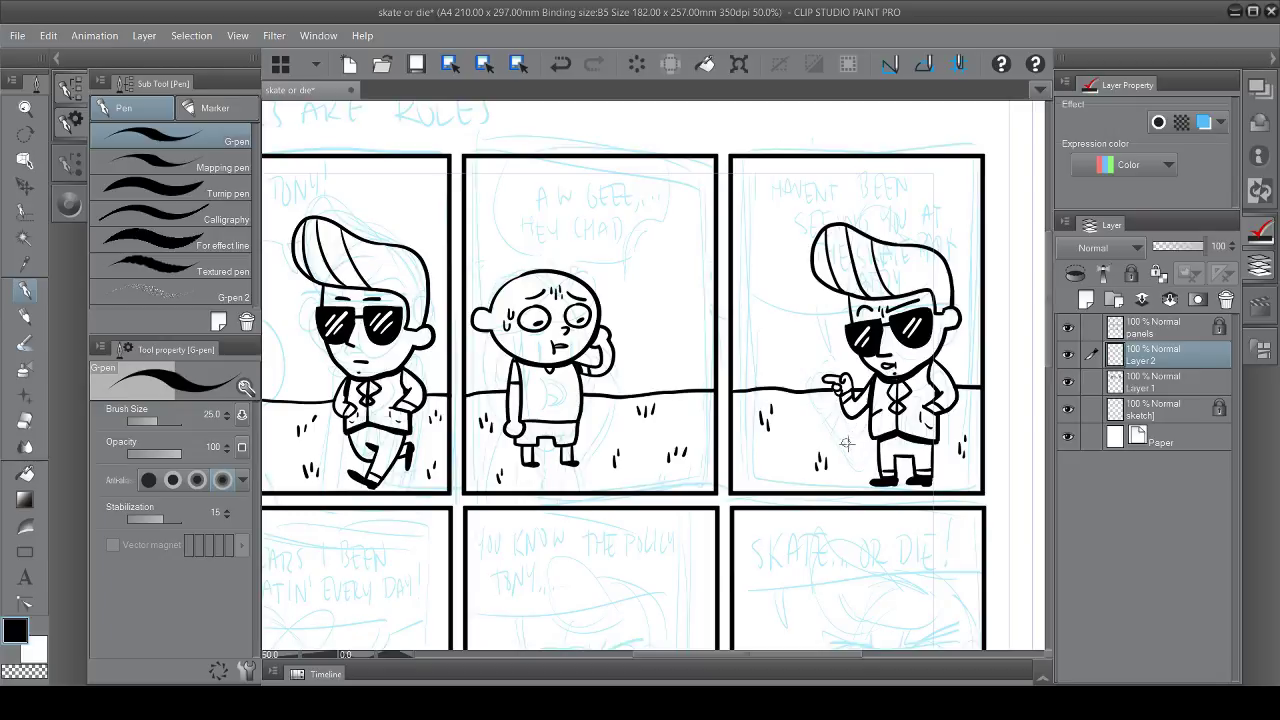
Merge Layer 2 down into Layer 1 and save the comic page
key(ctrl+e)
scroll(846, 443, down, 1)
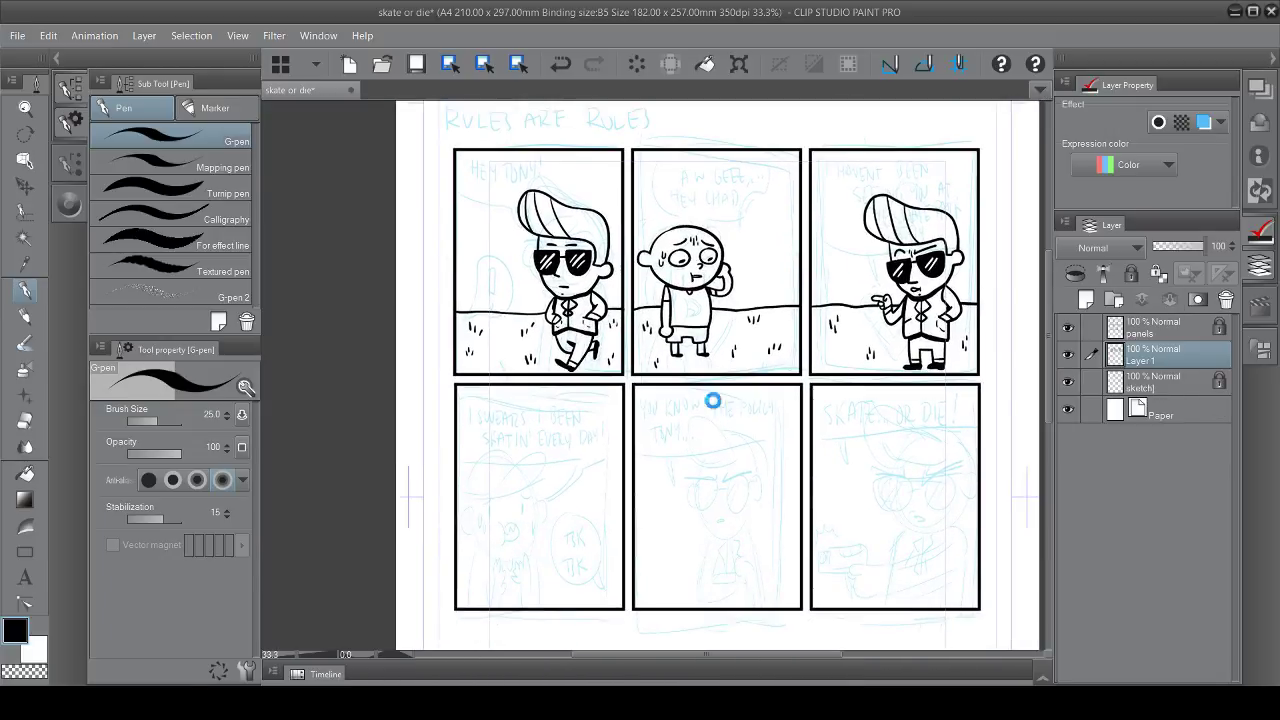
key(ctrl+s)
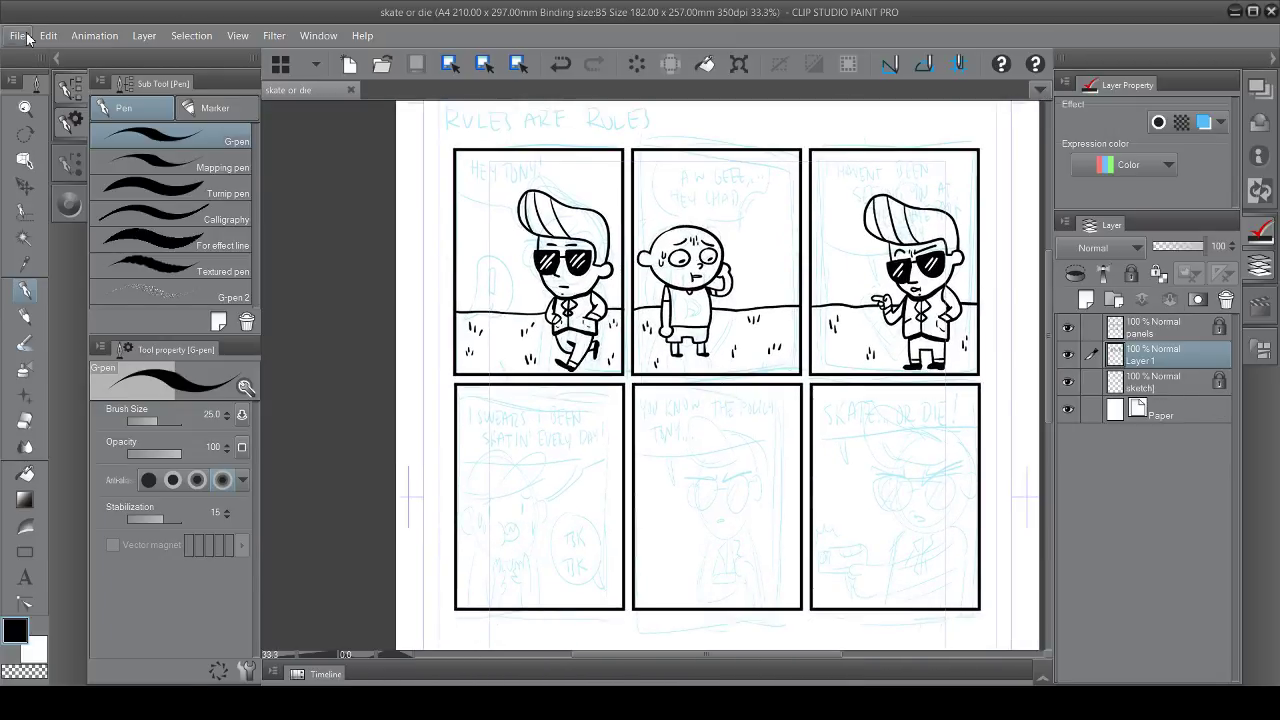
On a new layer, ink the fourth panel character's round bald head with an ear, wide oval eyes and worried brows
drag(518, 440, 534, 592)
key(ctrl+z)
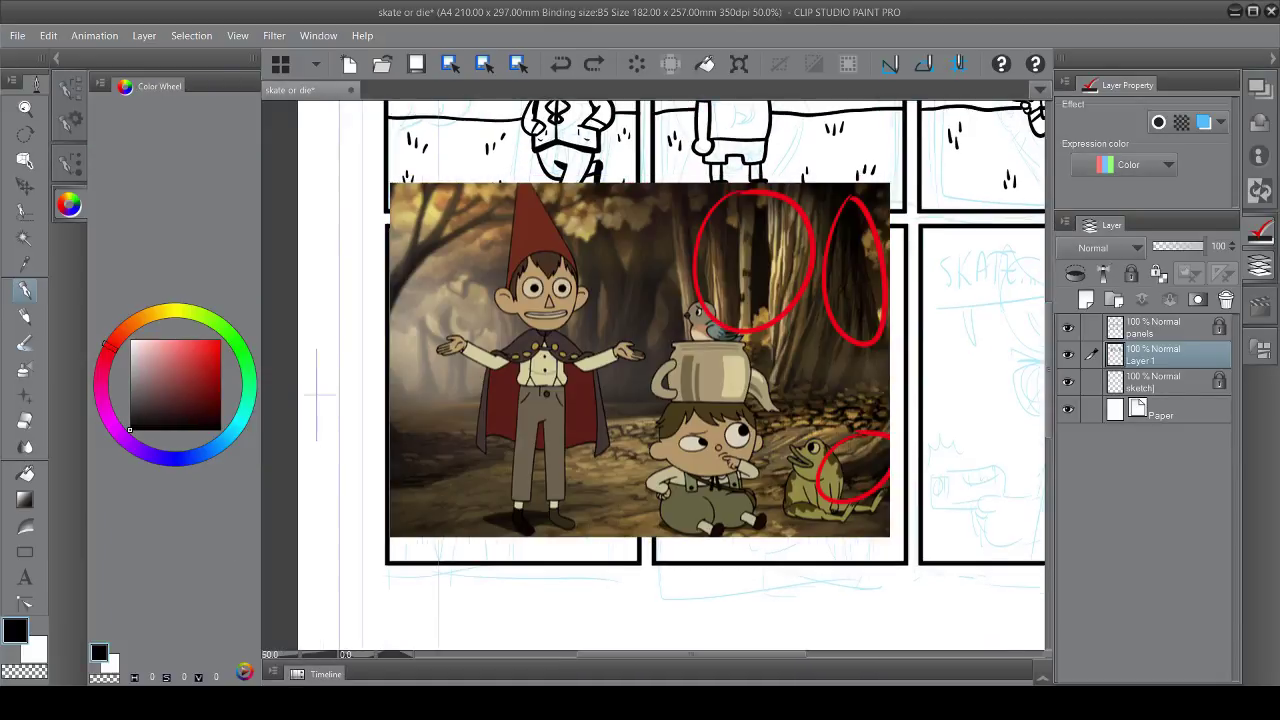
key(ctrl+shift+n)
scroll(316, 395, up, 4)
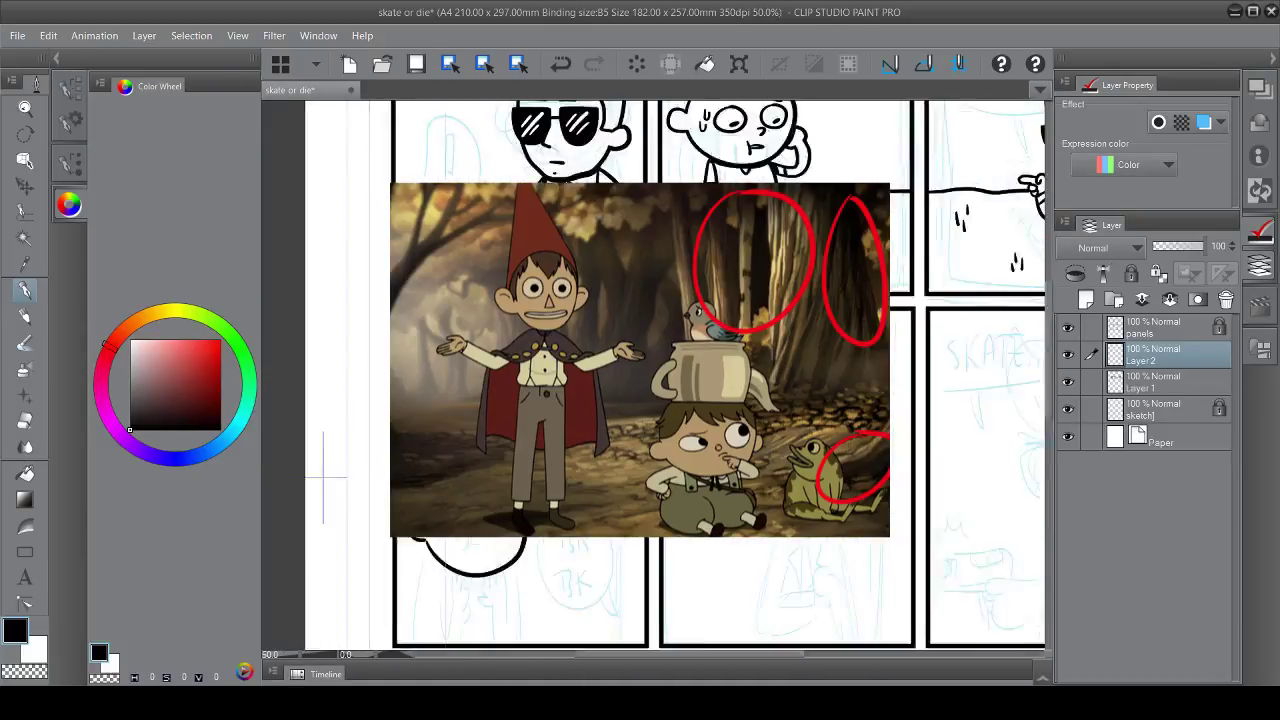
scroll(670, 375, down, 3)
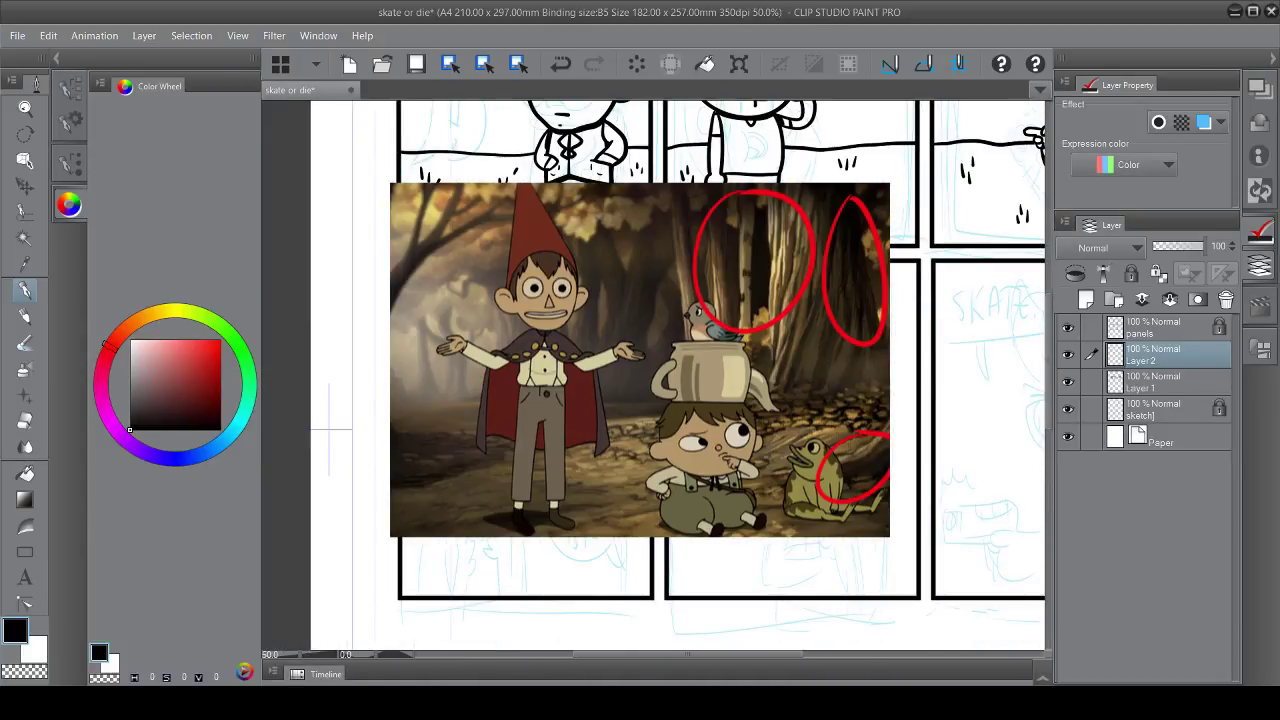
key(e)
drag(478, 478, 492, 494)
key(p)
key(ctrl+z)
drag(509, 441, 510, 462)
scroll(495, 435, down, 3)
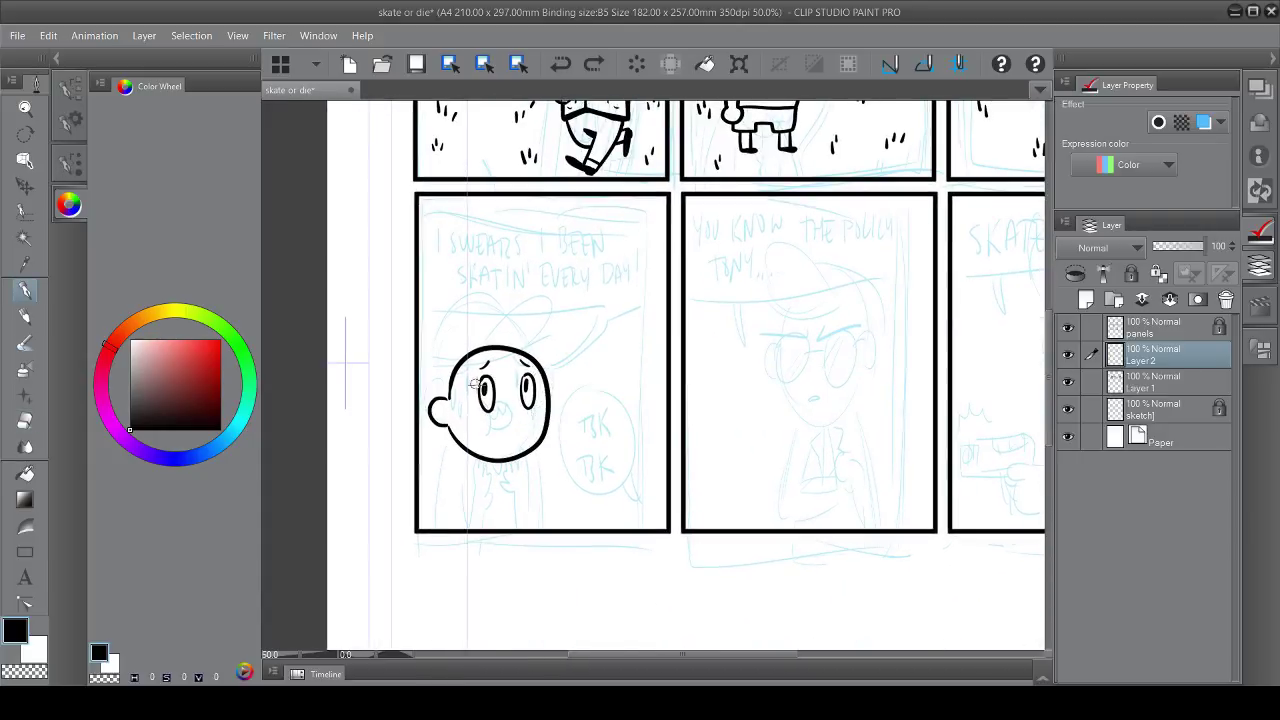
Add the nose, an open grimacing mouth and stress lines around the eyes to the fourth panel character's face
mouse_move(474, 390)
mouse_down()
mouse_move(476, 412)
mouse_move(464, 400)
mouse_move(542, 406)
mouse_up()
scroll(500, 420, up, 5)
scroll(510, 440, down, 4)
drag(516, 452, 519, 464)
scroll(519, 459, up, 3)
drag(560, 388, 566, 404)
mouse_move(480, 396)
mouse_down()
mouse_move(488, 428)
mouse_move(546, 472)
mouse_up()
scroll(499, 405, down, 3)
scroll(533, 396, up, 5)
scroll(569, 494, down, 2)
scroll(563, 409, up, 2)
Ink the neckline and body outline below the fourth panel character's head, down to the panel border
mouse_move(488, 515)
mouse_down()
mouse_move(536, 520)
mouse_move(510, 546)
mouse_move(484, 522)
mouse_move(540, 528)
mouse_up()
drag(514, 520, 542, 538)
scroll(490, 520, down, 2)
scroll(700, 500, up, 3)
scroll(900, 534, down, 3)
scroll(548, 373, right, 5)
scroll(520, 420, left, 5)
Ink the fourth panel character's two bent arms with raised fists in front of the body
mouse_move(523, 444)
mouse_down()
mouse_move(518, 552)
mouse_move(546, 508)
mouse_up()
scroll(517, 514, up, 1)
key(ctrl+z)
drag(510, 566, 556, 514)
key(ctrl+z)
mouse_move(512, 556)
mouse_down()
mouse_move(544, 501)
mouse_move(568, 568)
mouse_up()
scroll(545, 499, right, 1)
mouse_move(560, 500)
mouse_down()
mouse_move(590, 540)
mouse_move(592, 518)
mouse_move(598, 574)
mouse_move(604, 548)
mouse_up()
key(ctrl+z)
scroll(563, 498, up, 2)
scroll(563, 498, down, 1)
key(ctrl+z)
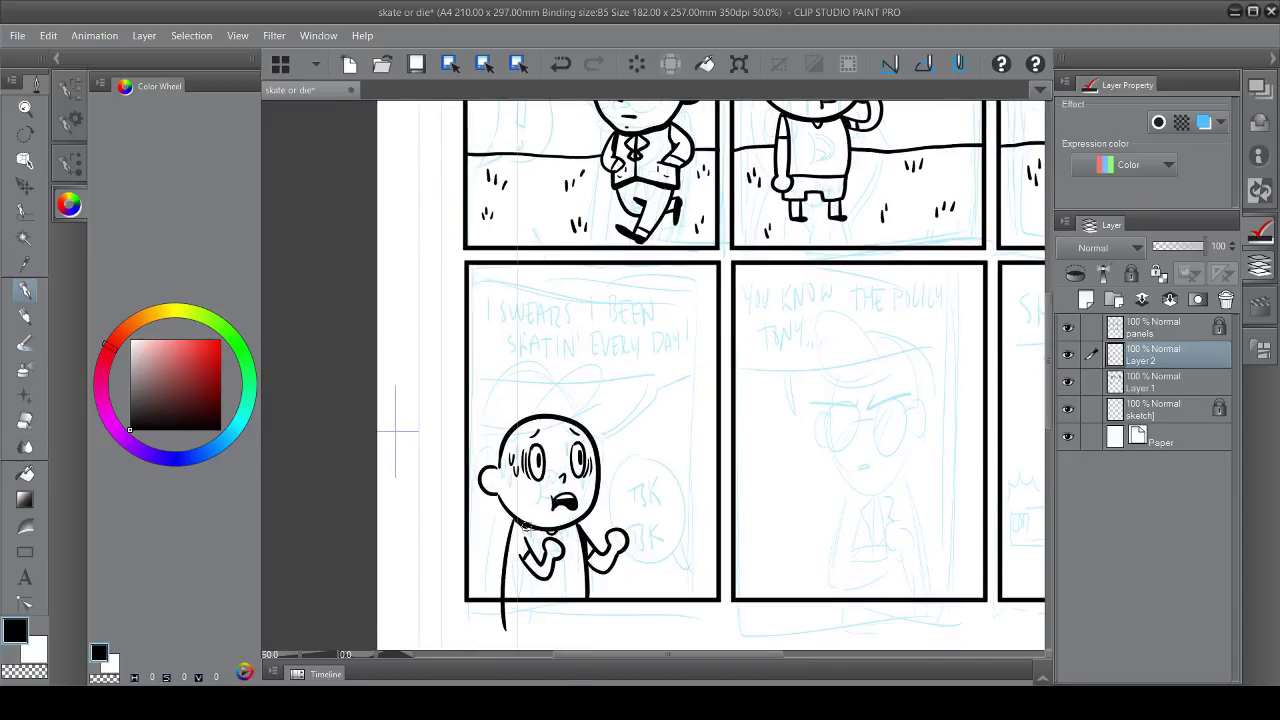
Add small motion marks beside the fourth panel character's fists and sweat drops on the face
scroll(563, 478, down, 1)
key(ctrl+y)
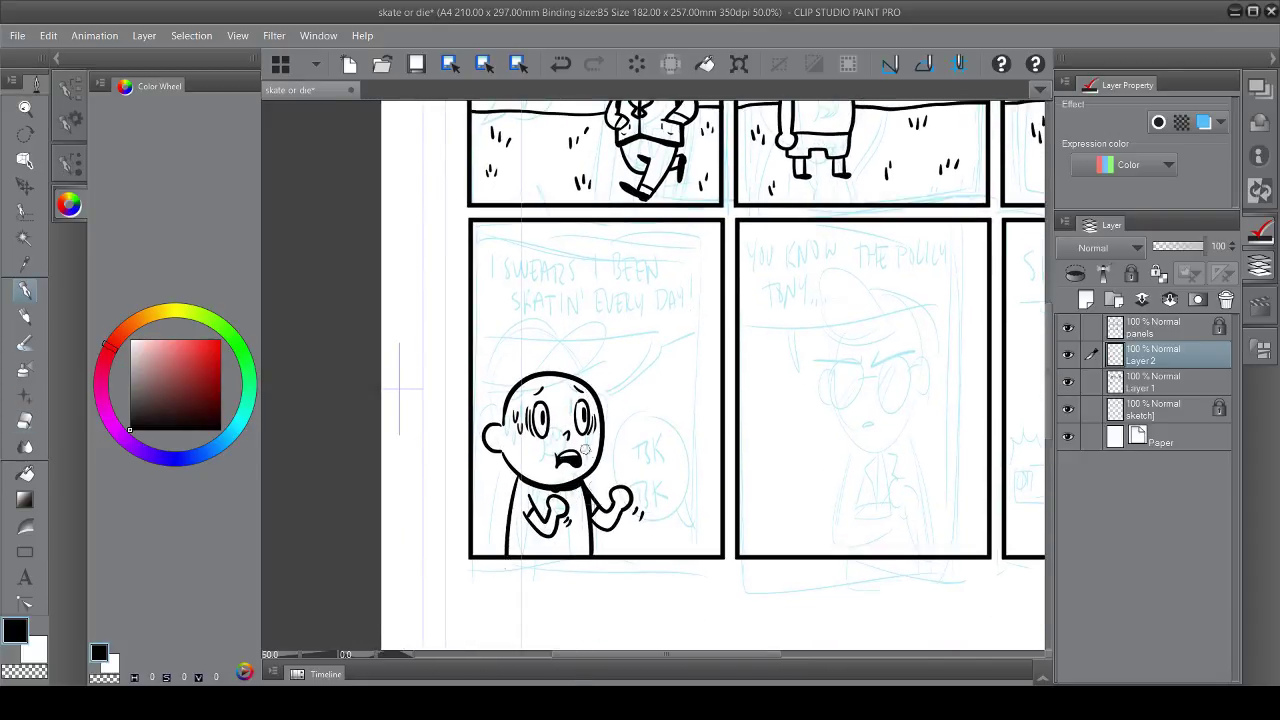
drag(637, 494, 640, 506)
scroll(638, 500, up, 1)
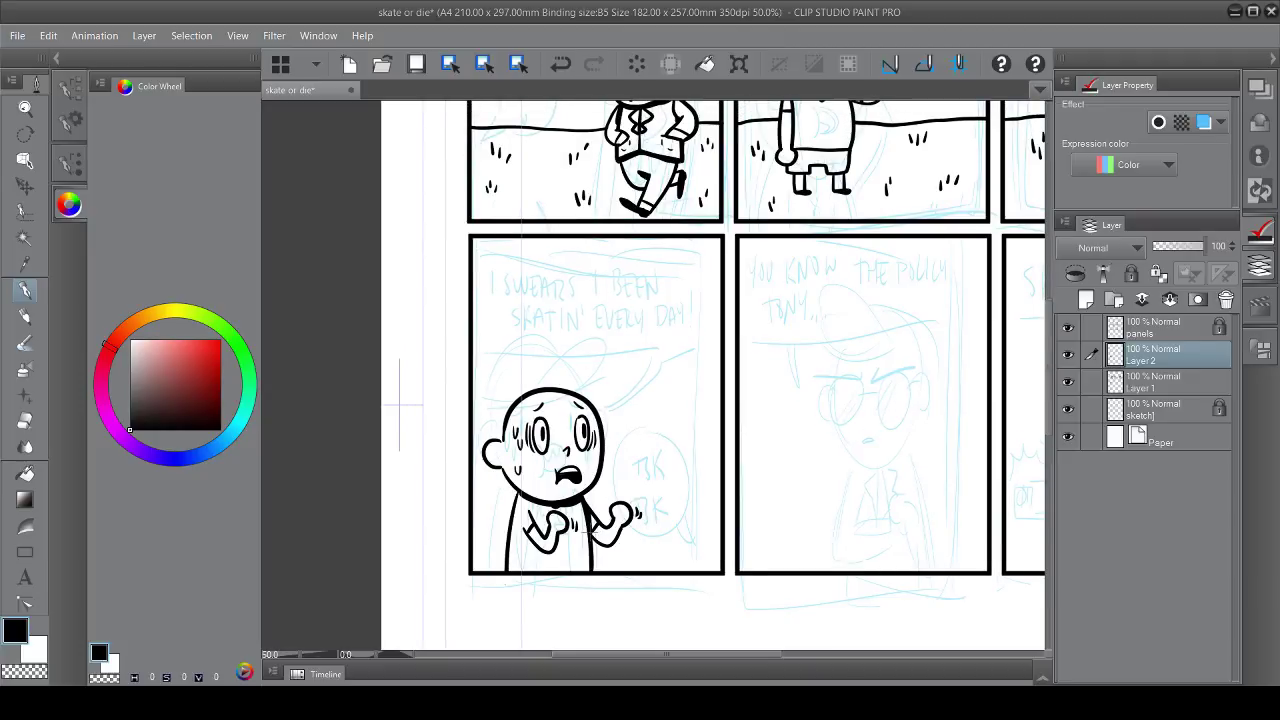
Ink the fifth panel character's face outline with a pointed chin and an ear over the sketch
scroll(620, 332, right, 5)
key(ctrl+z)
scroll(629, 380, up, 1)
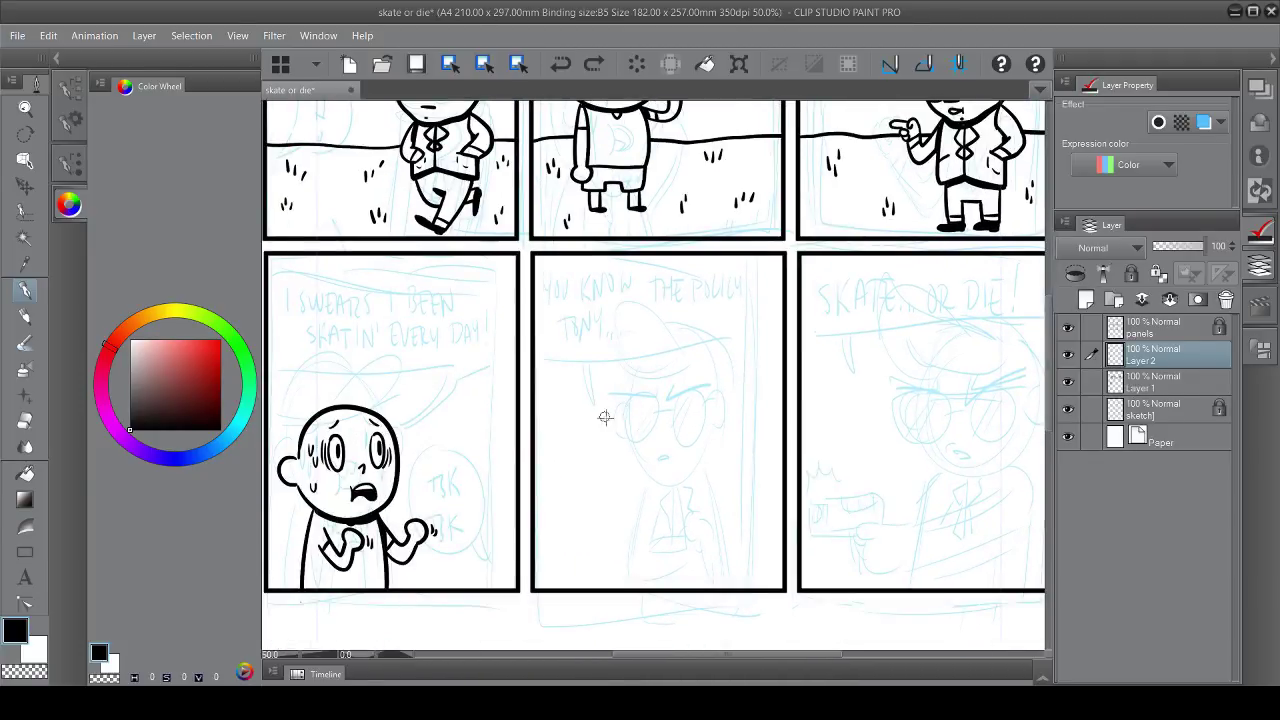
scroll(634, 471, up, 1)
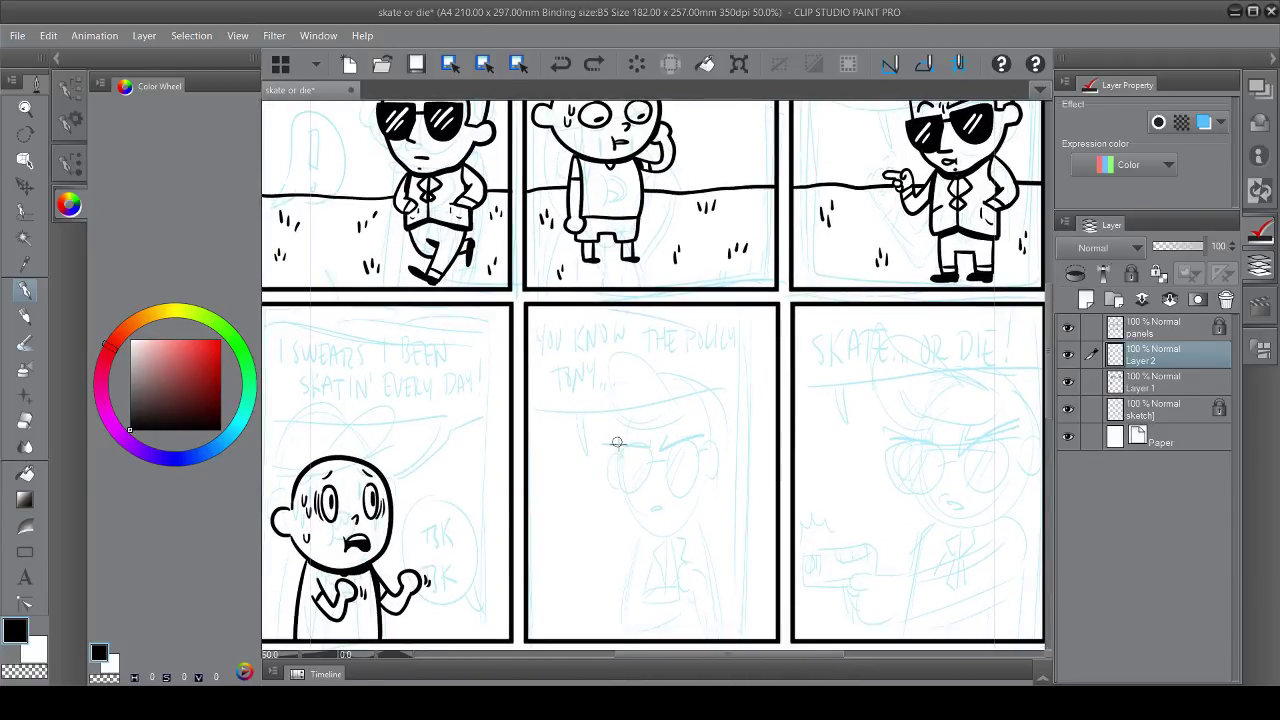
drag(619, 436, 712, 503)
key(ctrl+z)
key(Delete)
drag(622, 430, 722, 505)
key(ctrl+z)
Create a new layer and ink solid black sunglasses and a nose on the fifth panel character's face
key(ctrl+shift+n)
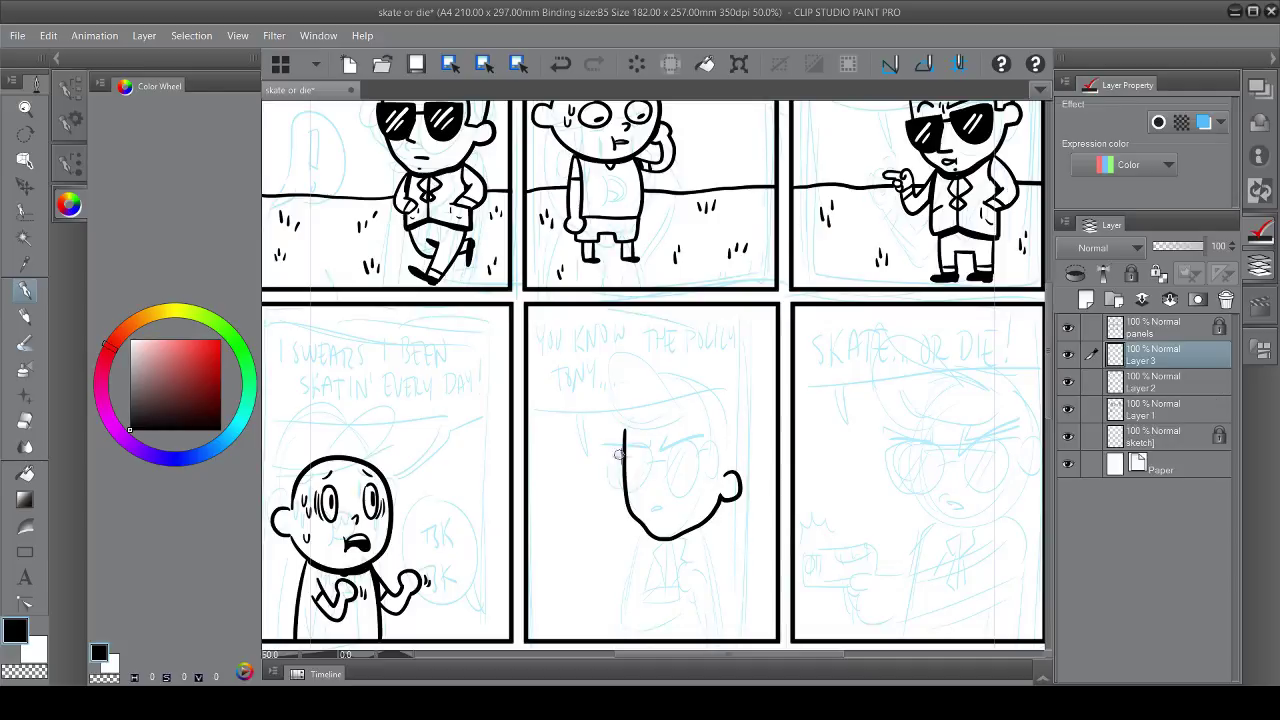
mouse_move(623, 455)
mouse_down()
mouse_move(640, 465)
mouse_move(632, 490)
mouse_move(600, 465)
mouse_move(651, 484)
mouse_move(663, 457)
mouse_move(695, 470)
mouse_move(688, 457)
mouse_move(715, 478)
mouse_up()
key(e)
key(p)
key(e)
key(p)
key(e)
key(p)
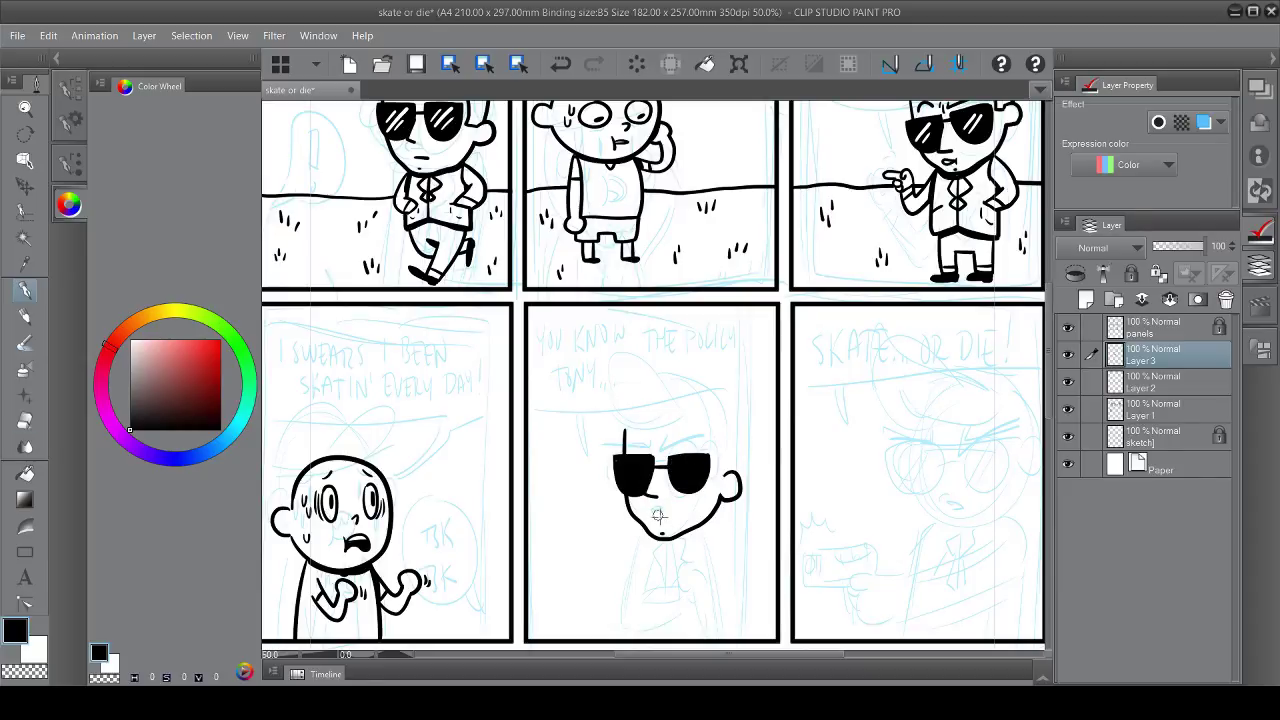
Ink a small open mouth below the fifth panel character's nose
key(ctrl+z)
drag(655, 512, 670, 520)
key(ctrl+z)
drag(570, 338, 578, 376)
drag(585, 340, 600, 372)
drag(605, 336, 605, 366)
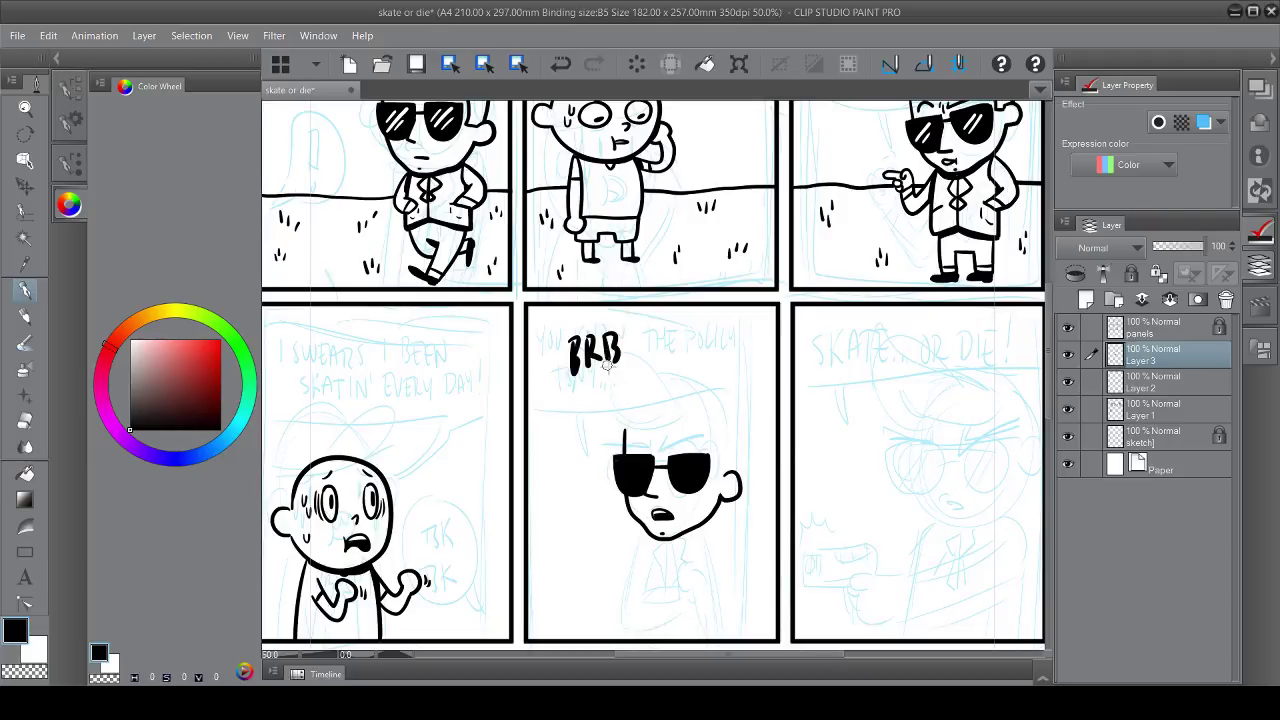
key(ctrl+z)
key(ctrl+z)
key(ctrl+z)
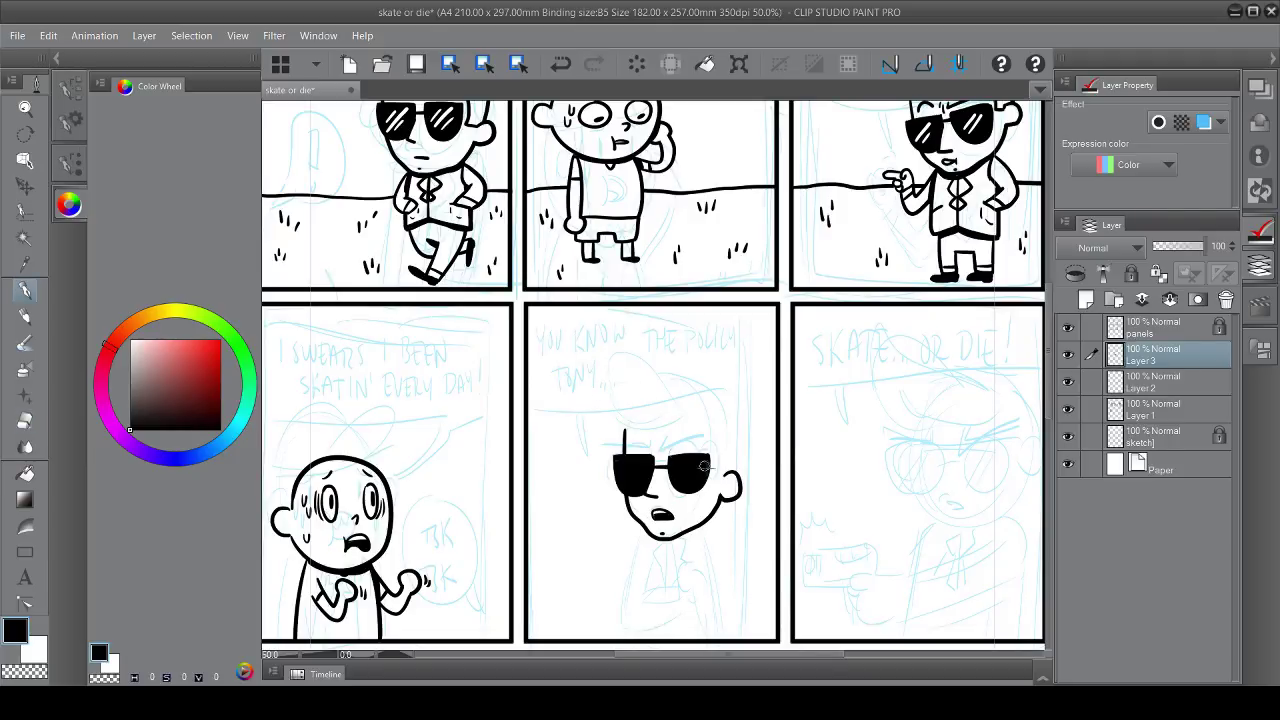
Draw white glare strokes on both lenses of the fifth panel's sunglasses and merge Layer 3 into Layer 2
key(ctrl+z)
key(x)
mouse_move(690, 463)
mouse_down()
mouse_move(690, 490)
mouse_move(620, 488)
mouse_up()
drag(648, 460, 630, 488)
key(x)
drag(714, 430, 708, 484)
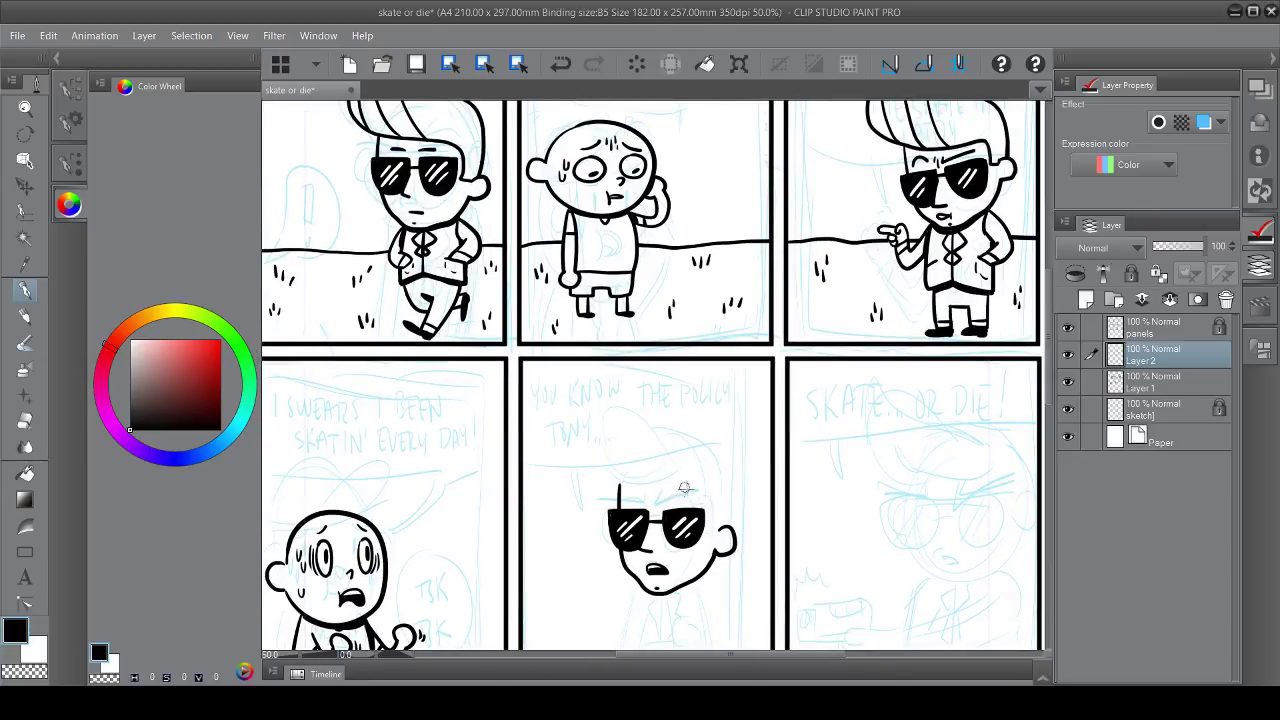
Ink the swept-up pompadour outline and hairline on the fifth panel character's head, cleaning up overlaps with the eraser
drag(622, 495, 728, 500)
key(ctrl+z)
mouse_move(604, 488)
mouse_down()
mouse_move(700, 455)
mouse_move(735, 500)
mouse_up()
key(e)
mouse_move(628, 470)
mouse_down()
mouse_move(612, 452)
mouse_move(585, 498)
mouse_move(605, 450)
mouse_up()
key(p)
key(e)
key(p)
drag(628, 400, 612, 385)
Add curved strands inside the fifth panel character's hair and angry eyebrows with frown lines above the sunglasses
scroll(597, 457, up, 1)
drag(597, 457, 600, 512)
mouse_move(610, 448)
mouse_down()
mouse_move(635, 512)
mouse_move(660, 512)
mouse_move(670, 470)
mouse_move(625, 503)
mouse_up()
key(e)
key(p)
key(ctrl+z)
mouse_move(648, 460)
mouse_down()
mouse_move(680, 510)
mouse_move(647, 402)
mouse_move(642, 428)
mouse_up()
drag(632, 430, 604, 424)
key(ctrl+z)
drag(665, 545, 657, 571)
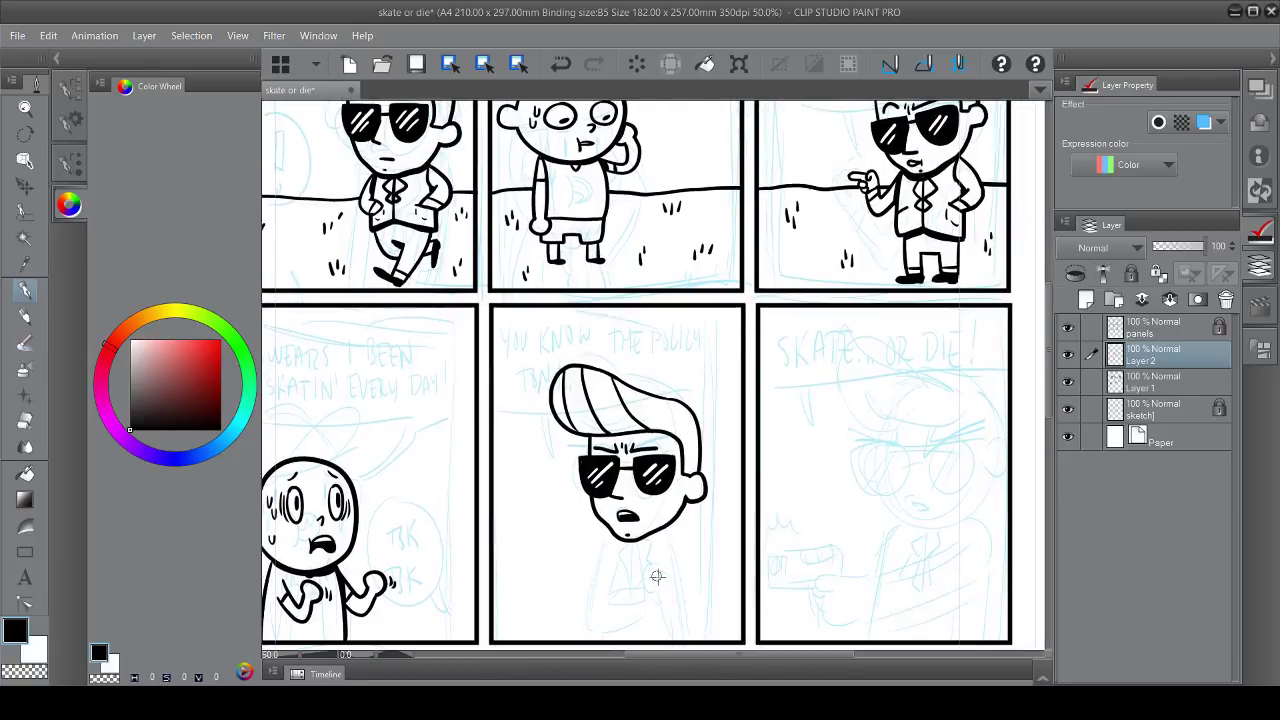
key(ctrl+e)
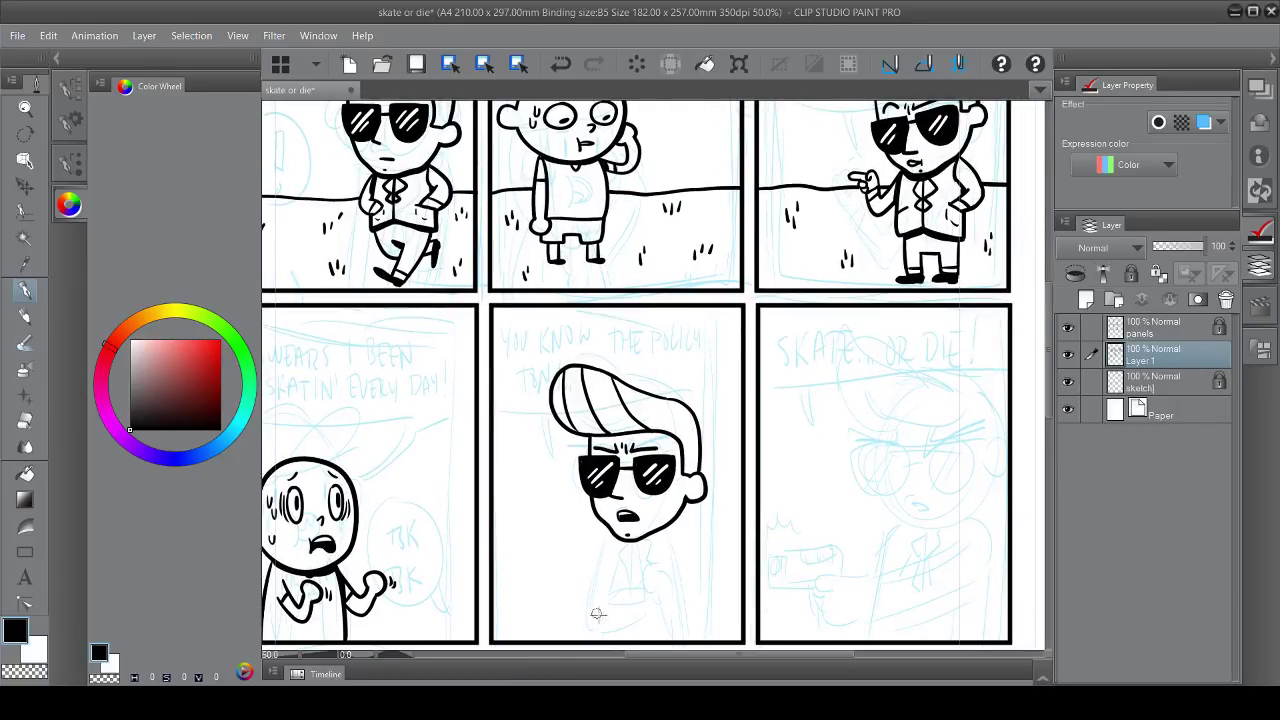
key(ctrl+z)
drag(614, 604, 630, 546)
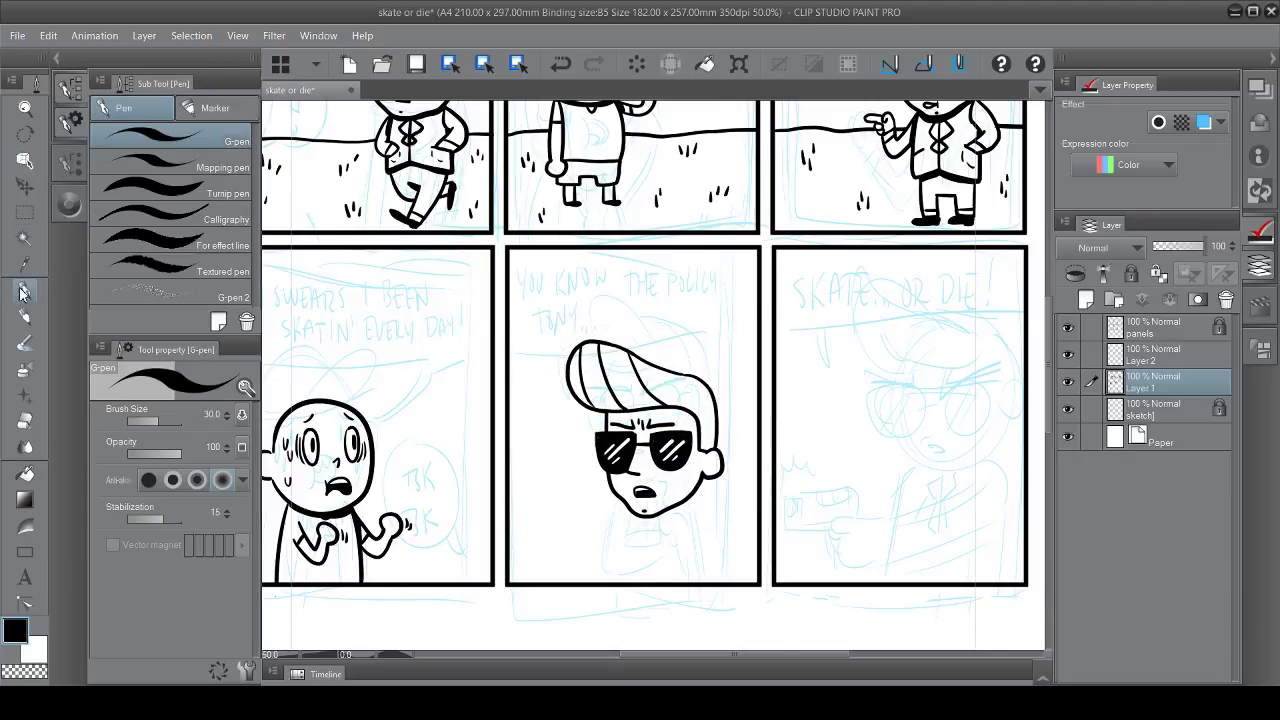
key(ctrl+z)
Ink the fifth panel character's jacket outline and bent arm with the hand gripping the jacket front
key(e)
key(p)
mouse_move(628, 486)
mouse_down()
mouse_move(654, 596)
mouse_move(700, 598)
mouse_up()
mouse_move(690, 506)
mouse_down()
mouse_move(727, 532)
mouse_move(700, 568)
mouse_move(678, 566)
mouse_up()
key(ctrl+z)
key(ctrl+z)
key(ctrl+z)
key(ctrl+z)
key(e)
key(p)
key(e)
key(p)
key(e)
key(p)
Finish the fifth panel character's jacket with a zigzag lapel and front edges, and ink the trouser tops below it
drag(684, 574, 692, 600)
drag(645, 528, 650, 578)
mouse_move(647, 522)
mouse_down()
mouse_move(631, 551)
mouse_move(684, 540)
mouse_move(684, 588)
mouse_move(674, 610)
mouse_move(622, 614)
mouse_up()
key(ctrl+z)
key(e)
key(p)
key(ctrl+z)
key(e)
key(p)
drag(686, 612, 690, 603)
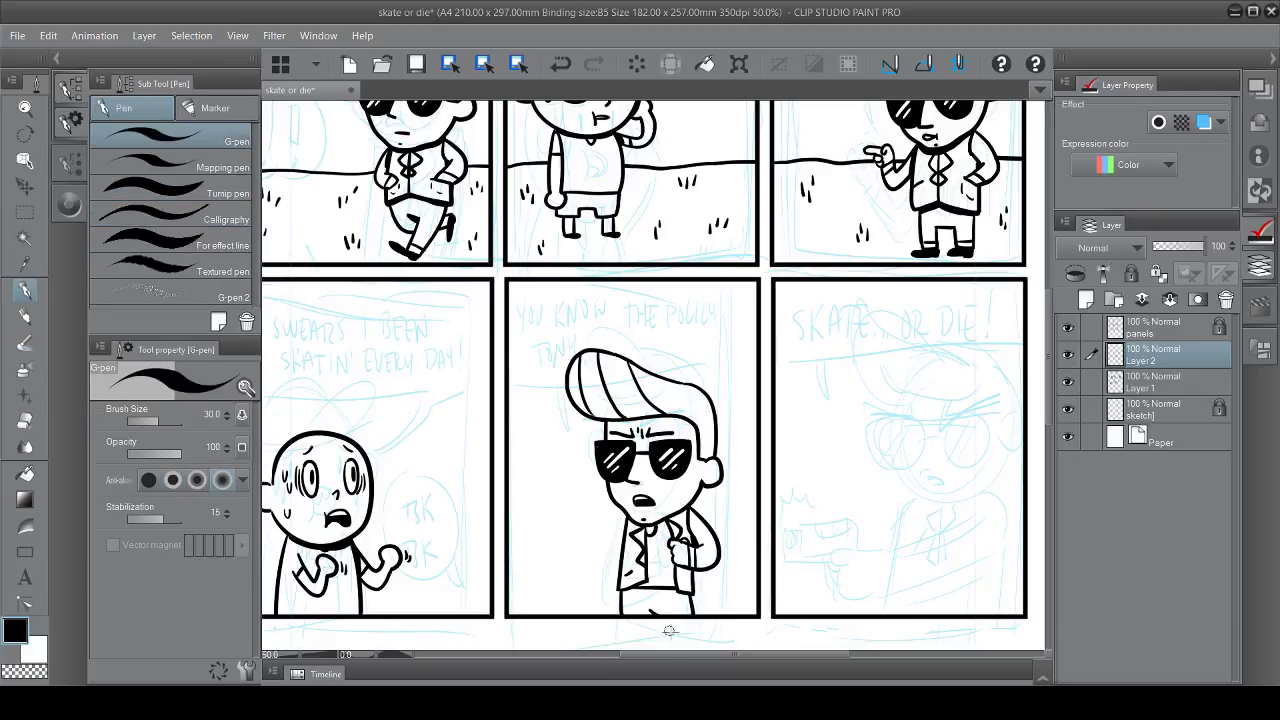
On a new layer, ink the fifth panel character's remaining arm folded across the front of the jacket, refining its outline
key(ctrl+z)
click(1086, 299)
drag(630, 512, 632, 575)
key(ctrl+z)
key(ctrl+z)
drag(622, 515, 620, 572)
mouse_move(650, 535)
mouse_down()
mouse_move(670, 552)
mouse_move(670, 575)
mouse_move(682, 560)
mouse_move(640, 562)
mouse_move(654, 572)
mouse_up()
key(ctrl+z)
Clean up the folded arms, merge the inked layers down into Layer 1, and save the file
key(e)
key(p)
click(1170, 299)
click(1170, 299)
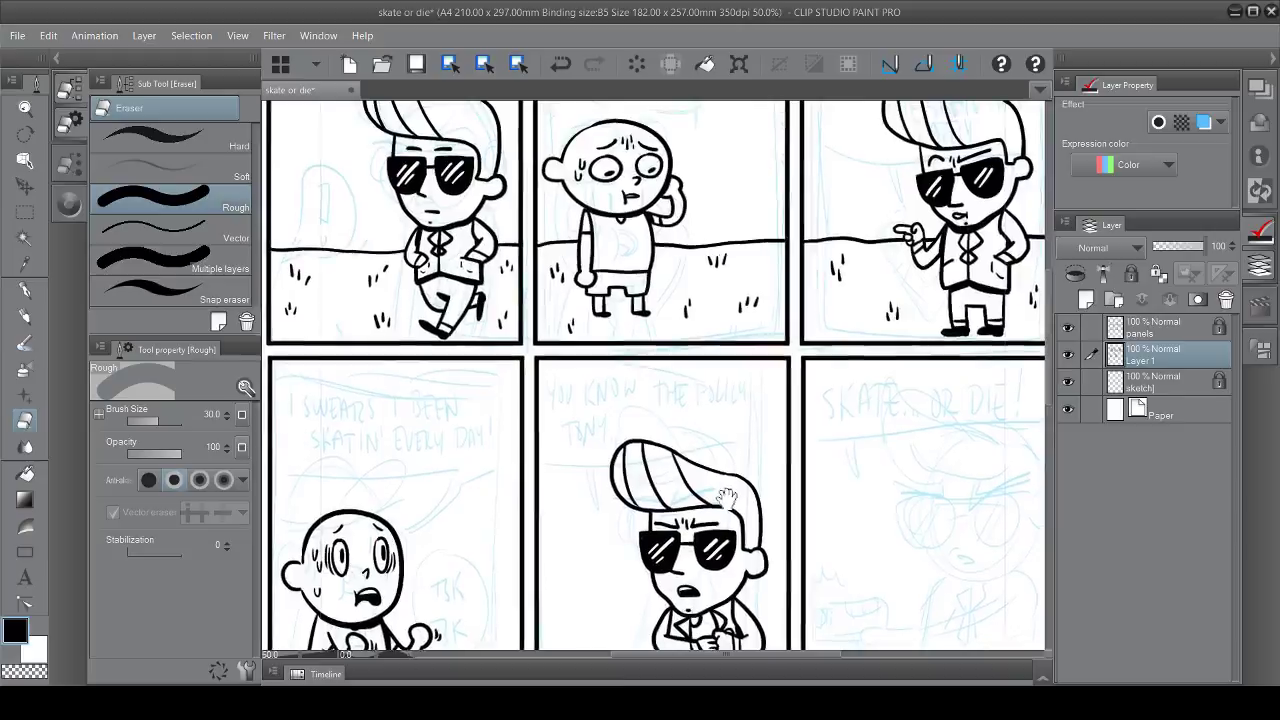
drag(657, 534, 710, 526)
scroll(682, 520, down, 3)
scroll(598, 434, up, 3)
key(ctrl+s)
scroll(598, 434, down, 3)
scroll(780, 451, up, 3)
On a new layer, ink the sixth panel character's face side, jaw and ear, redrawing the face side slightly further inward
key(ctrl+shift+n)
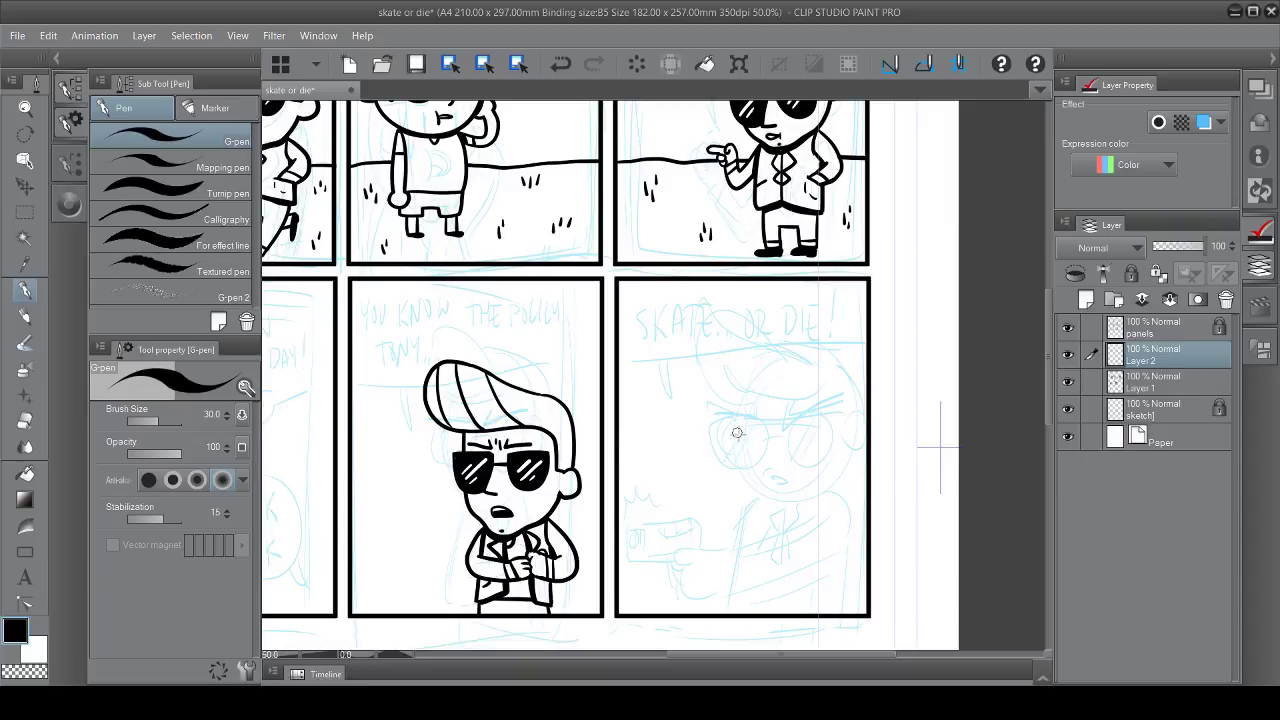
drag(737, 432, 766, 360)
key(ctrl+z)
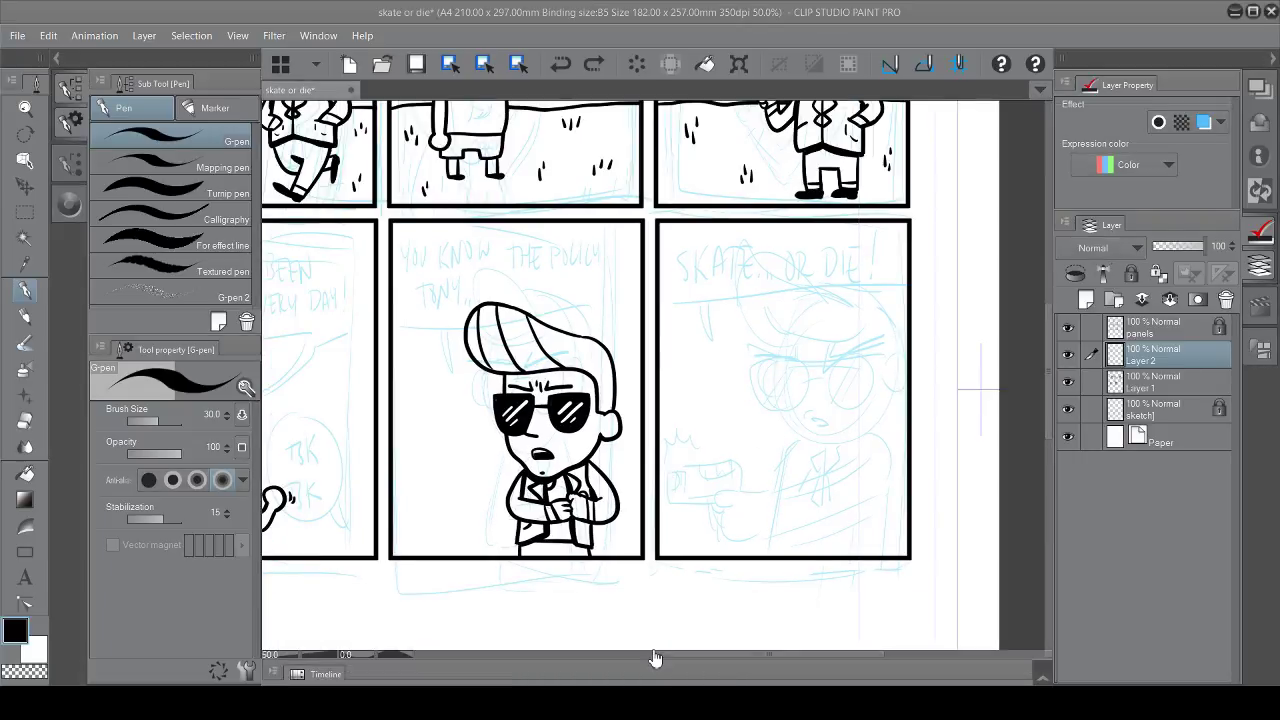
mouse_move(766, 340)
mouse_down()
mouse_move(872, 420)
mouse_move(840, 424)
mouse_move(850, 403)
mouse_up()
key(e)
key(p)
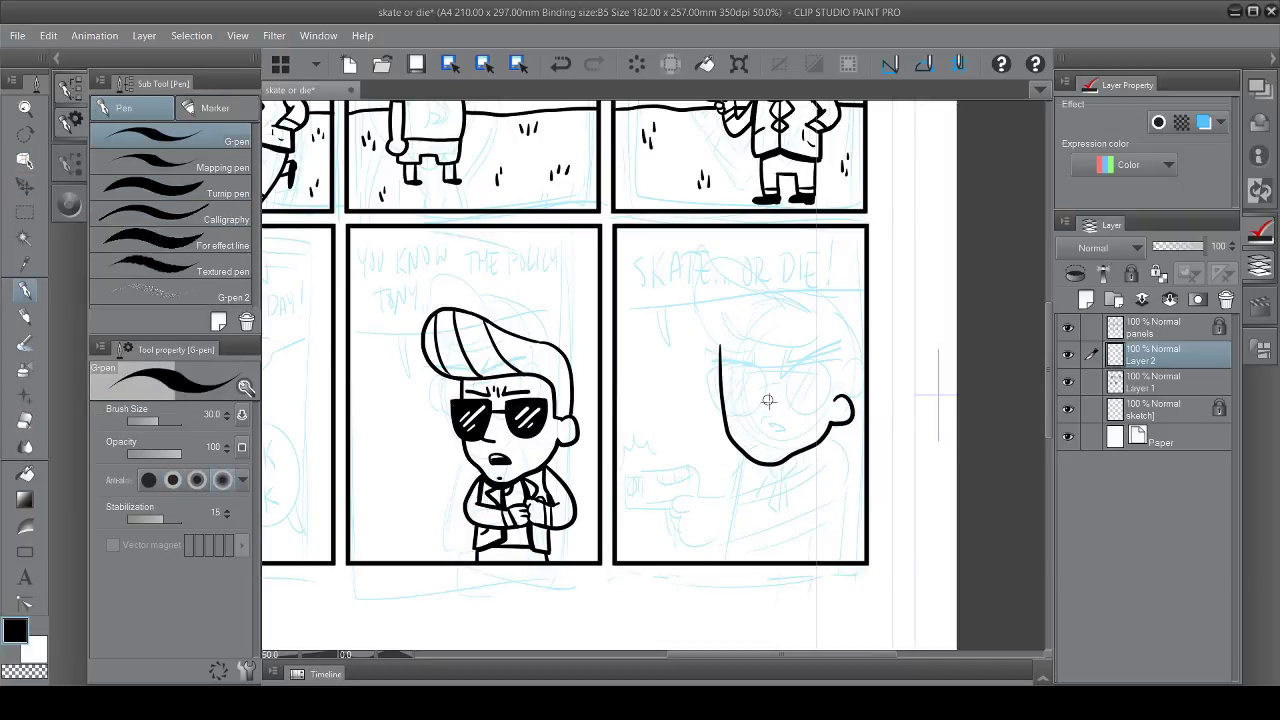
key(ctrl+z)
drag(728, 346, 764, 438)
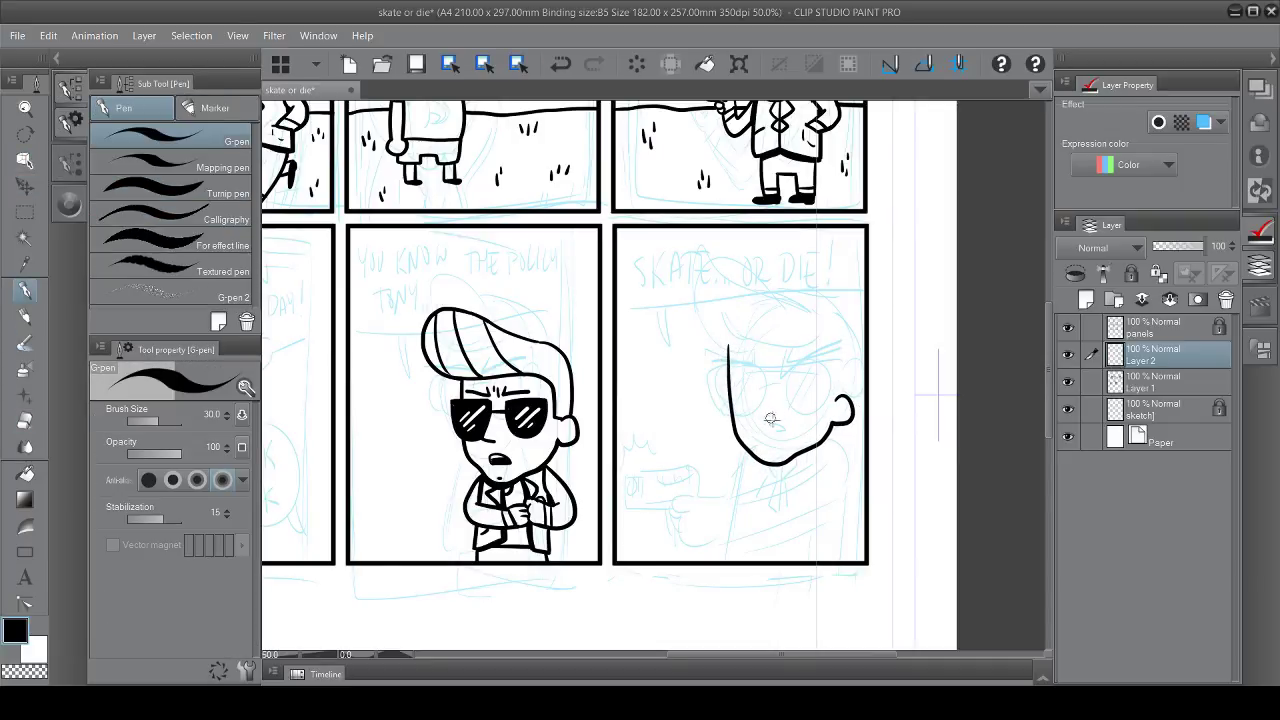
scroll(773, 420, down, 2)
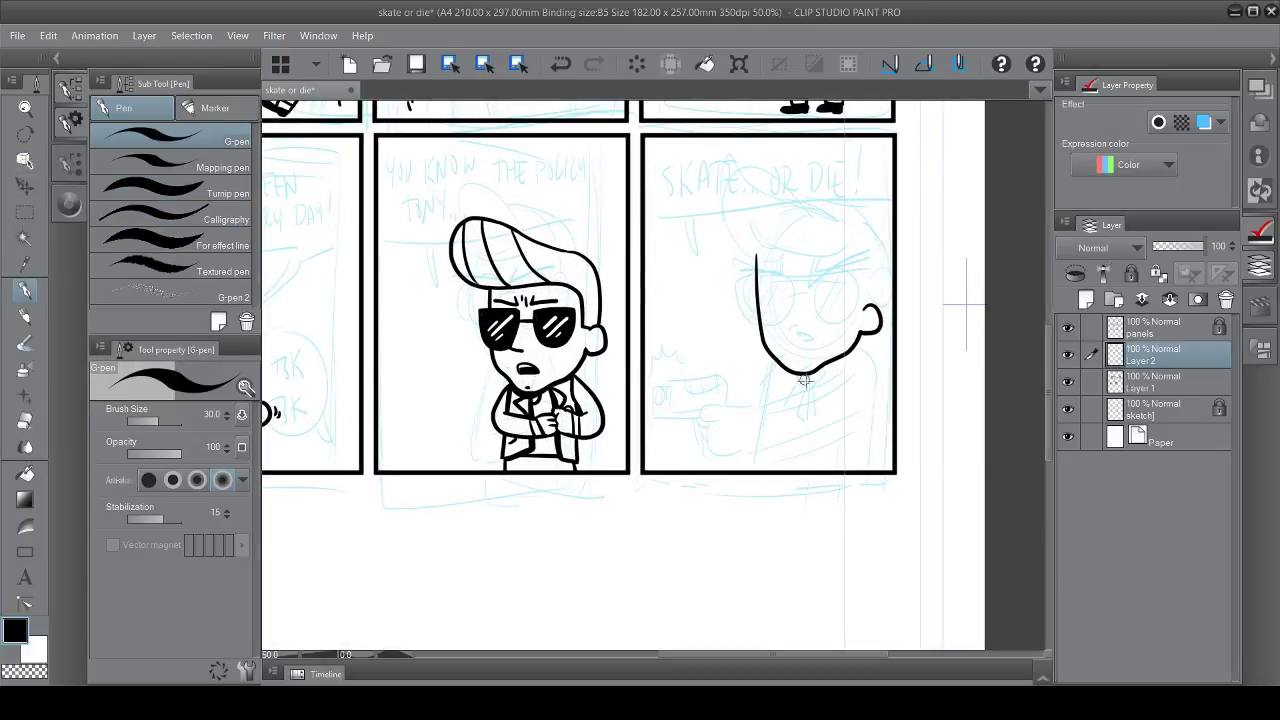
key(ctrl+z)
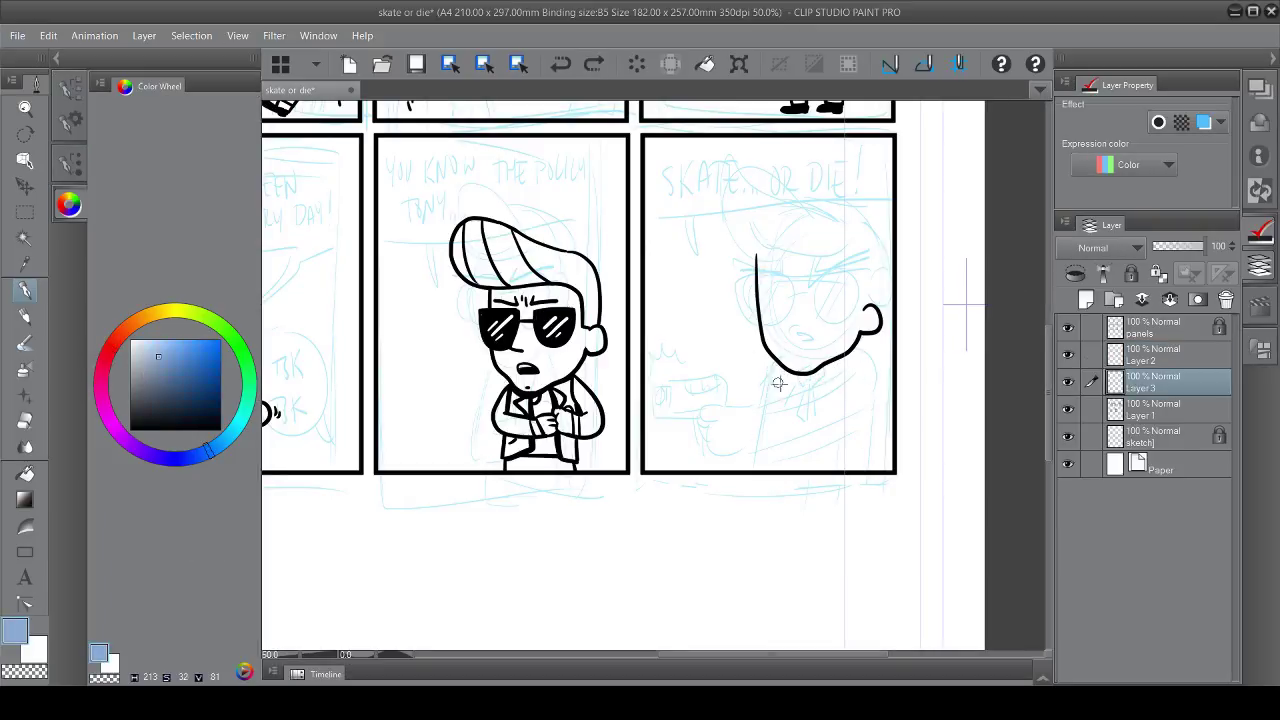
Rough out the sixth panel character's torso and outstretched arm with a pistol in muted blue on a separate layer
drag(768, 366, 772, 458)
drag(855, 354, 868, 470)
mouse_move(768, 368)
mouse_down()
mouse_move(718, 412)
mouse_move(764, 378)
mouse_up()
key(ctrl+z)
mouse_move(852, 363)
mouse_down()
mouse_move(740, 398)
mouse_move(856, 396)
mouse_up()
mouse_move(675, 388)
mouse_down()
mouse_move(702, 412)
mouse_move(744, 410)
mouse_move(717, 405)
mouse_up()
key(ctrl+z)
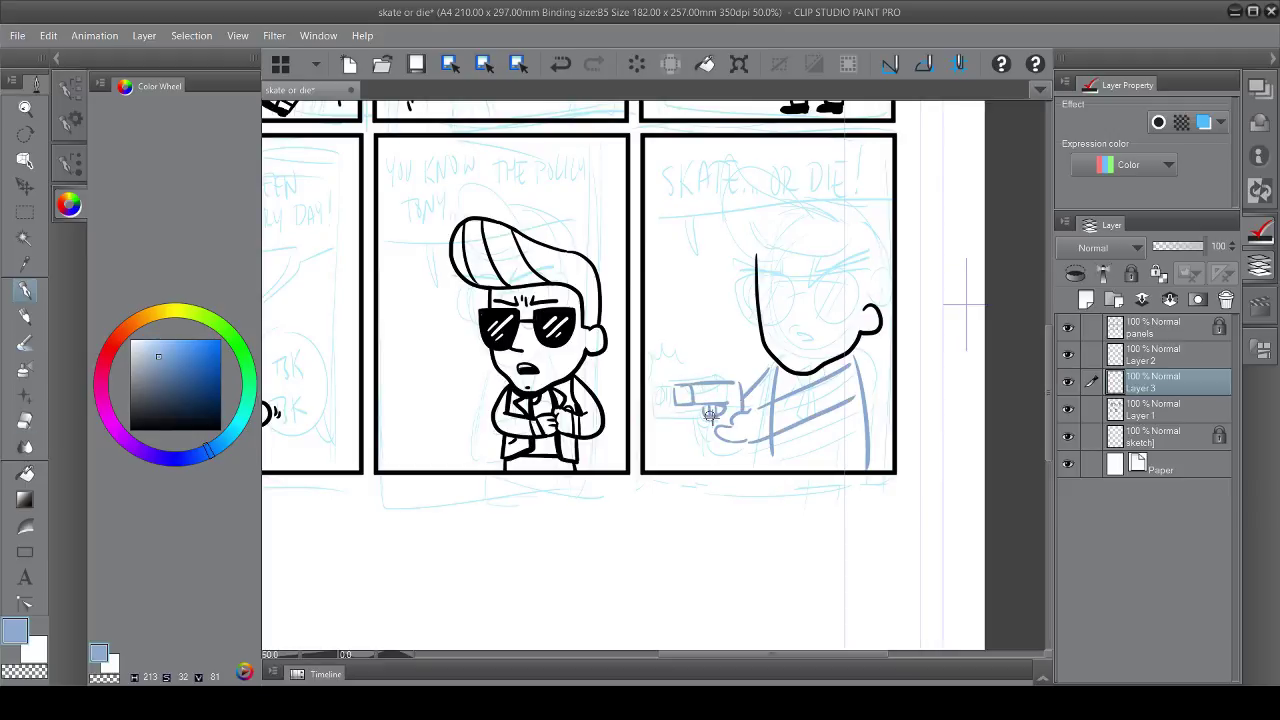
Rework the blue rough of the gun hand and arm, and add the jacket's front edges and zigzag lapels
key(ctrl+z)
mouse_move(738, 400)
mouse_down()
mouse_move(721, 430)
mouse_move(743, 400)
mouse_move(715, 410)
mouse_move(772, 378)
mouse_move(784, 354)
mouse_move(786, 458)
mouse_move(758, 464)
mouse_up()
key(ctrl+z)
key(ctrl+z)
key(ctrl+z)
key(ctrl+z)
key(e)
key(p)
key(k)
key(p)
mouse_move(794, 382)
mouse_down()
mouse_move(806, 398)
mouse_move(826, 384)
mouse_up()
drag(820, 378, 816, 440)
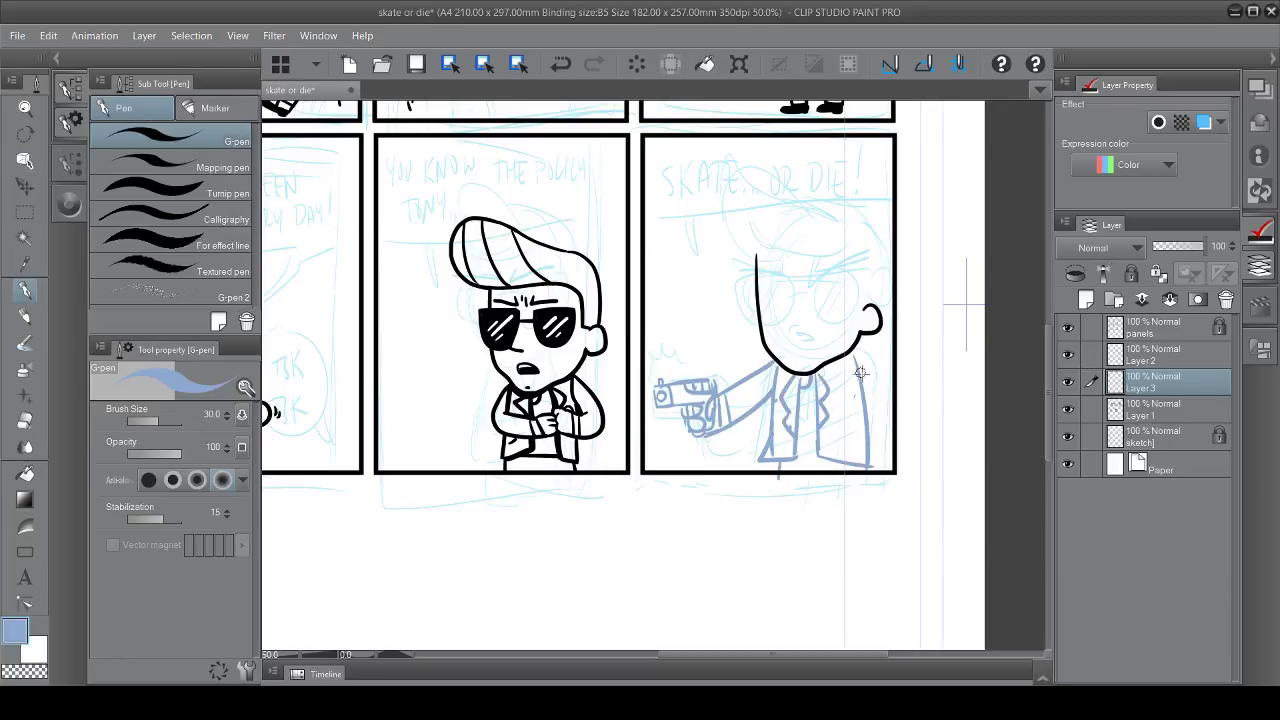
Rough out the hanging arm and hand in the sixth panel, and move the sketched gun hand closer to the body
key(ctrl+z)
mouse_move(845, 350)
mouse_down()
mouse_move(892, 432)
mouse_move(890, 466)
mouse_move(850, 462)
mouse_up()
key(ctrl+t)
key(m)
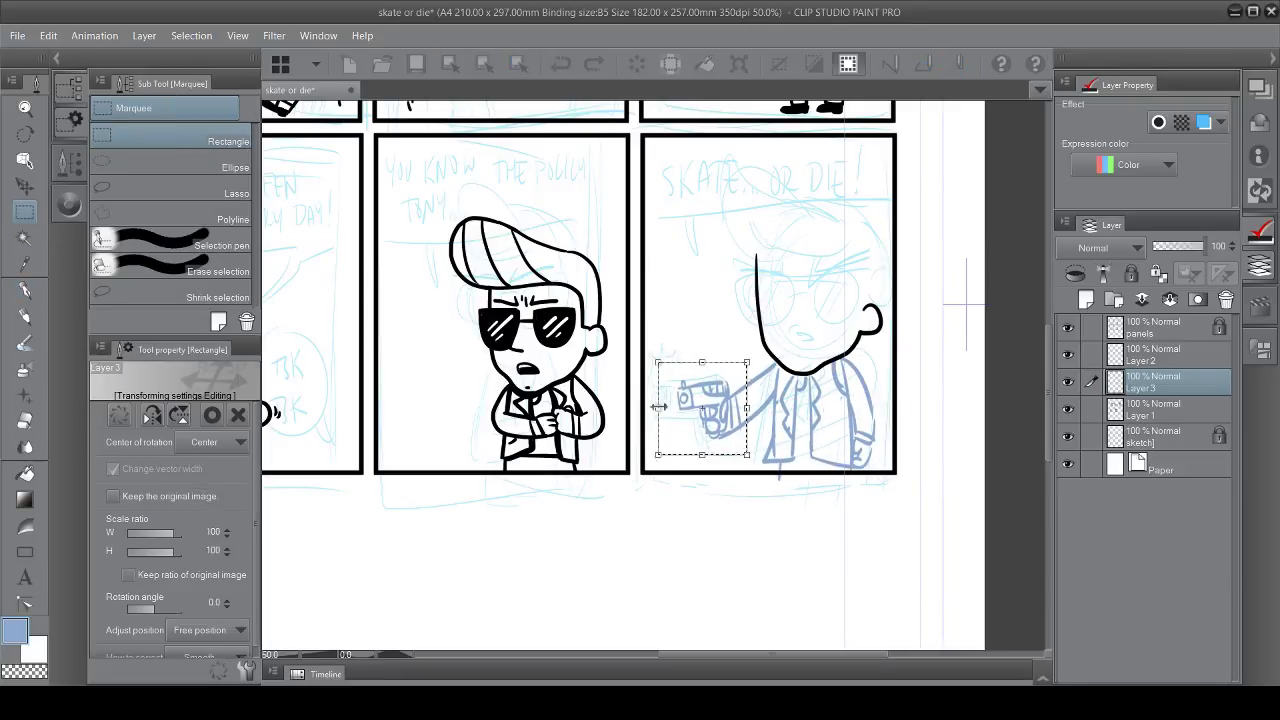
key(Return)
Add a new inking layer on top, reduce the blue rough on Layer 3 to 54% opacity, and lock it
key(alt+])
key(p)
key(ctrl+shift+n)
mouse_move(784, 370)
mouse_down()
mouse_move(770, 452)
mouse_move(795, 443)
mouse_up()
key(ctrl+z)
key(ctrl+z)
key(alt+[)
key(alt+[)
click(1185, 245)
drag(1185, 245, 1176, 245)
click(1130, 273)
key(alt+])
Ink the sixth panel character's open jacket with zigzag lapels, trouser tops, and hanging arm with its hand
mouse_move(755, 360)
mouse_down()
mouse_move(760, 550)
mouse_move(772, 400)
mouse_move(870, 492)
mouse_up()
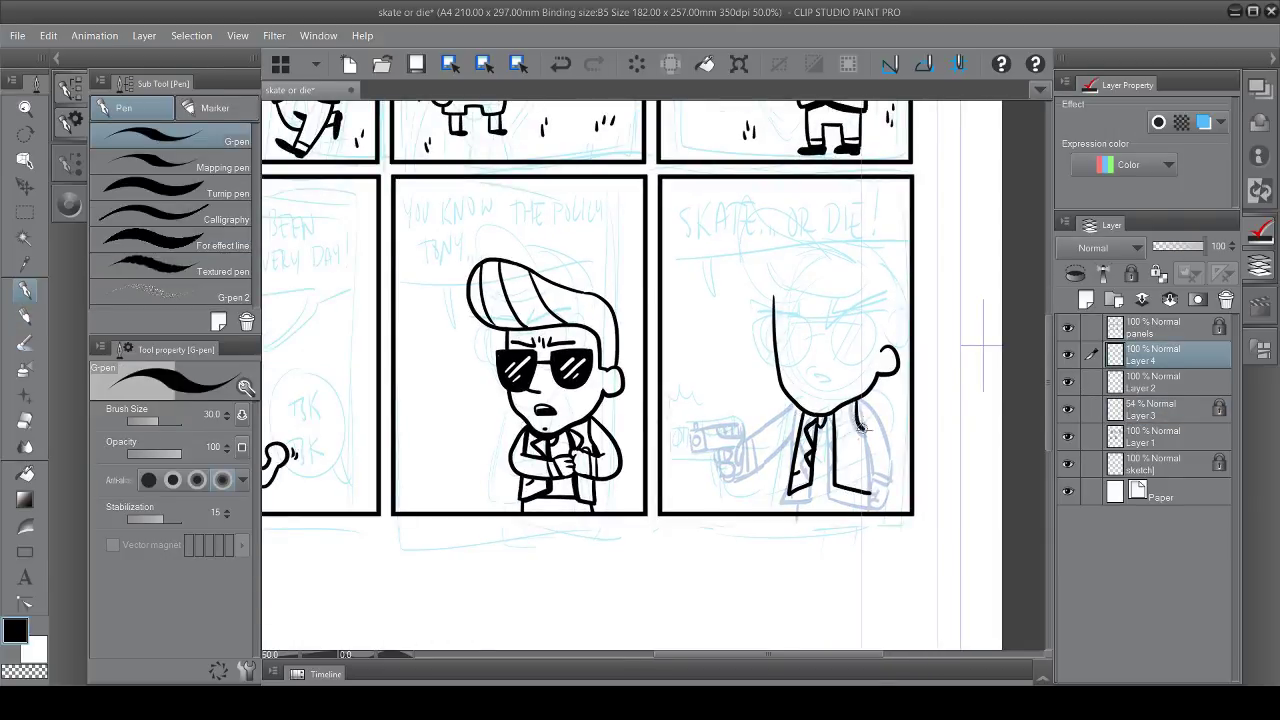
mouse_move(862, 406)
mouse_down()
mouse_move(878, 480)
mouse_move(896, 474)
mouse_move(884, 477)
mouse_up()
key(ctrl+z)
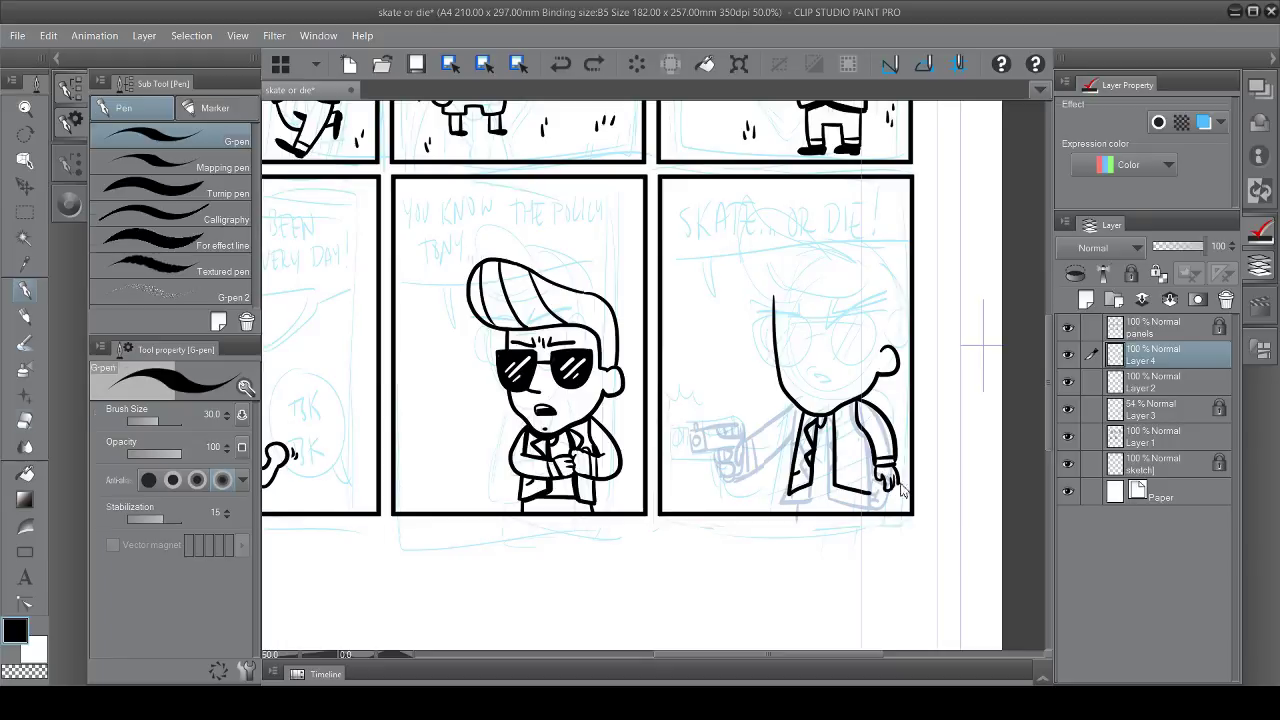
drag(898, 470, 893, 486)
key(ctrl+z)
key(ctrl+y)
key(ctrl+z)
drag(834, 415, 850, 470)
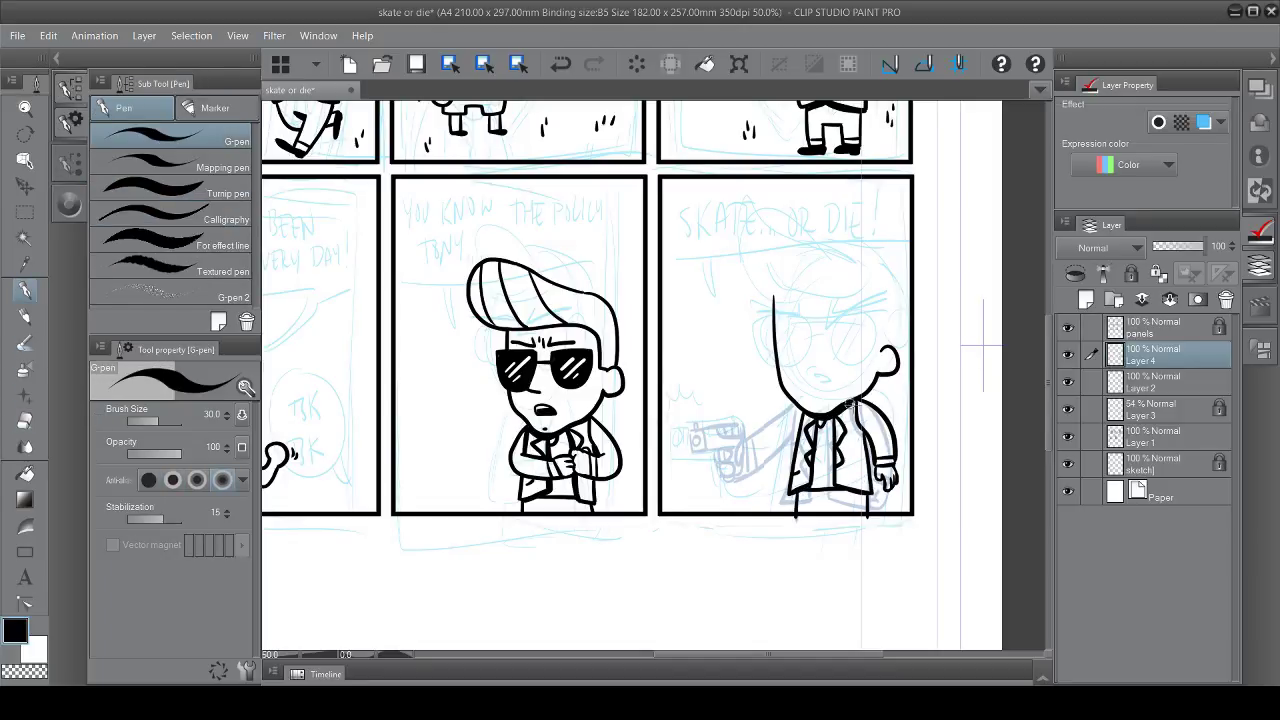
Ink the sixth panel character's outstretched arm, cuff and hand gripping the pistol
mouse_move(796, 418)
mouse_down()
mouse_move(752, 440)
mouse_move(748, 468)
mouse_up()
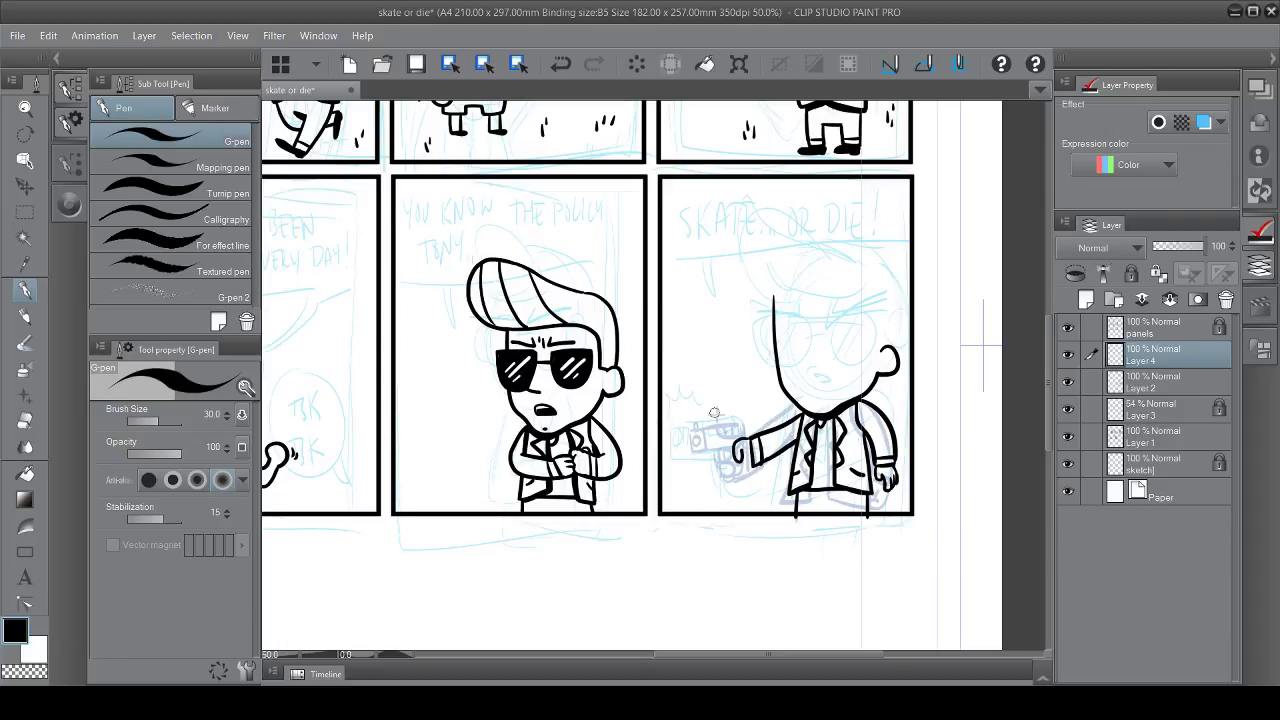
drag(697, 441, 741, 455)
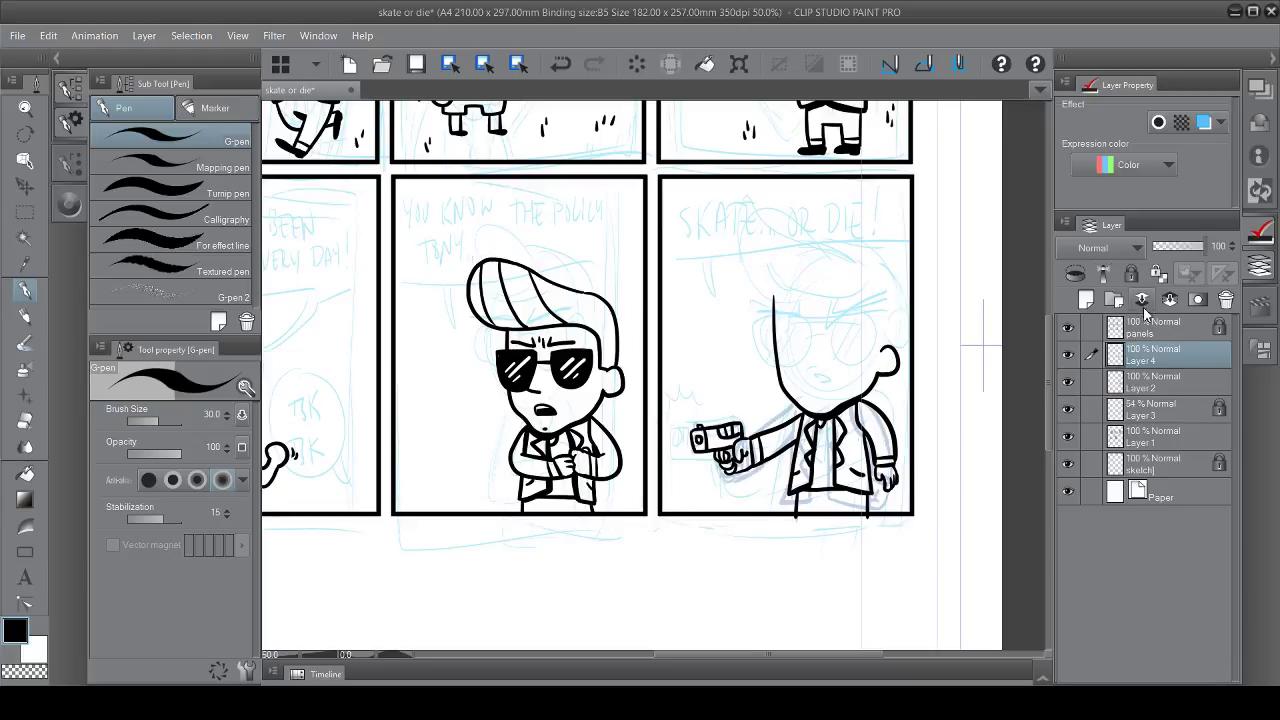
key(ctrl+z)
key(ctrl+z)
Ink black sunglasses with white diagonal glare lines on the sixth panel character's face
mouse_move(772, 330)
mouse_down()
mouse_move(812, 334)
mouse_move(785, 372)
mouse_move(810, 370)
mouse_move(808, 350)
mouse_move(806, 372)
mouse_move(868, 345)
mouse_move(843, 361)
mouse_move(796, 338)
mouse_move(862, 336)
mouse_up()
key(ctrl+z)
key(ctrl+z)
key(x)
key(x)
Draw the sixth panel character's snarling open mouth, redoing its shape below the nose
drag(806, 385, 842, 390)
key(ctrl+z)
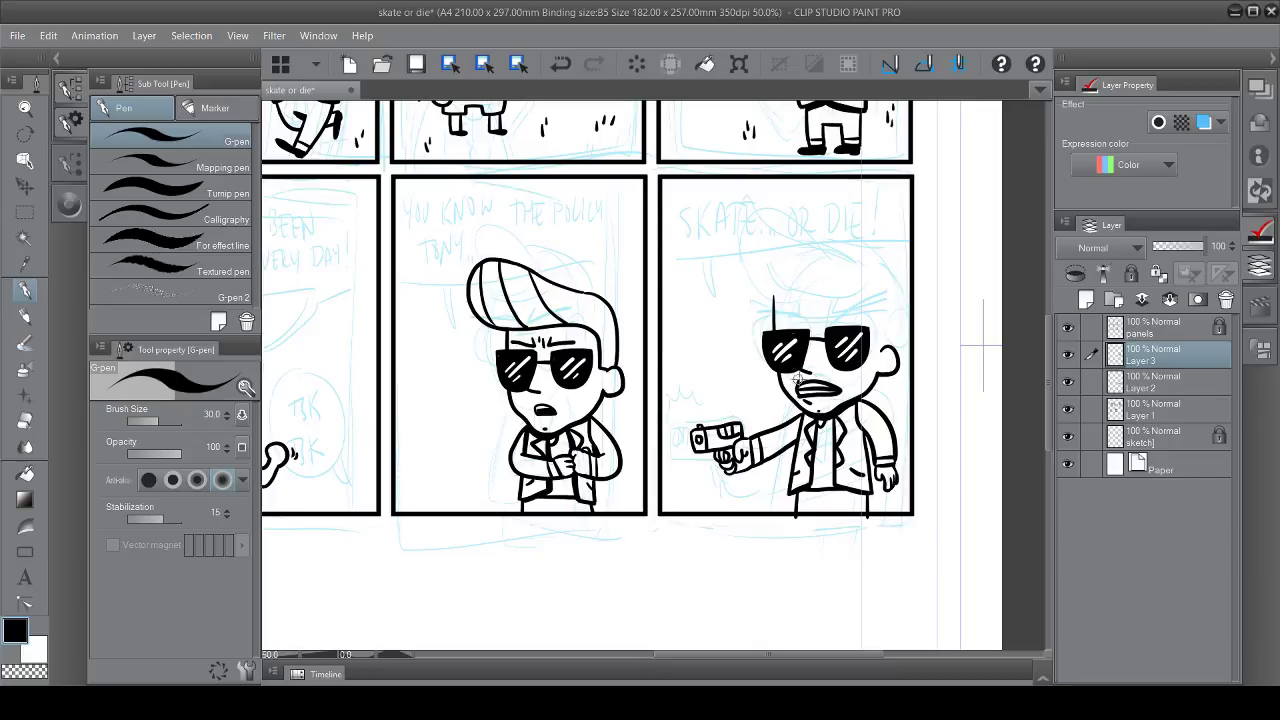
key(ctrl+z)
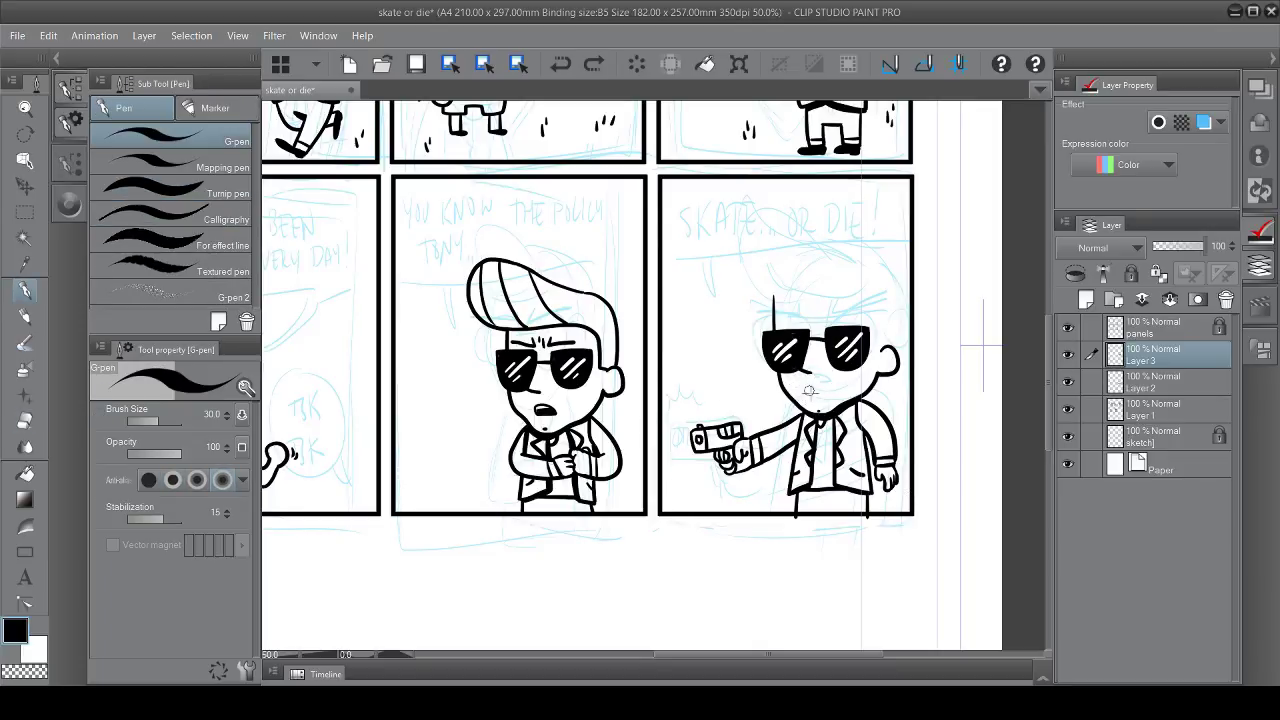
drag(805, 397, 805, 393)
key(ctrl+z)
Ink the swept-up pompadour outline and hairline on the sixth panel character's head
drag(775, 302, 748, 374)
key(ctrl+z)
key(ctrl+z)
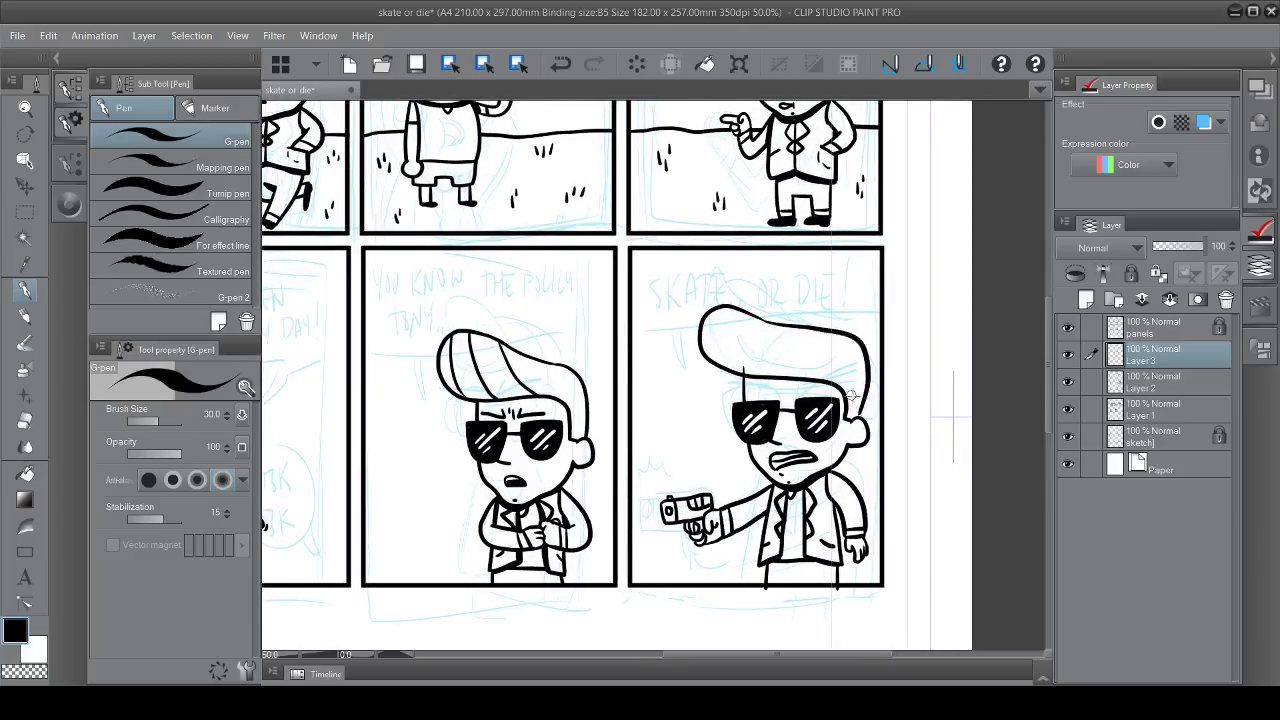
key(ctrl+z)
Add hair strands, angry eyebrows and frown lines to the sixth panel character, and merge the drawing into Layer 2
mouse_move(765, 315)
mouse_down()
mouse_move(720, 330)
mouse_move(860, 430)
mouse_move(865, 415)
mouse_move(715, 365)
mouse_move(765, 385)
mouse_up()
key(ctrl+z)
key(e)
key(p)
key(ctrl+e)
key(ctrl+z)
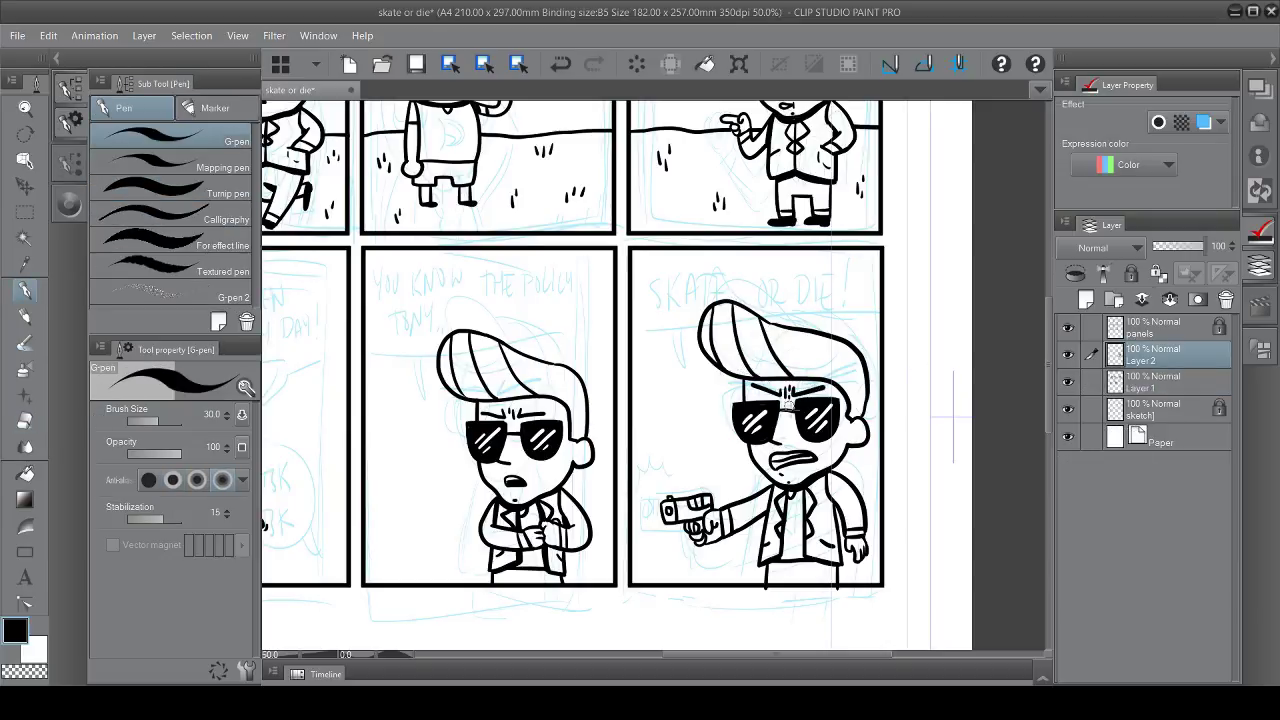
Erase the trouser lines that overshoot the sixth panel's bottom border
scroll(749, 522, down, 2)
key(e)
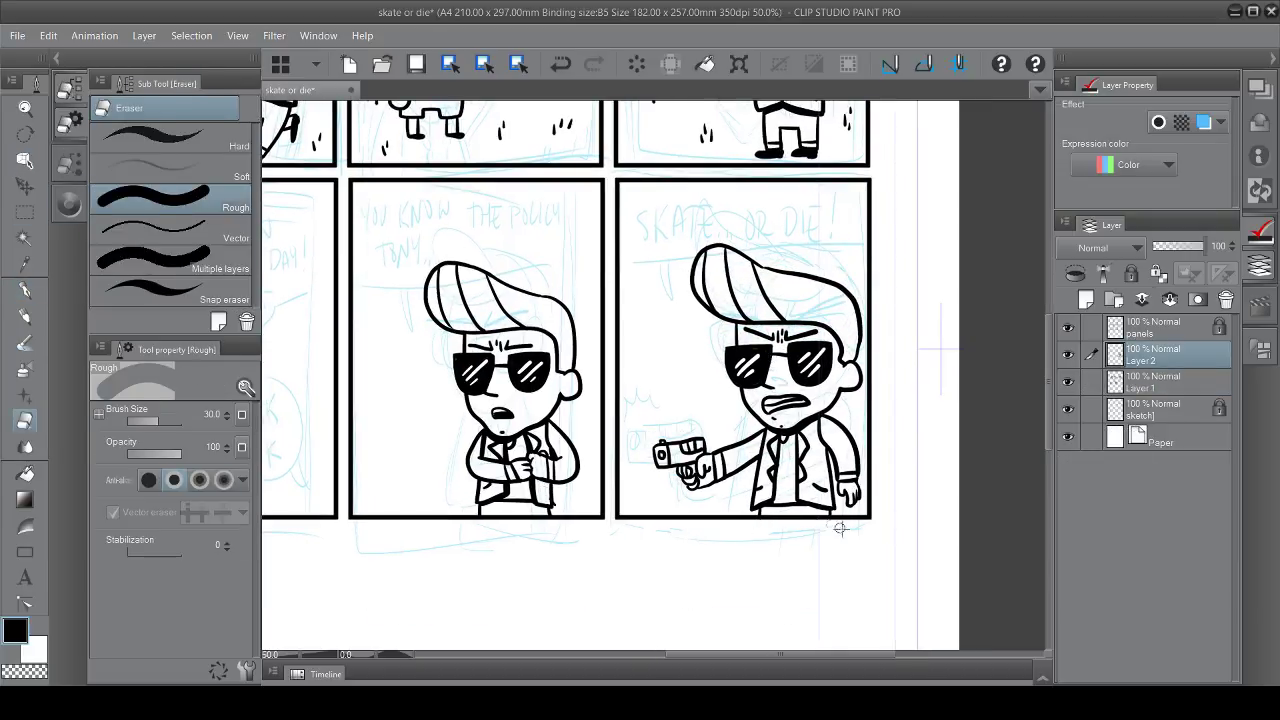
key(p)
mouse_move(430, 391)
mouse_down()
mouse_move(489, 467)
mouse_move(477, 469)
mouse_up()
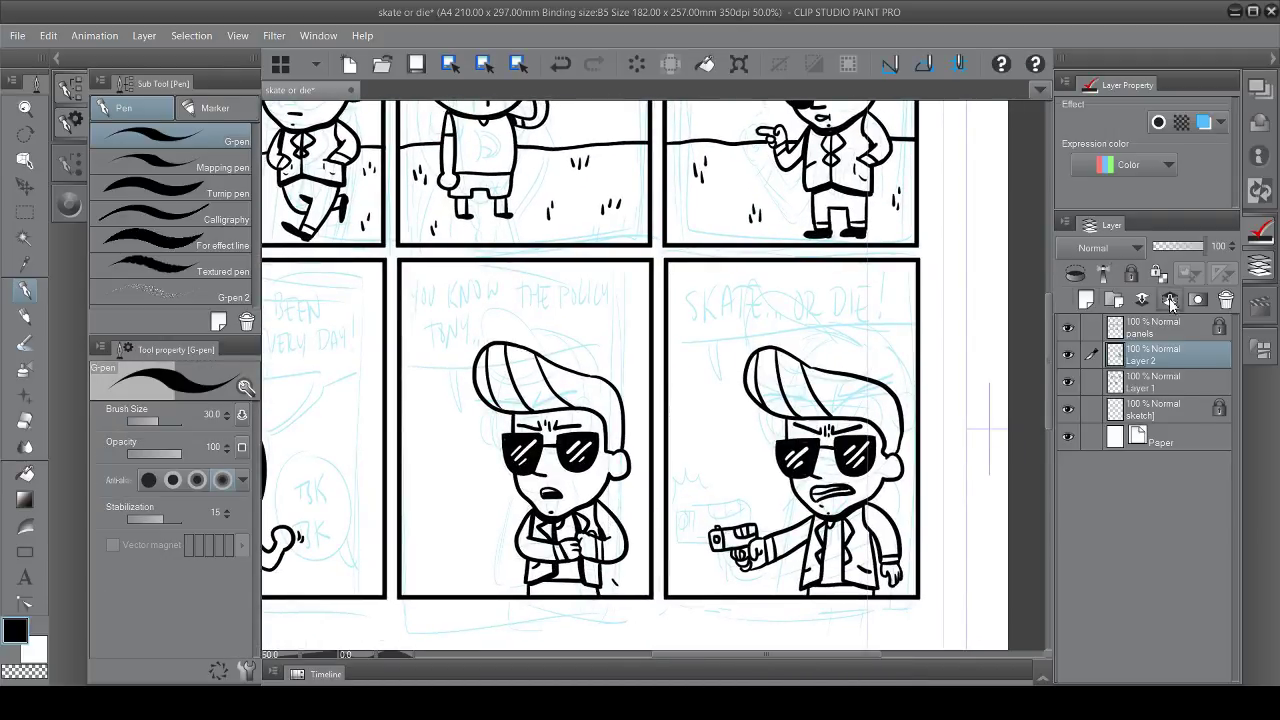
Ink a jagged muzzle burst at the sixth panel's pistol on a separate layer for speed lines
drag(727, 514, 680, 522)
key(e)
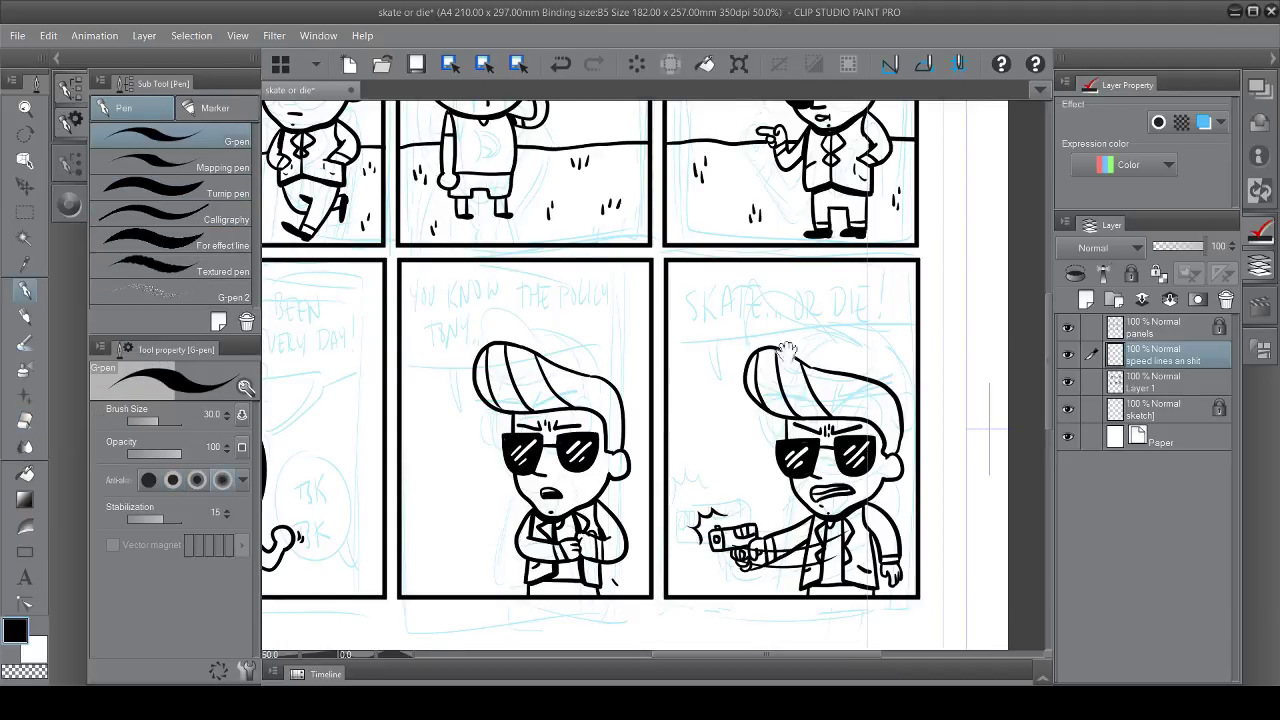
ctrl+click(740, 576)
mouse_move(600, 588)
mouse_down()
mouse_move(740, 576)
mouse_move(505, 577)
mouse_up()
key(p)
On a new layer, ink the horizon line and grass tufts behind the sixth panel character, erasing where they cross the figure
key(ctrl+shift+n)
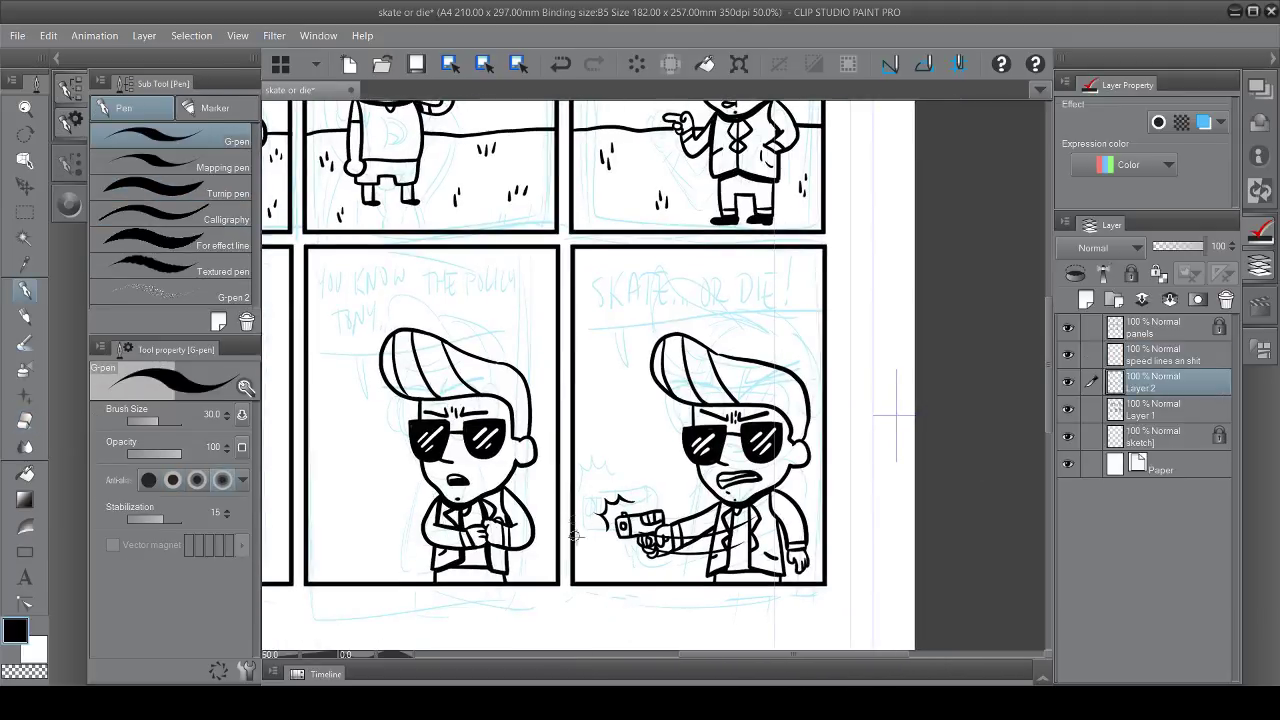
drag(667, 512, 575, 514)
drag(844, 504, 574, 506)
key(e)
drag(792, 504, 752, 504)
key(p)
drag(655, 564, 662, 576)
drag(610, 566, 744, 558)
Ink the fifth panel's horizon line and grass tufts, erasing the part that crosses the character
drag(690, 490, 440, 490)
key(e)
drag(584, 494, 656, 494)
key(p)
Try to reposition the fourth panel's character on Layer 1 using a rectangular selection, and clear the selection
scroll(497, 553, left, 5)
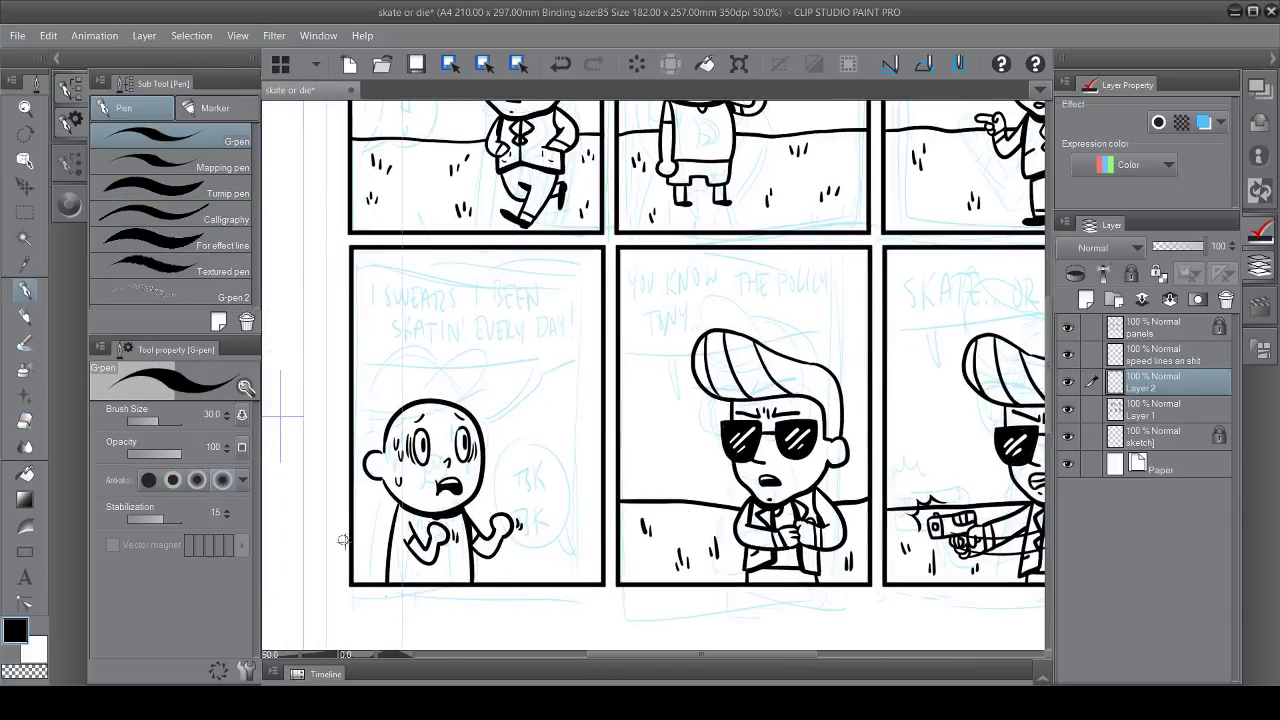
scroll(375, 545, left, 1)
key(alt+[)
key(m)
scroll(434, 540, up, 4)
drag(345, 530, 557, 648)
drag(434, 540, 424, 365)
key(ctrl+d)
Ink the horizon line and grass tufts behind the fourth panel's bald character on Layer 2
key(p)
key(alt+])
mouse_move(608, 512)
mouse_down()
mouse_move(514, 520)
mouse_move(522, 500)
mouse_move(560, 538)
mouse_up()
key(ctrl+z)
key(e)
key(alt+[)
key(p)
key(alt+])
drag(590, 518, 590, 537)
Clear the horizon line around the sixth panel's muzzle burst and add motion lines around the first panel's walking character
scroll(500, 541, right, 3)
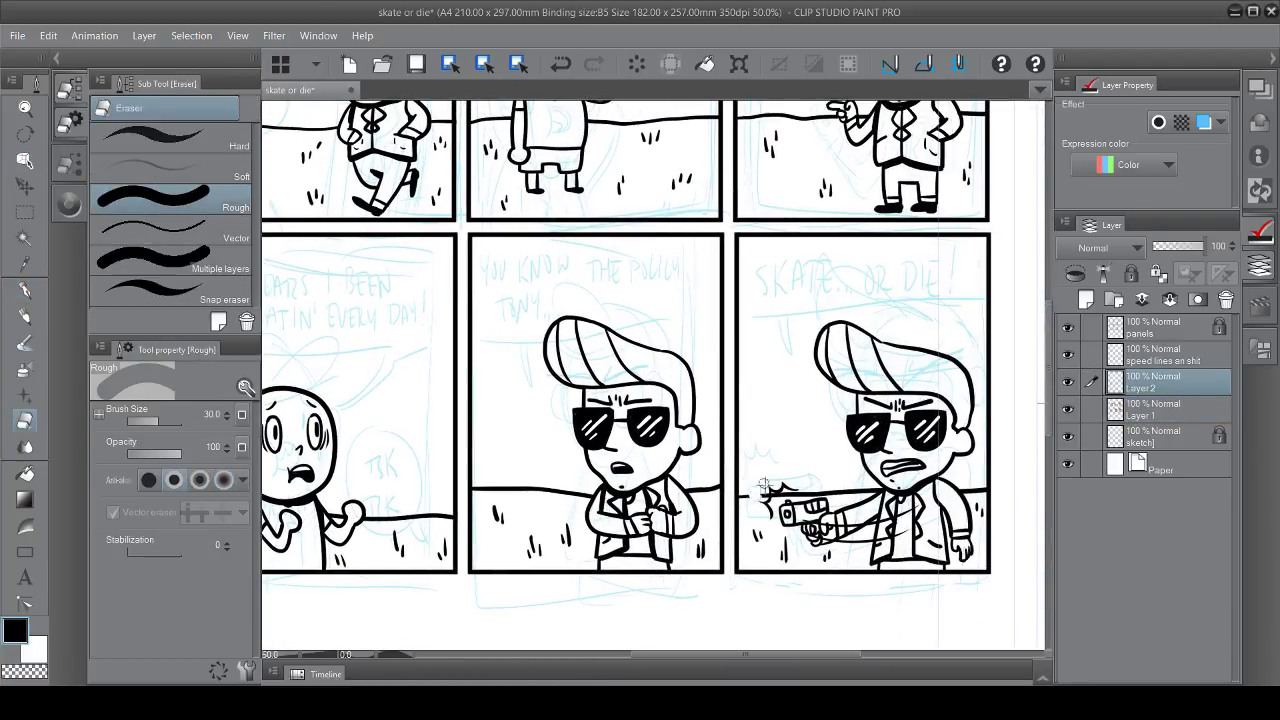
key(alt+])
scroll(835, 420, left, 2)
drag(835, 420, 889, 367)
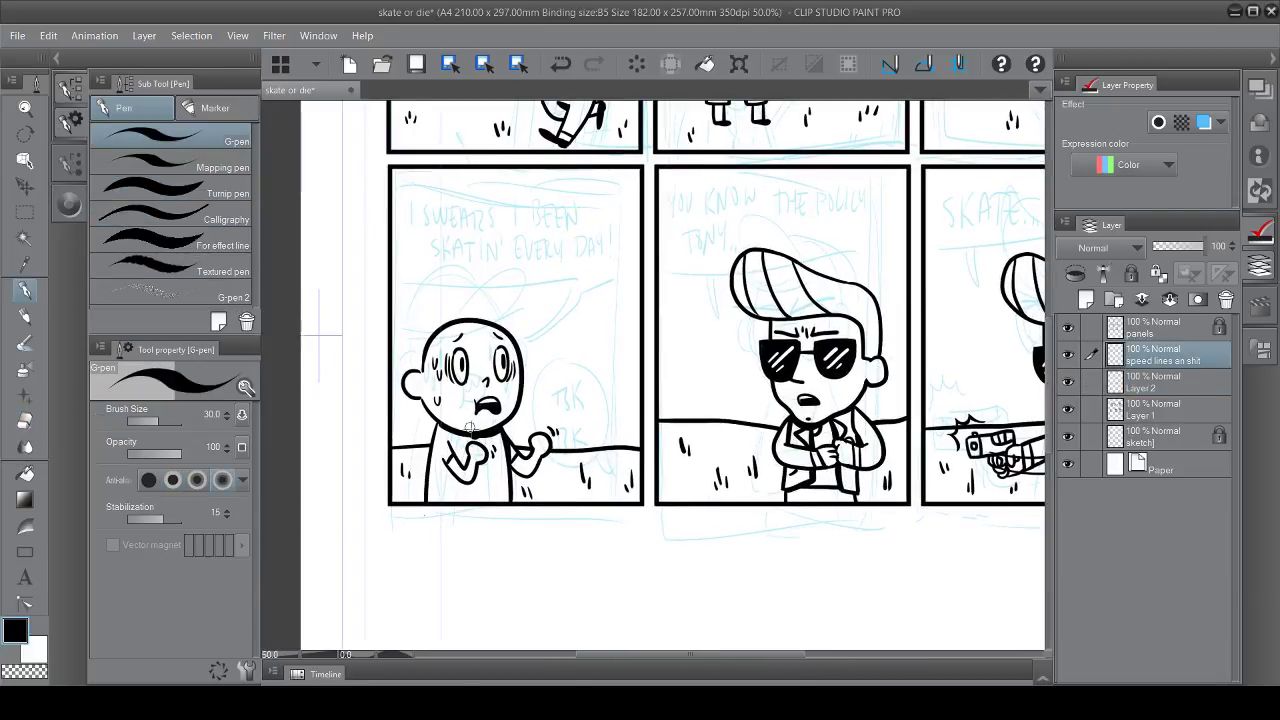
scroll(470, 427, up, 5)
scroll(600, 350, up, 2)
scroll(703, 302, right, 2)
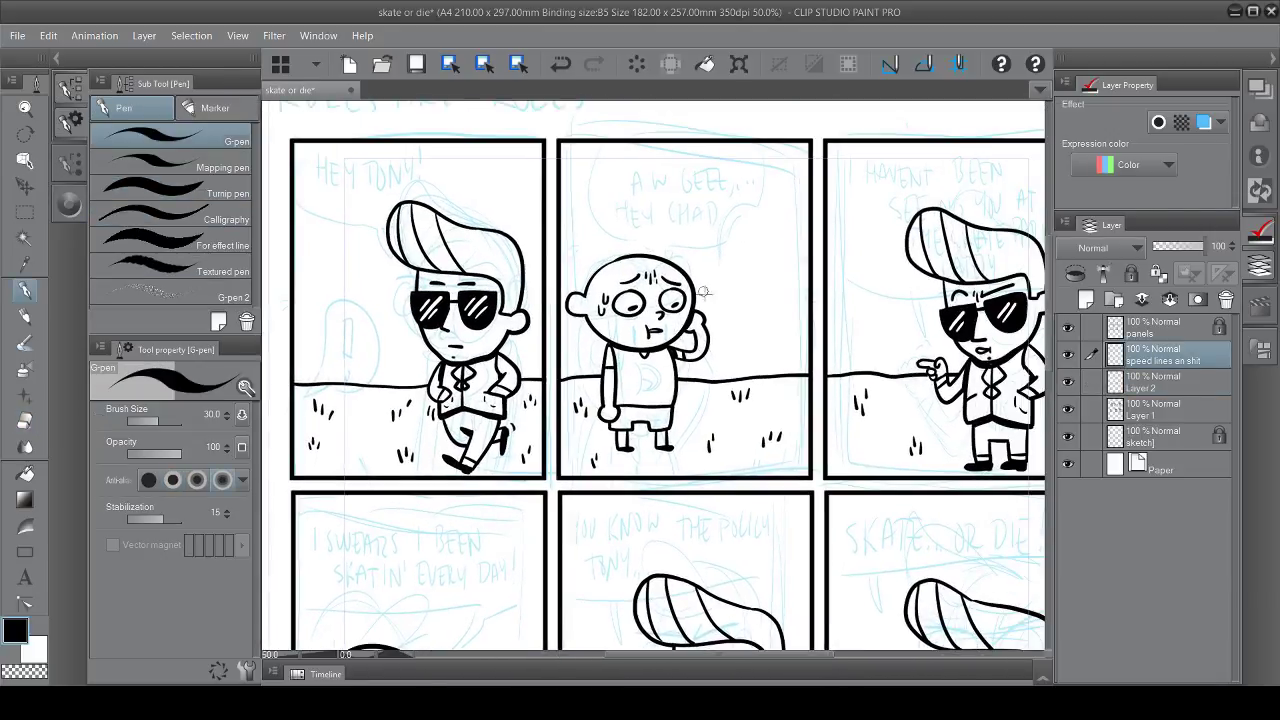
scroll(705, 303, down, 7)
Merge the horizon and grass layer, Layer 2, with the characters on Layer 1
ctrl+shift+click(963, 455)
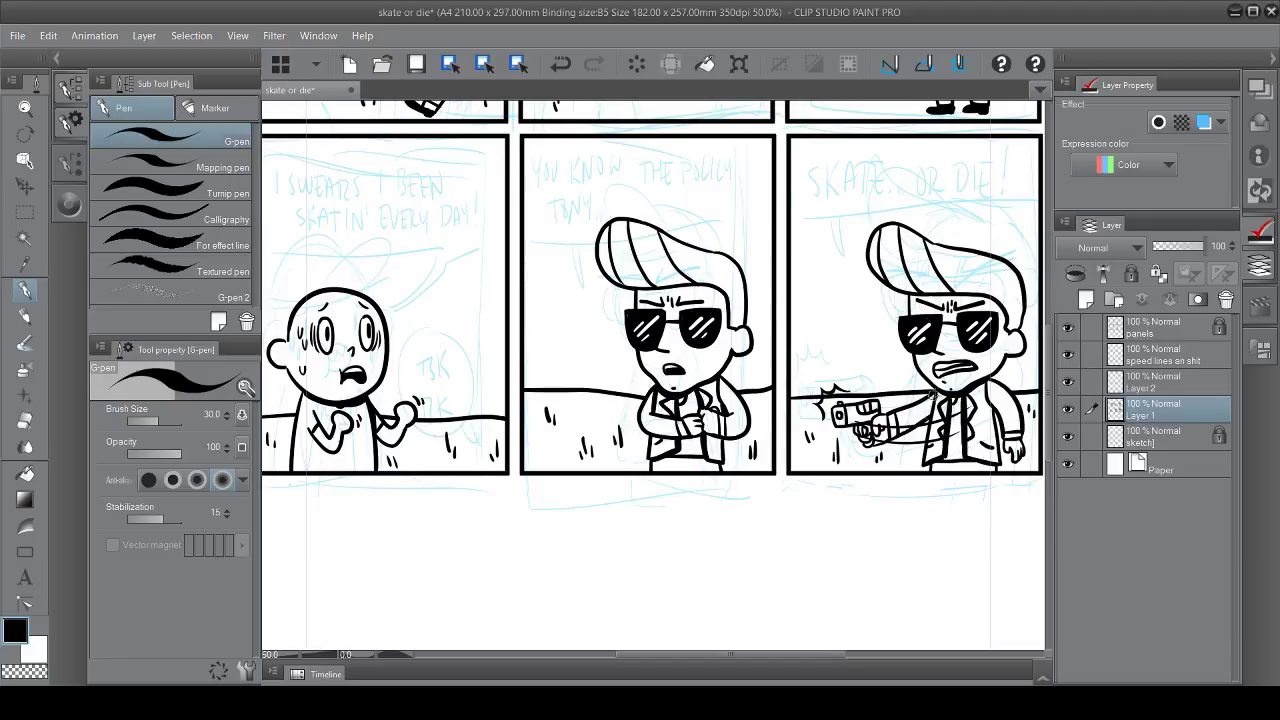
scroll(930, 405, up, 6)
scroll(930, 405, down, 5)
scroll(930, 405, up, 3)
key(shift+alt+e)
drag(930, 400, 995, 400)
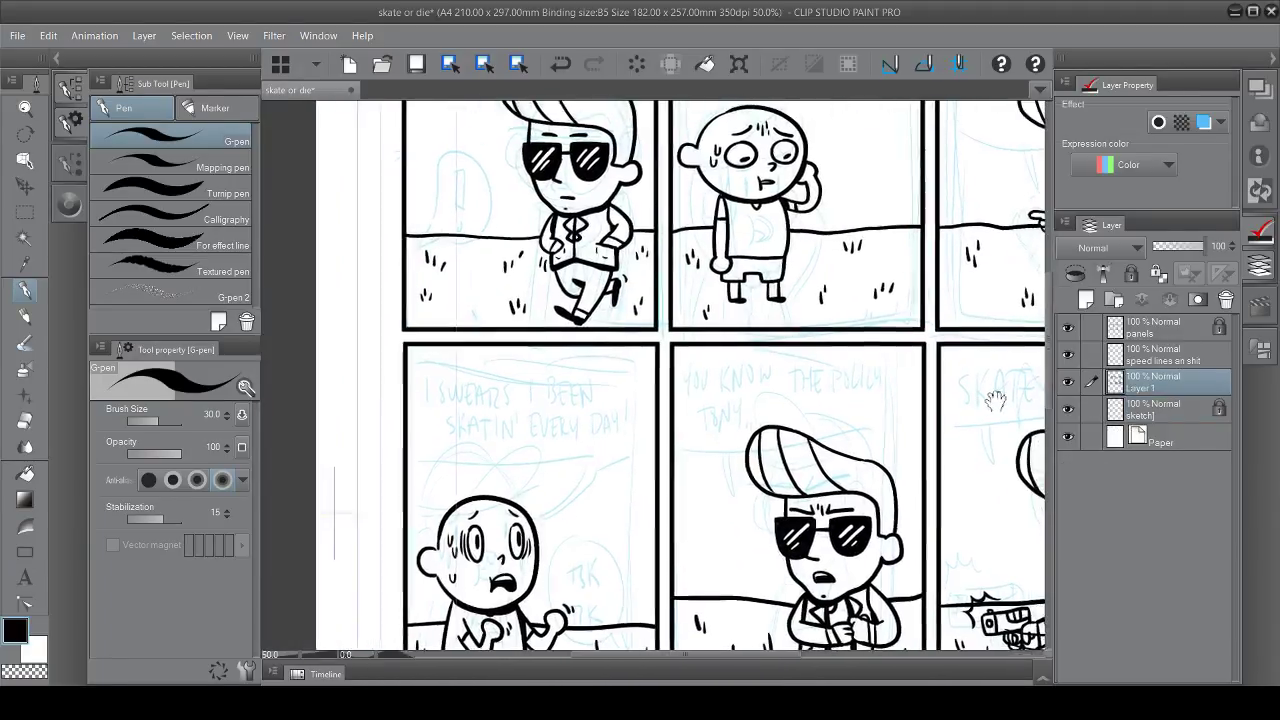
Add short motion lines beside the third panel character's pointing hand on the speed lines layer
scroll(995, 400, up, 2)
ctrl+shift+click(903, 318)
scroll(903, 318, right, 2)
Add a new raster layer above the speed lines and letter "HEY BILLY!" at the top of the first panel
key(ctrl+shift+n)
scroll(742, 425, up, 2)
scroll(742, 425, left, 2)
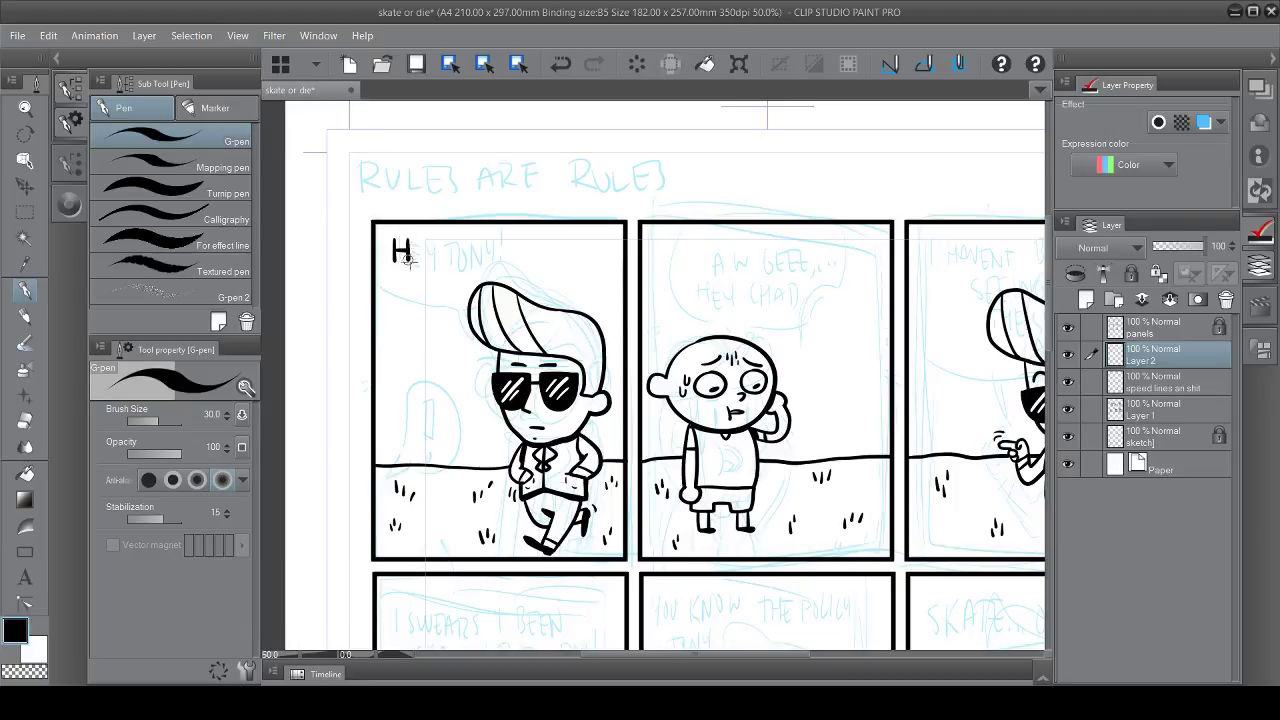
drag(457, 248, 527, 262)
key(ctrl+z)
Draw the speech balloon around "HEY BILLY!" with a curved tail pointing at the first panel's character
mouse_move(374, 264)
mouse_down()
mouse_move(408, 268)
mouse_move(550, 228)
mouse_up()
key(ctrl+y)
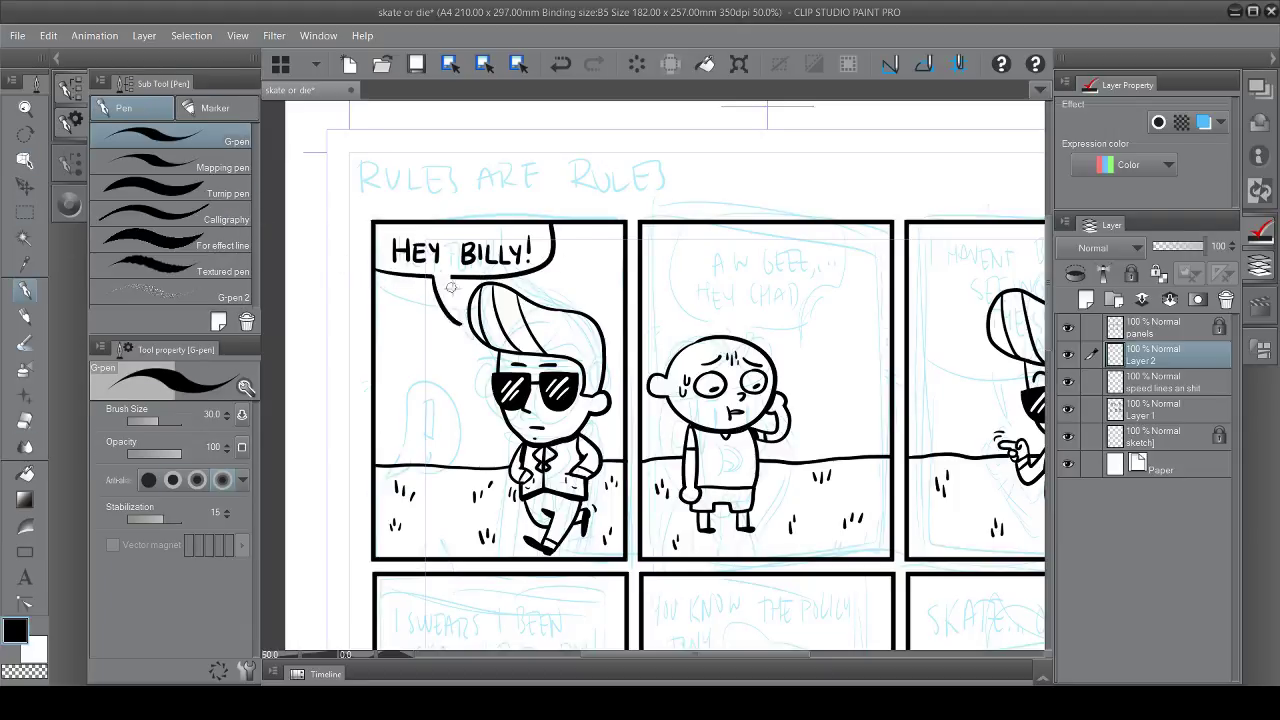
drag(444, 272, 468, 274)
Letter "AW GEEZ..." above the bald character in the second panel
drag(490, 517, 377, 477)
drag(595, 224, 652, 216)
drag(664, 206, 672, 224)
drag(664, 214, 670, 214)
drag(678, 206, 677, 218)
click(712, 224)
click(720, 224)
click(728, 224)
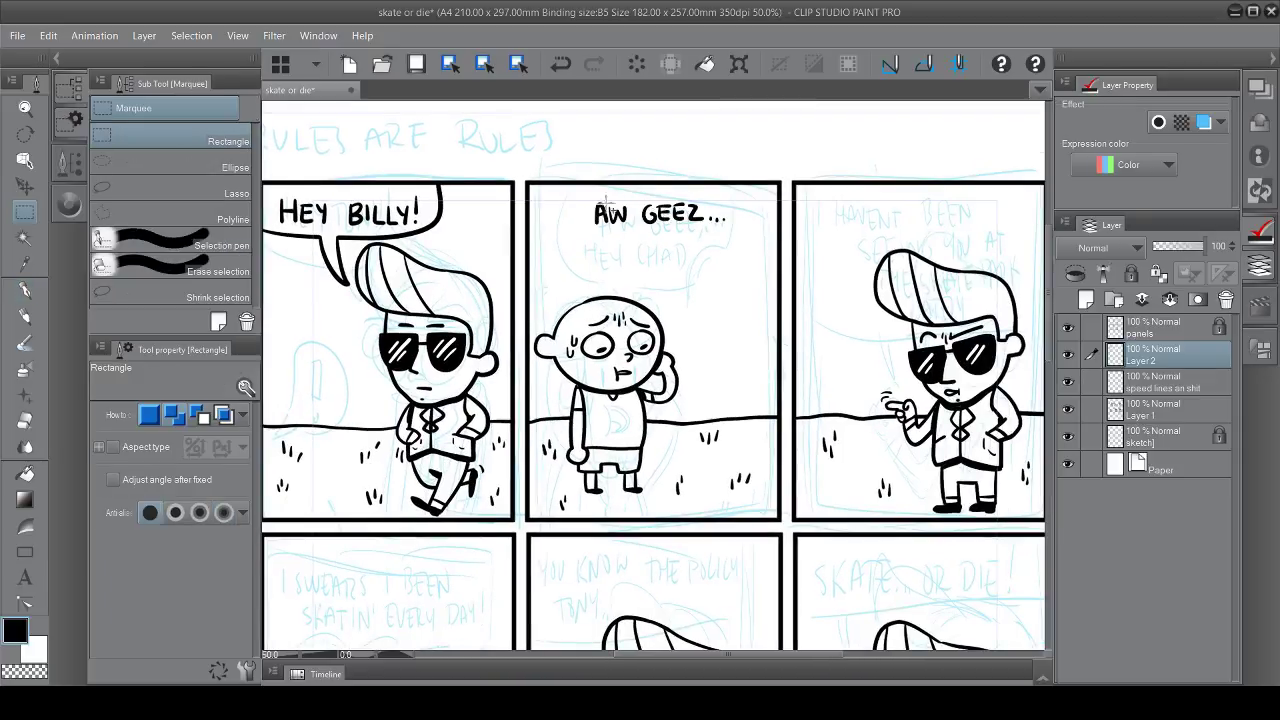
Shrink the "AW GEEZ..." lettering and move it into the second panel's upper-left corner
drag(585, 195, 740, 240)
mouse_move(740, 240)
mouse_down()
mouse_move(640, 212)
mouse_move(612, 240)
mouse_up()
key(Return)
Letter "HEY TONY." below "AW GEEZ..." and draw the second panel's balloon edge with a tail to the bald character
mouse_move(618, 220)
mouse_down()
mouse_move(640, 242)
mouse_move(674, 220)
mouse_up()
drag(665, 221, 665, 241)
drag(688, 222, 686, 223)
drag(697, 241, 711, 221)
drag(534, 248, 778, 248)
drag(660, 250, 680, 248)
key(ctrl+z)
Letter the first dialogue line, "I HAVEN'T BEEN", at the top of the third panel
drag(887, 544, 792, 542)
drag(716, 195, 716, 213)
drag(737, 195, 755, 212)
mouse_move(758, 213)
mouse_down()
mouse_move(796, 195)
mouse_move(800, 212)
mouse_up()
drag(815, 212, 828, 195)
mouse_move(818, 195)
mouse_down()
mouse_move(834, 204)
mouse_move(817, 201)
mouse_up()
drag(822, 195, 868, 210)
mouse_move(886, 193)
mouse_down()
mouse_move(874, 210)
mouse_move(888, 210)
mouse_up()
drag(898, 210, 910, 193)
Letter "SEEIN' YOUSE AT DA" as the third panel's second dialogue line
drag(724, 224, 727, 232)
drag(803, 221, 809, 229)
drag(815, 221, 808, 236)
drag(824, 222, 823, 223)
drag(832, 221, 840, 221)
drag(849, 221, 843, 234)
drag(852, 221, 852, 234)
drag(852, 221, 858, 221)
drag(852, 234, 898, 235)
drag(898, 220, 899, 235)
drag(916, 220, 911, 235)
drag(916, 220, 925, 235)
Letter "THE SKATE PARK" as the third panel's last dialogue line
drag(716, 251, 730, 251)
drag(723, 251, 734, 265)
drag(745, 250, 745, 265)
drag(734, 257, 745, 257)
drag(759, 250, 750, 265)
drag(751, 257, 758, 257)
mouse_move(720, 276)
mouse_down()
mouse_move(712, 290)
mouse_move(743, 317)
mouse_up()
drag(743, 301, 747, 310)
drag(747, 310, 758, 317)
drag(768, 300, 759, 310)
drag(761, 308, 768, 318)
key(ctrl+z)
Select parts of the third panel's lettering and reposition them so the dialogue lines sit evenly
key(m)
drag(705, 268, 875, 251)
key(o)
mouse_move(706, 298)
mouse_down()
mouse_move(759, 320)
mouse_move(760, 293)
mouse_up()
key(ctrl+d)
key(p)
key(ctrl+z)
key(m)
drag(840, 240, 805, 255)
key(o)
mouse_move(705, 270)
mouse_down()
mouse_move(885, 253)
mouse_move(950, 271)
mouse_move(760, 310)
mouse_up()
key(ctrl+d)
key(p)
Draw the third panel's balloon edge below the lettering with a curved tail toward the pointing character
mouse_move(745, 280)
mouse_down()
mouse_move(808, 350)
mouse_move(795, 328)
mouse_up()
key(e)
key(p)
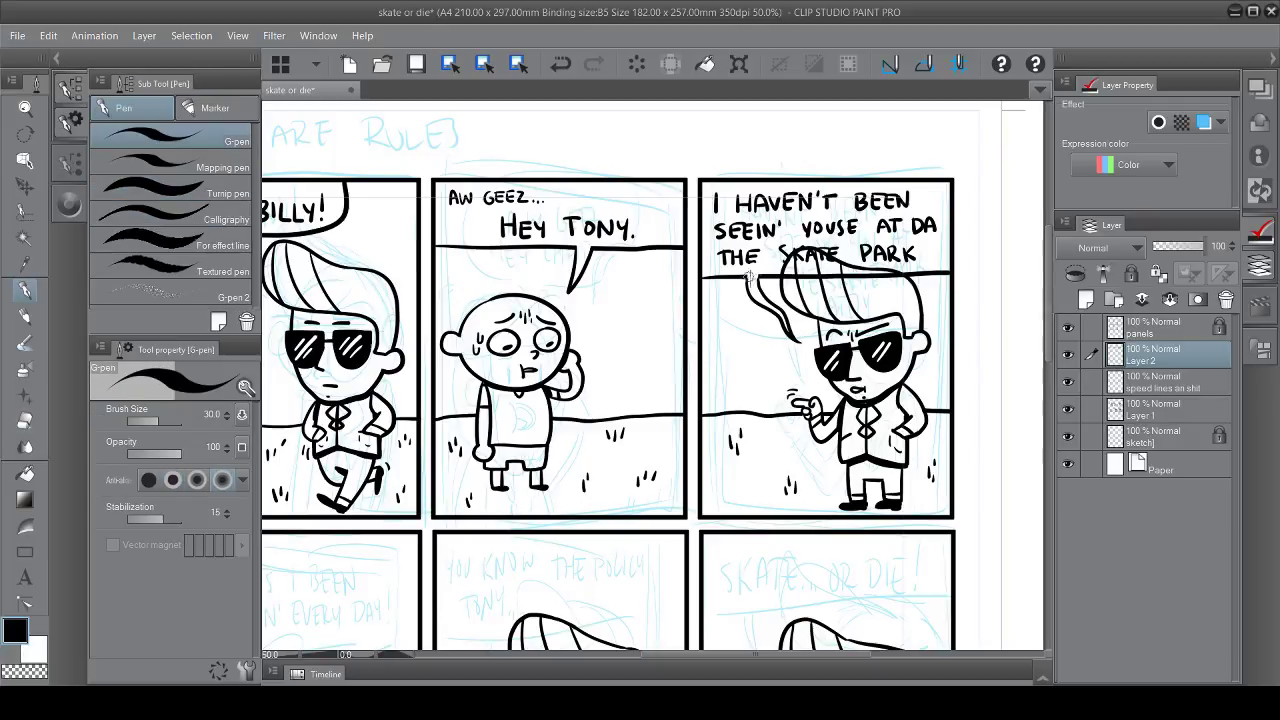
Letter "I-I SWEARS I" as the first dialogue line of the fourth panel
drag(269, 579, 535, 305)
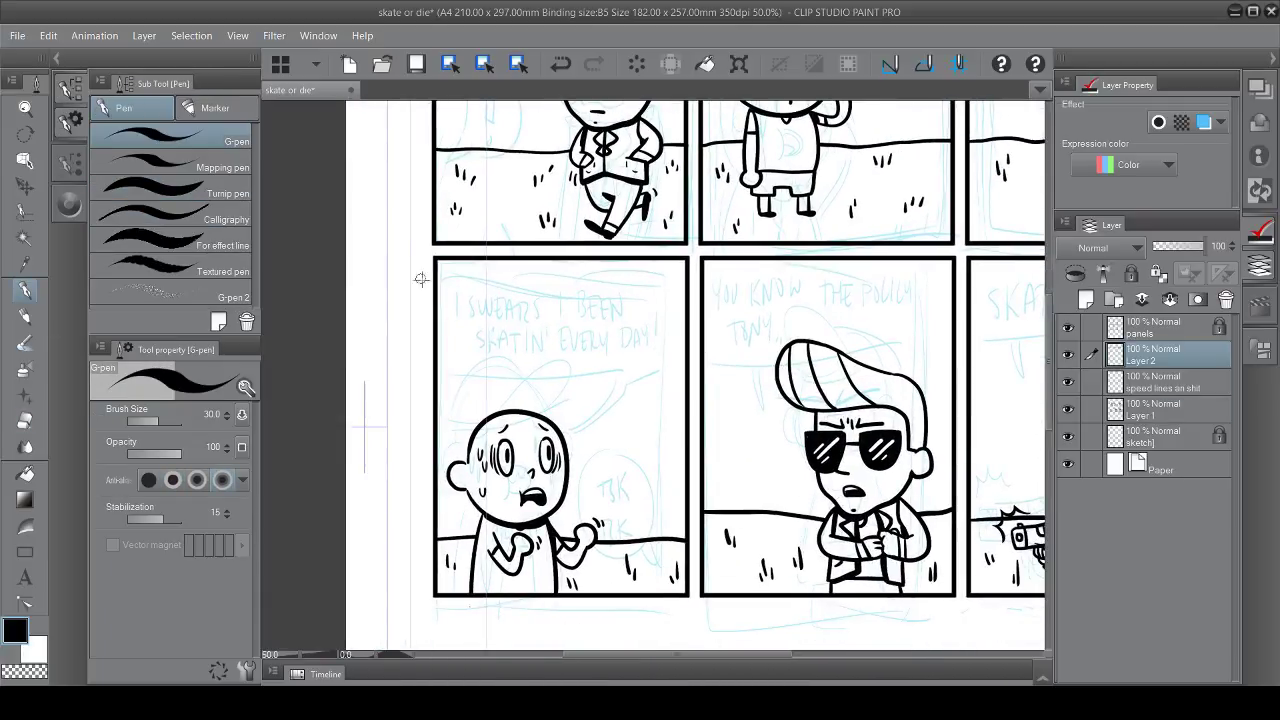
drag(454, 277, 454, 293)
drag(461, 285, 471, 285)
drag(480, 277, 480, 293)
drag(515, 278, 505, 292)
drag(521, 278, 559, 293)
drag(563, 293, 592, 293)
drag(600, 278, 594, 293)
Letter "BEEN SKATIN'" as the fourth panel's second dialogue line
drag(467, 308, 467, 325)
drag(496, 308, 486, 325)
mouse_move(514, 308)
mouse_down()
mouse_move(504, 325)
mouse_move(530, 308)
mouse_move(540, 325)
mouse_up()
drag(556, 308, 556, 325)
drag(568, 325, 575, 308)
Reposition the fourth panel's lettering within the space above the bald character
mouse_move(582, 308)
mouse_down()
mouse_move(622, 294)
mouse_move(360, 340)
mouse_up()
key(o)
drag(450, 310, 555, 300)
key(p)
key(o)
key(p)
Draw the fourth panel's balloon edge under the lettering with a pointed tail to the bald character
drag(436, 340, 602, 340)
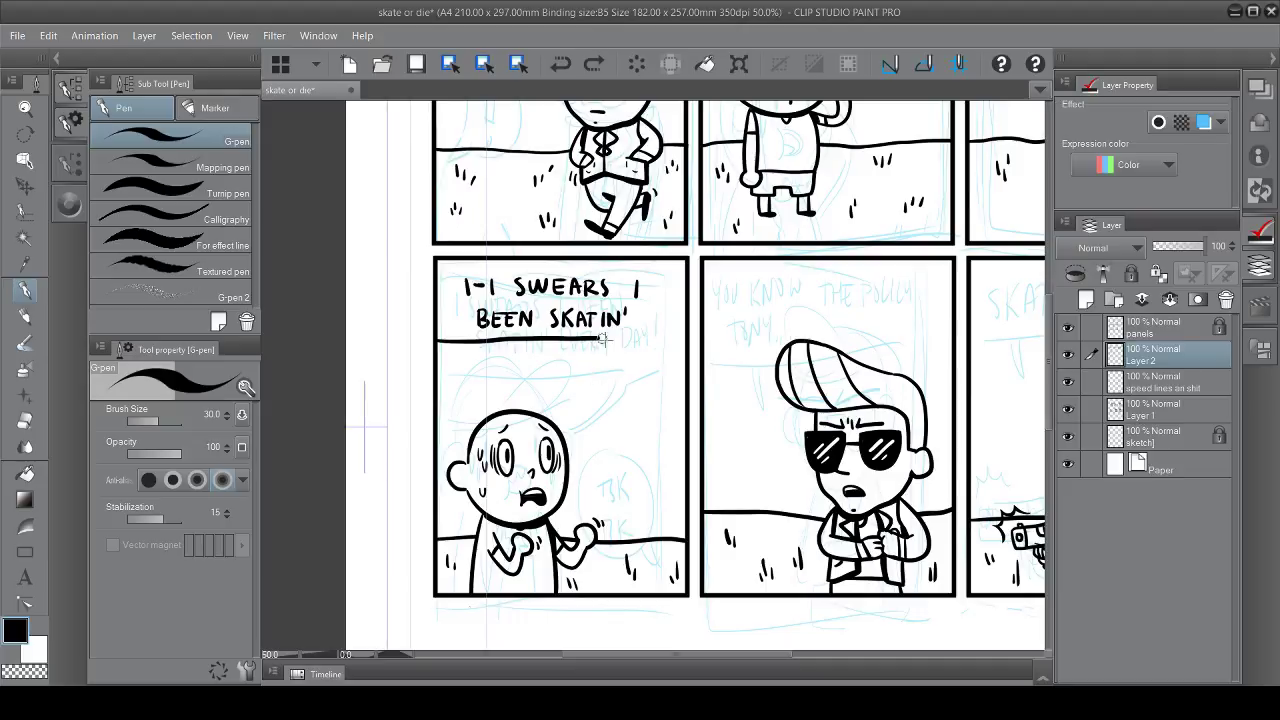
drag(436, 338, 686, 330)
mouse_move(555, 336)
mouse_down()
mouse_move(560, 352)
mouse_move(566, 334)
mouse_up()
key(ctrl+z)
Add two exclamation marks after "BEEN SKATIN'" in the fourth panel
drag(633, 304, 631, 321)
click(631, 328)
drag(644, 302, 642, 321)
click(641, 328)
Letter "TSK TSK" beside the fourth panel's bald character and enclose it in a small round balloon with a tail
drag(648, 551, 606, 489)
drag(579, 391, 591, 390)
mouse_move(585, 391)
mouse_down()
mouse_move(593, 404)
mouse_move(562, 440)
mouse_move(584, 374)
mouse_up()
click(619, 419)
click(625, 419)
click(631, 419)
key(o)
key(p)
drag(604, 424, 632, 440)
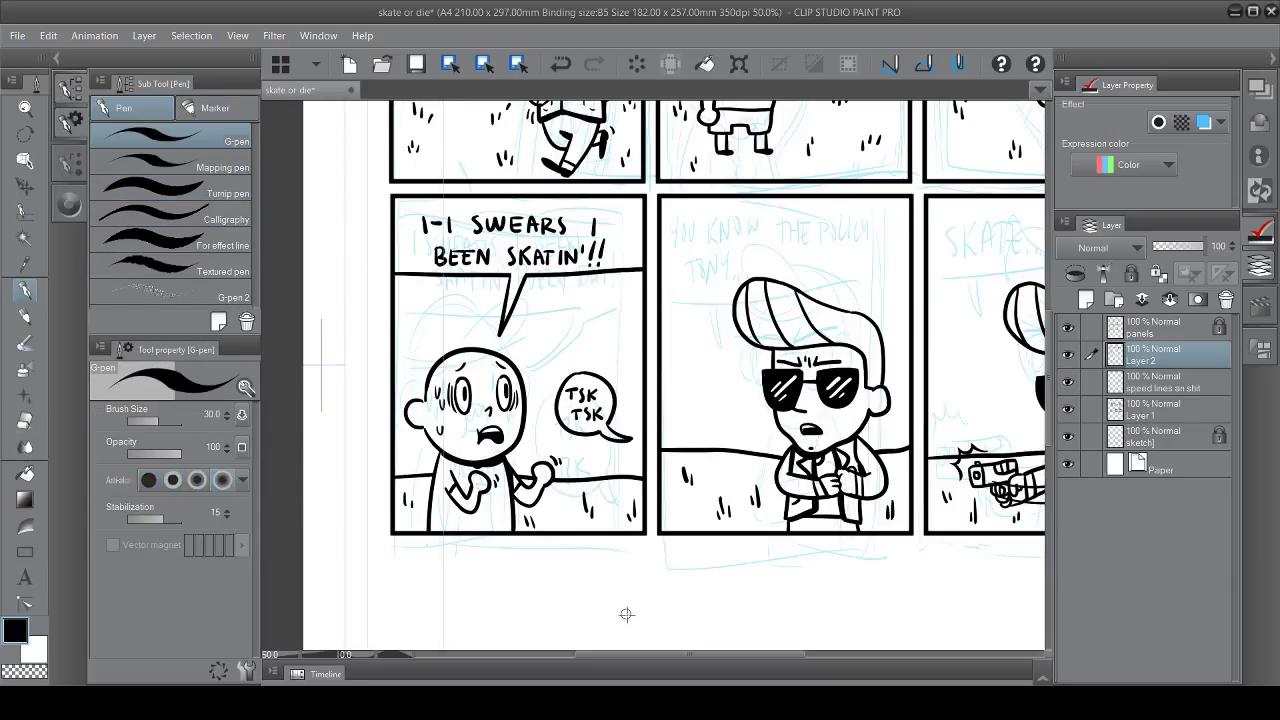
Erase the stuttered "I-" so the fourth panel's first line reads "I SWEARS I"
drag(598, 429, 491, 484)
key(e)
drag(316, 289, 338, 289)
Letter "Y' KNOW THE POLICY, BILLY..." at the top of the fifth panel and shift it up slightly
key(p)
mouse_move(577, 320)
mouse_down()
mouse_move(549, 300)
mouse_move(690, 268)
mouse_move(576, 298)
mouse_move(647, 298)
mouse_up()
key(ctrl+z)
key(m)
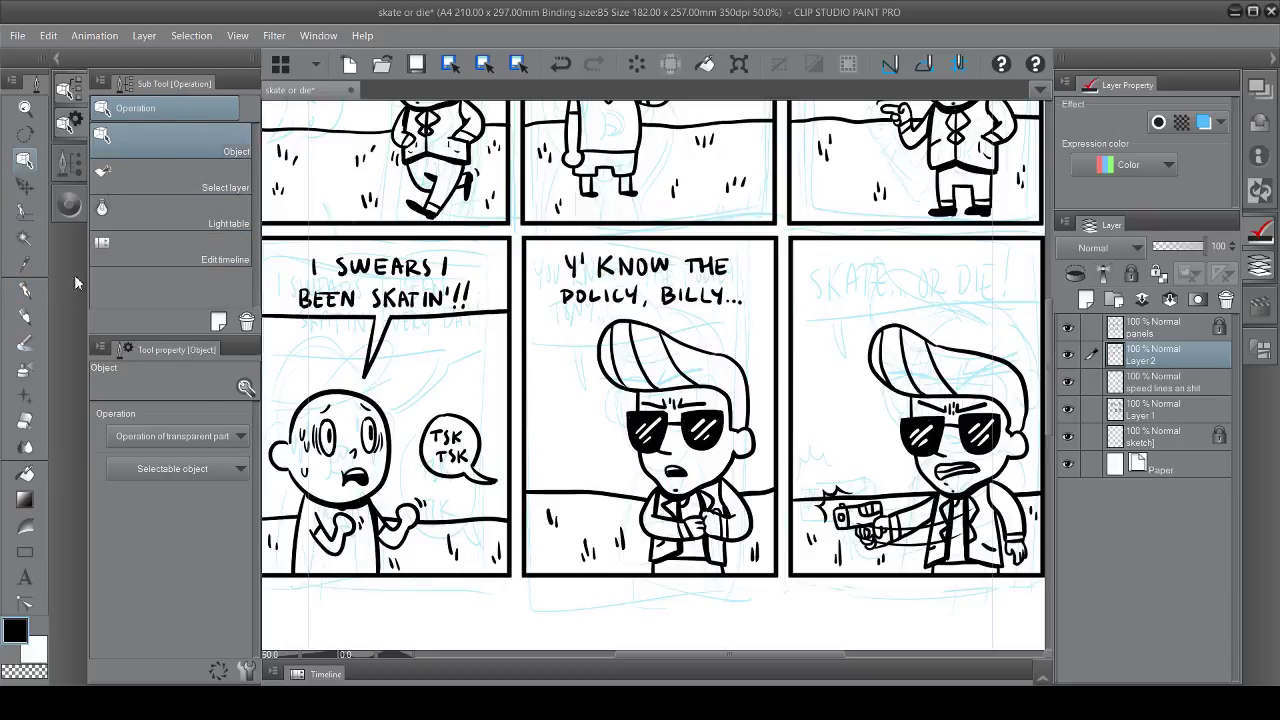
key(ctrl+z)
Draw the fifth panel's balloon edge below the lettering with a tail toward the character's hair
key(p)
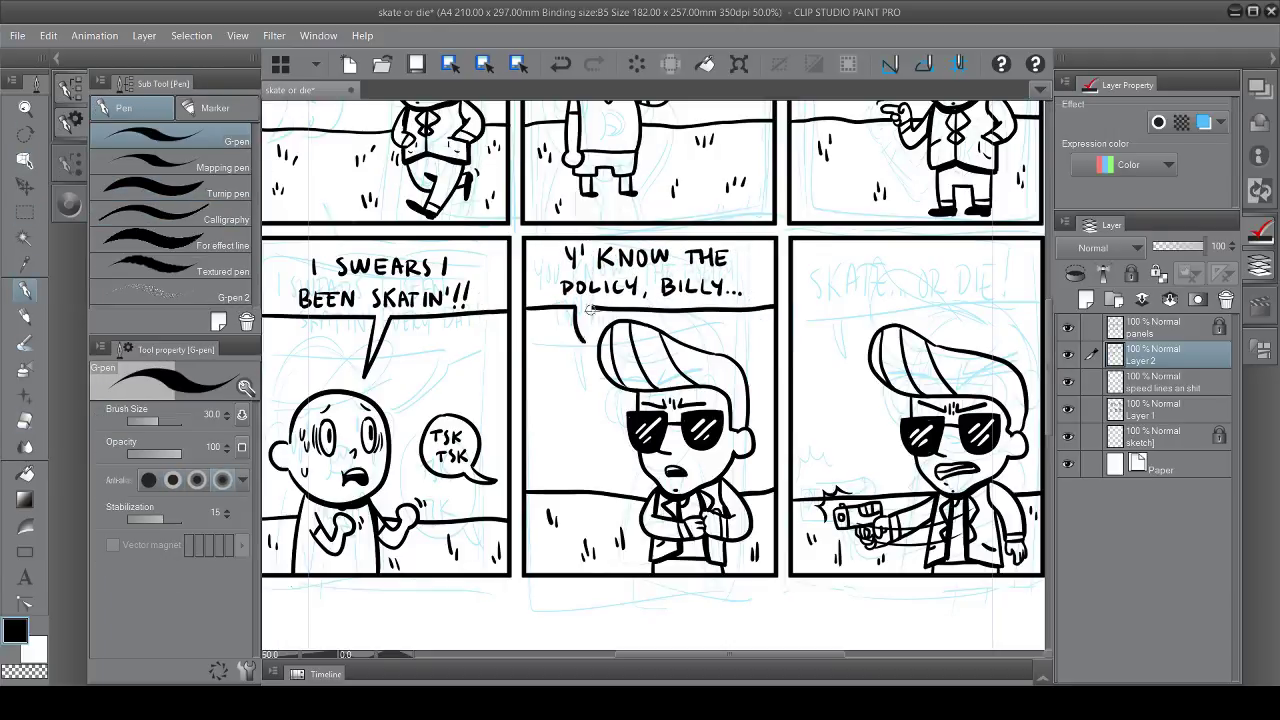
drag(578, 310, 592, 344)
key(e)
key(p)
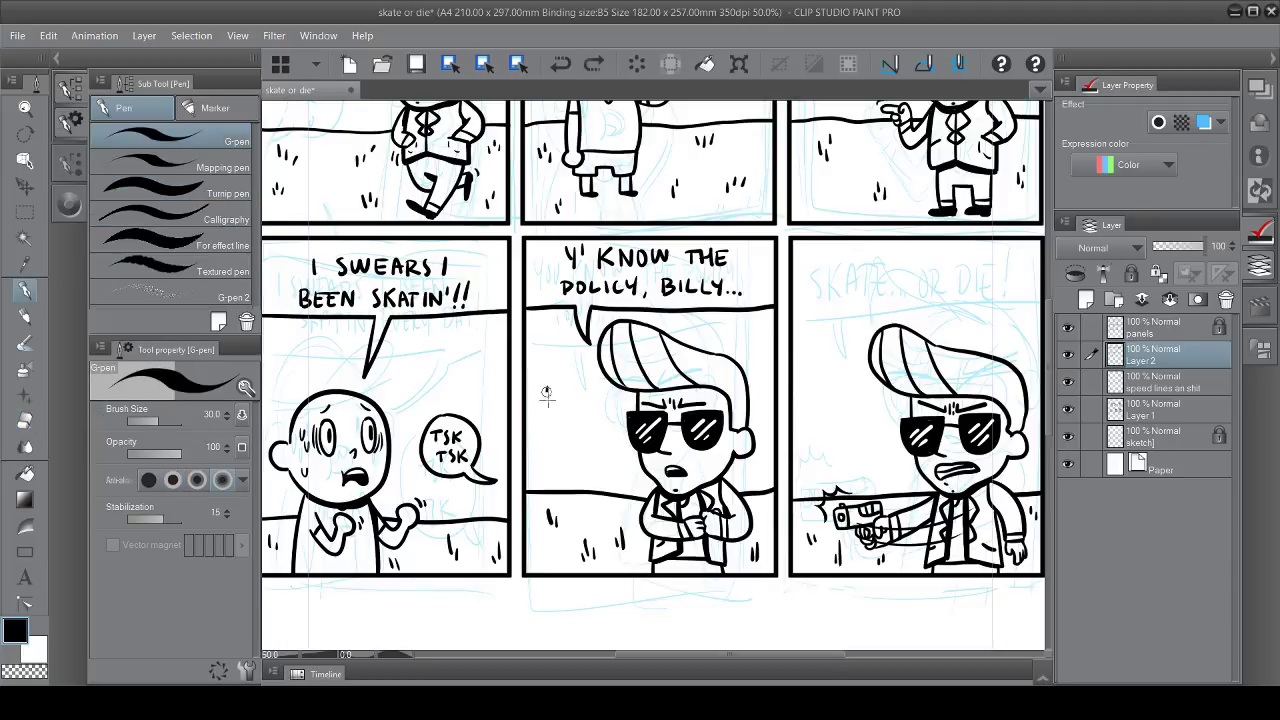
Letter "TONY!! PLEASE!" beside the fifth panel character's face and move it lower
mouse_move(541, 388)
mouse_down()
mouse_move(598, 400)
mouse_move(606, 423)
mouse_up()
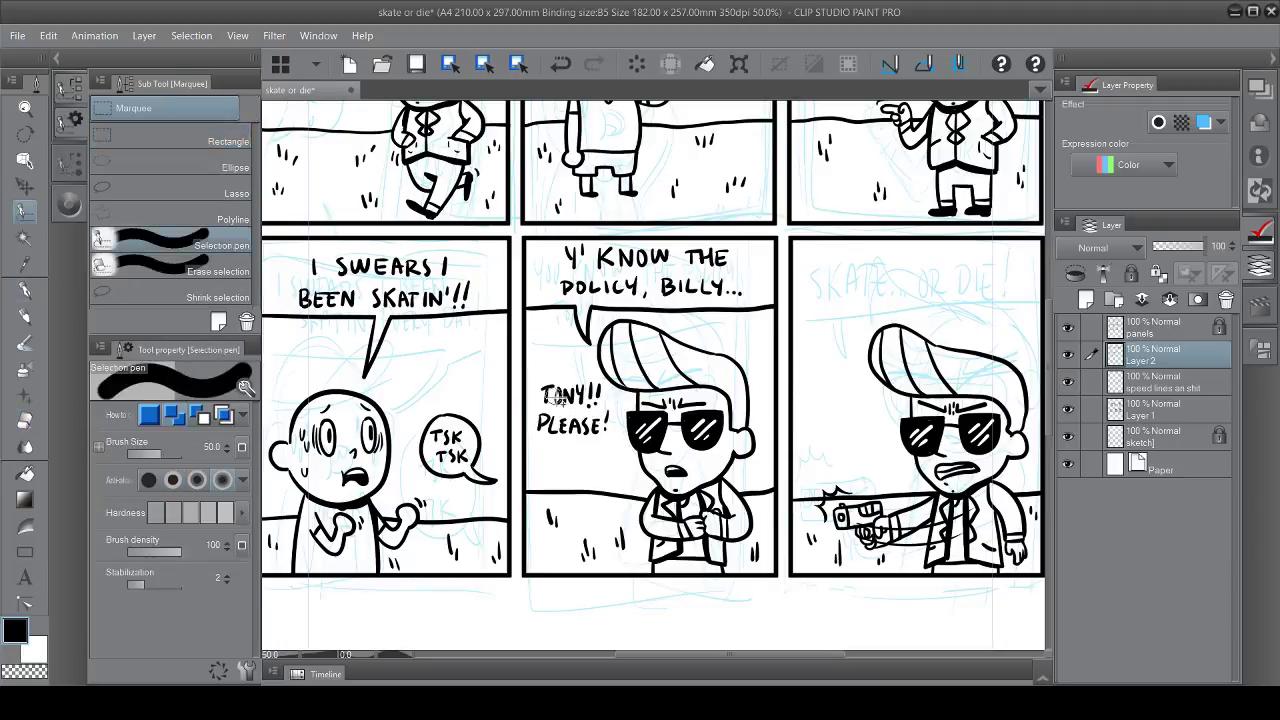
drag(555, 420, 555, 425)
click(25, 292)
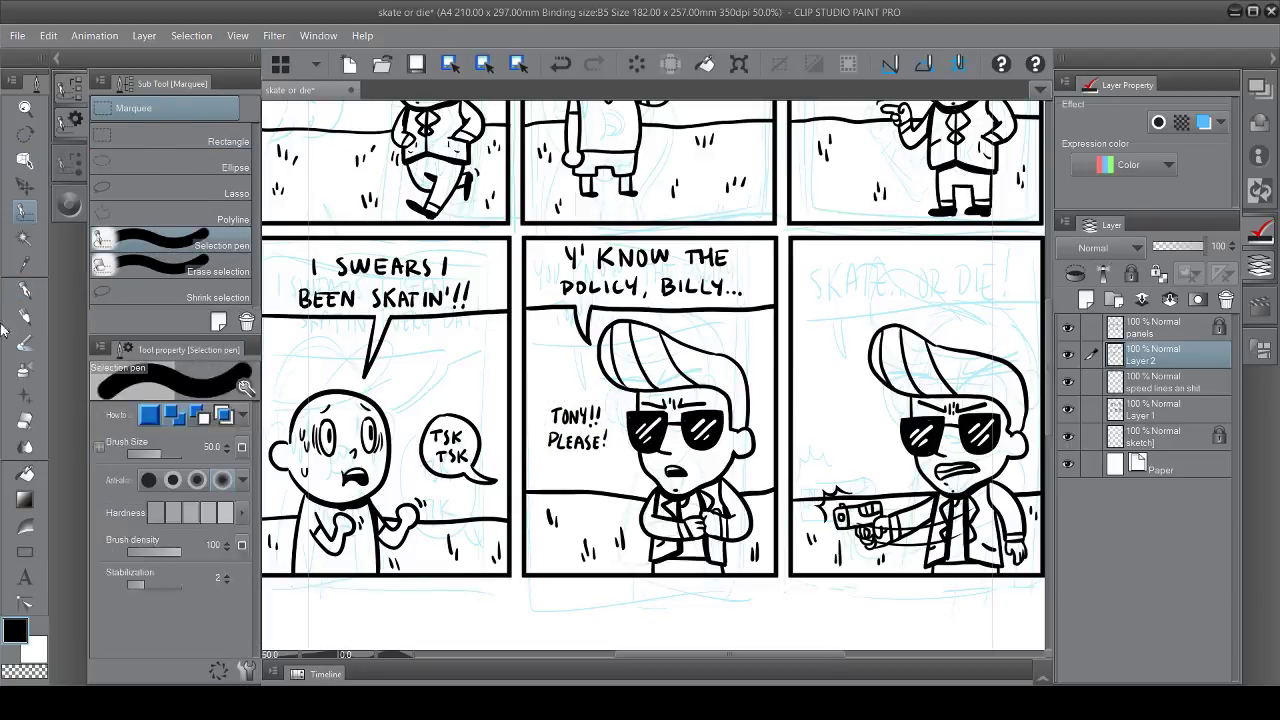
key(ctrl+z)
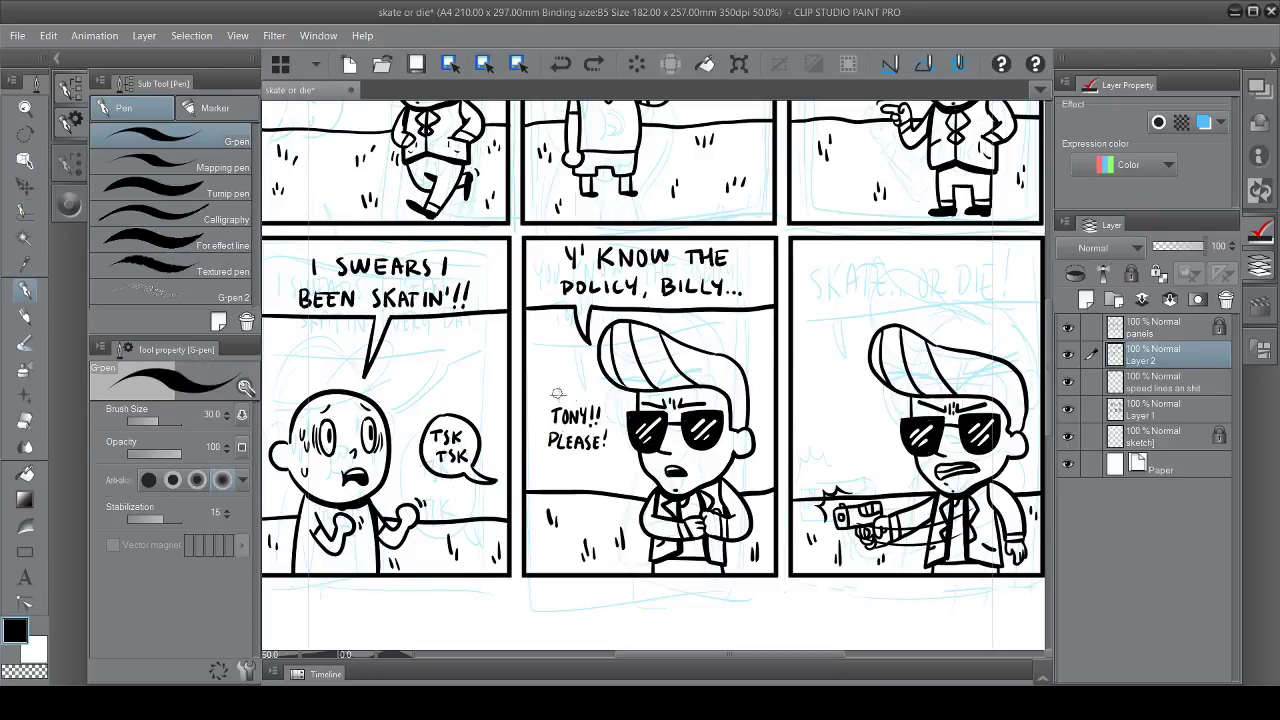
Draw a spiky burst balloon around "TONY!! PLEASE!" in the fifth panel
mouse_move(567, 394)
mouse_down()
mouse_move(612, 440)
mouse_move(600, 470)
mouse_move(560, 470)
mouse_move(620, 447)
mouse_up()
key(ctrl+z)
key(e)
key(ctrl+z)
key(ctrl+y)
scroll(512, 432, up, 2)
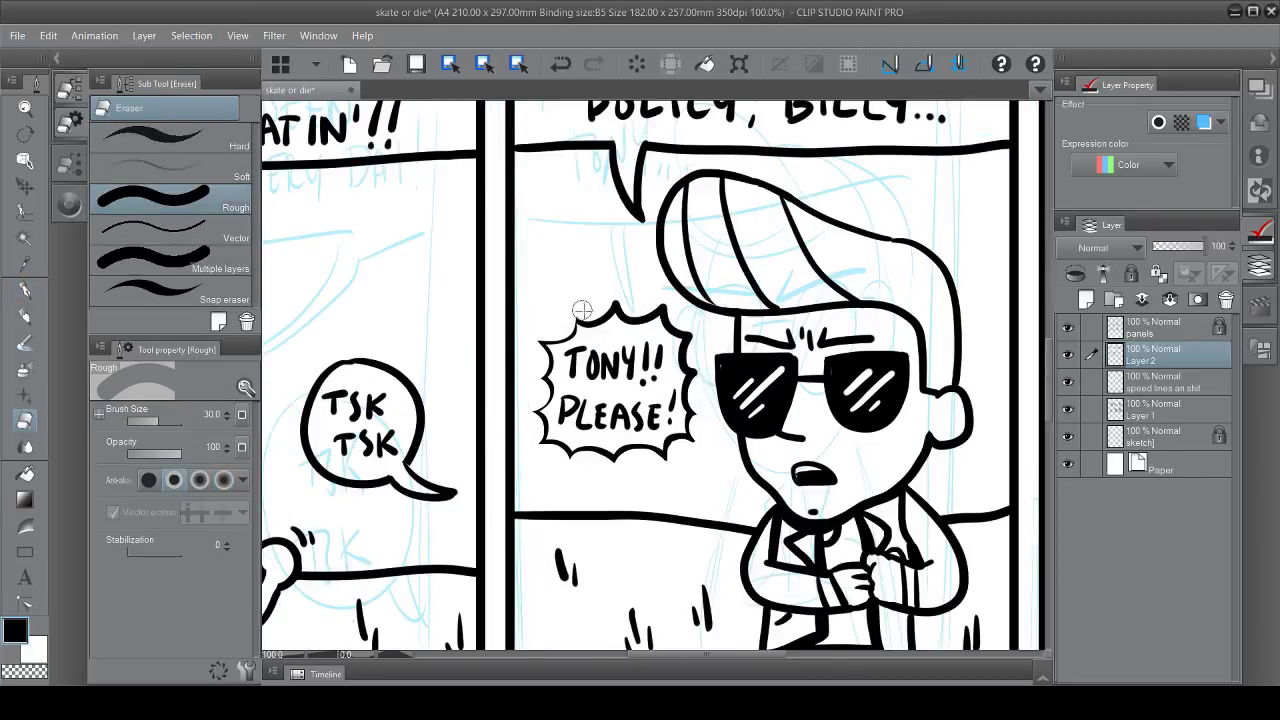
Remove the tail from the fourth panel's "TSK TSK" balloon on Layer 2 and close its outline
ctrl+shift+click(933, 421)
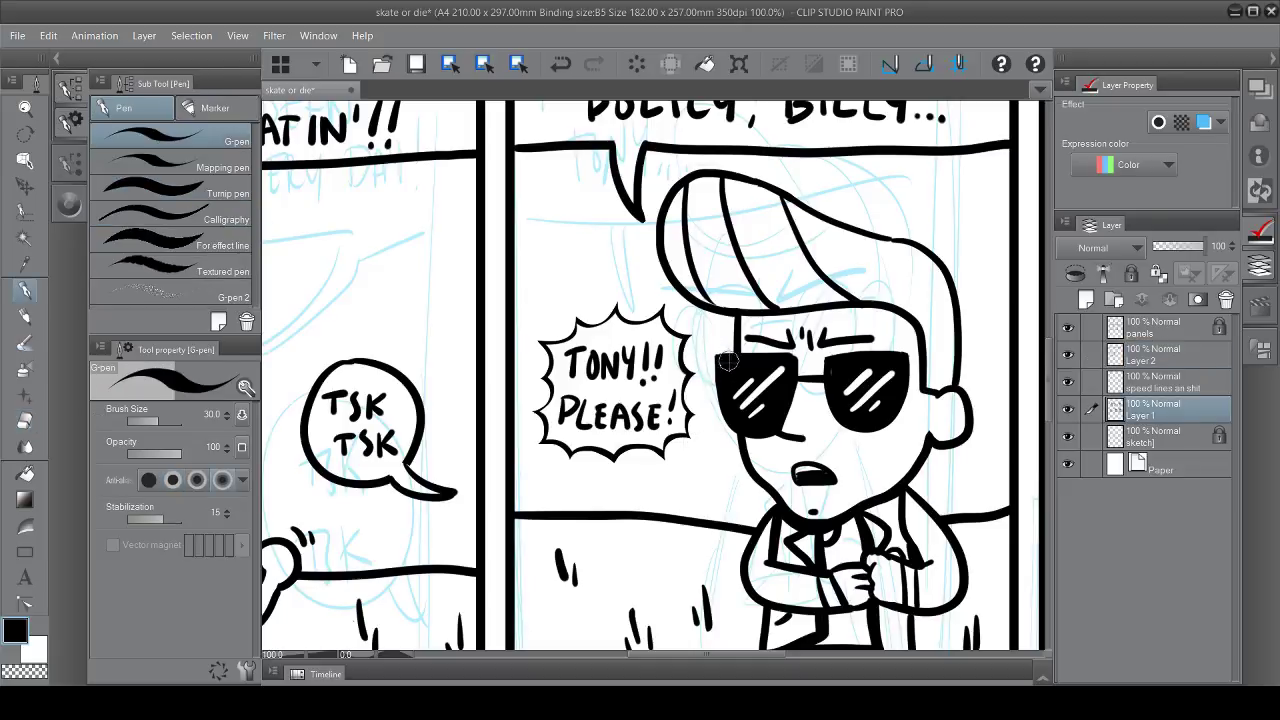
ctrl+shift+click(543, 451)
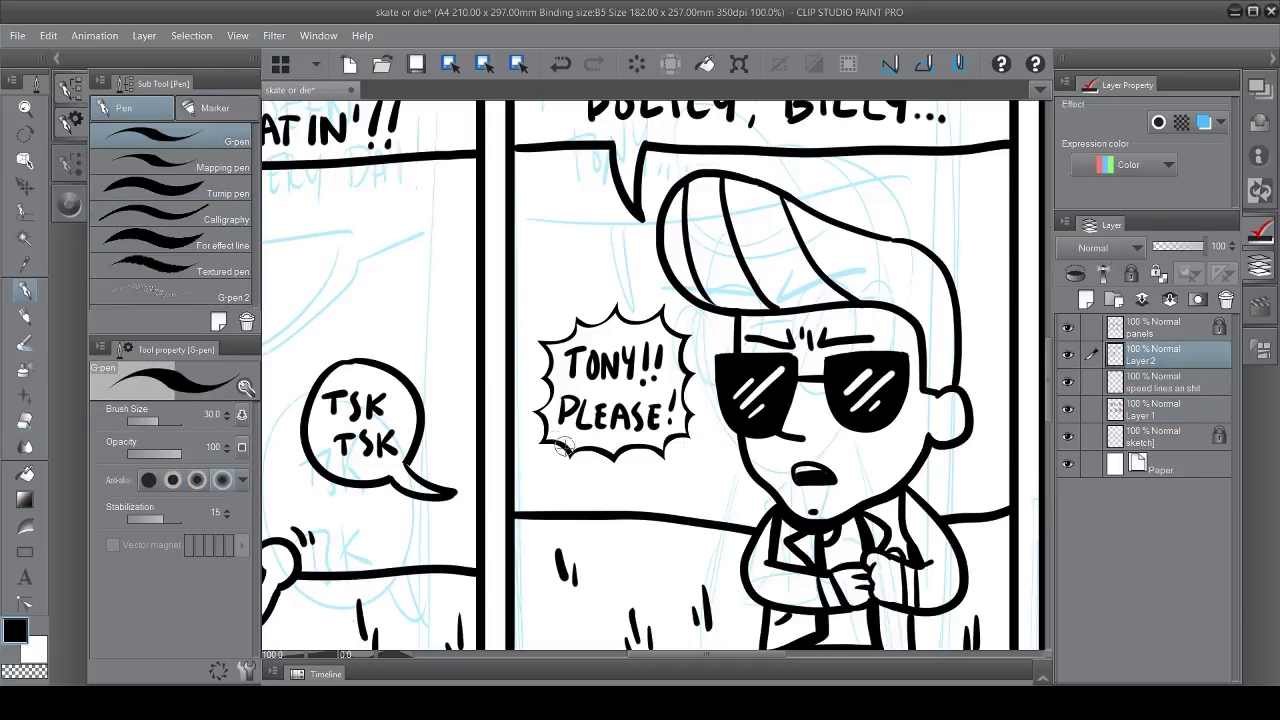
drag(405, 472, 557, 462)
ctrl+shift+click(550, 470)
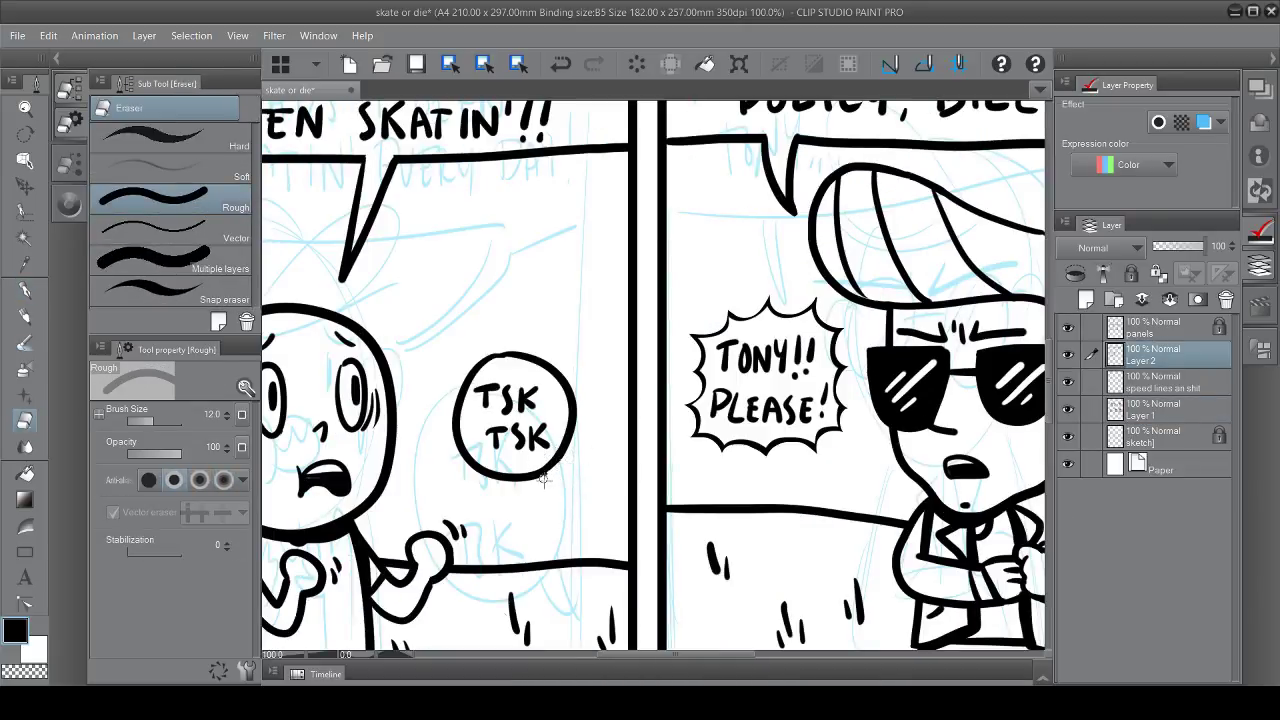
scroll(560, 480, down, 3)
Rework the "TONY!! PLEASE!" burst balloon with a heavier outline using the G-pen at size 40
key(p)
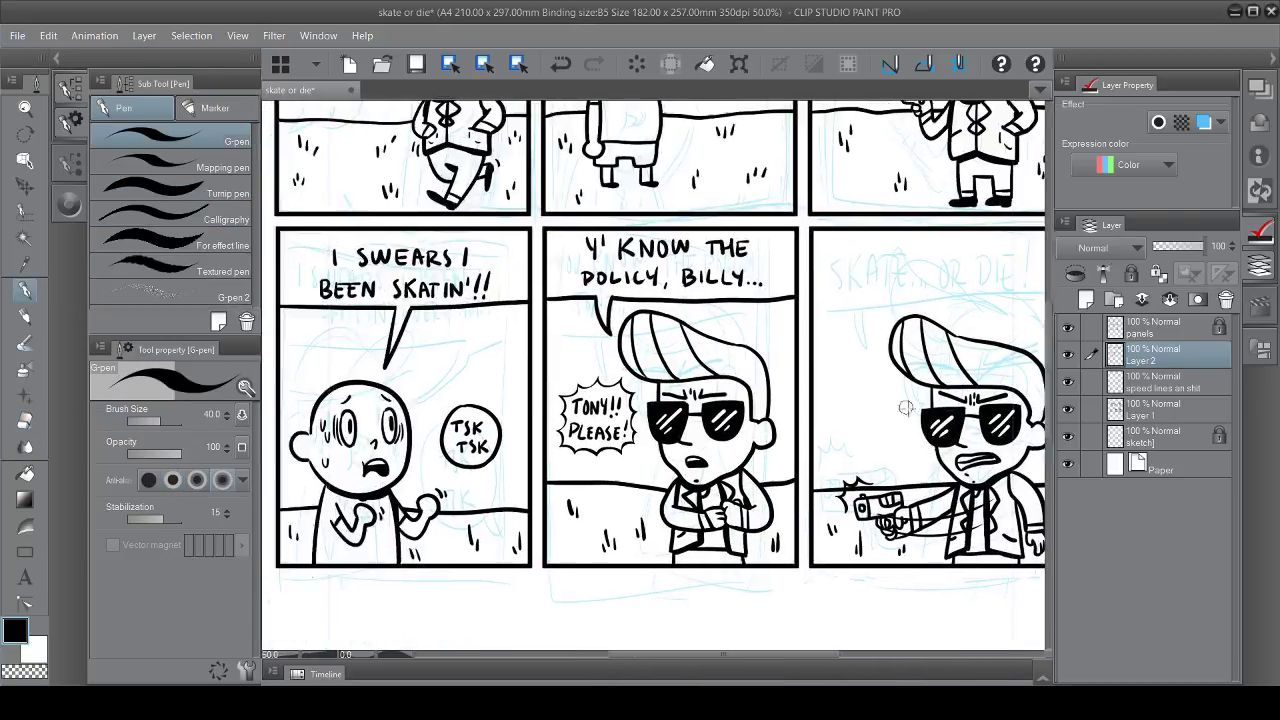
scroll(590, 289, up, 4)
key(ctrl+z)
key(e)
mouse_move(610, 305)
mouse_down()
mouse_move(590, 440)
mouse_move(475, 305)
mouse_move(563, 293)
mouse_up()
key(p)
key(ctrl+z)
key(ctrl+z)
key(ctrl+z)
scroll(530, 400, right, 1)
Select the words "PLEASE!" and "TONY!!" in turn and adjust their placement inside the burst balloon
key(m)
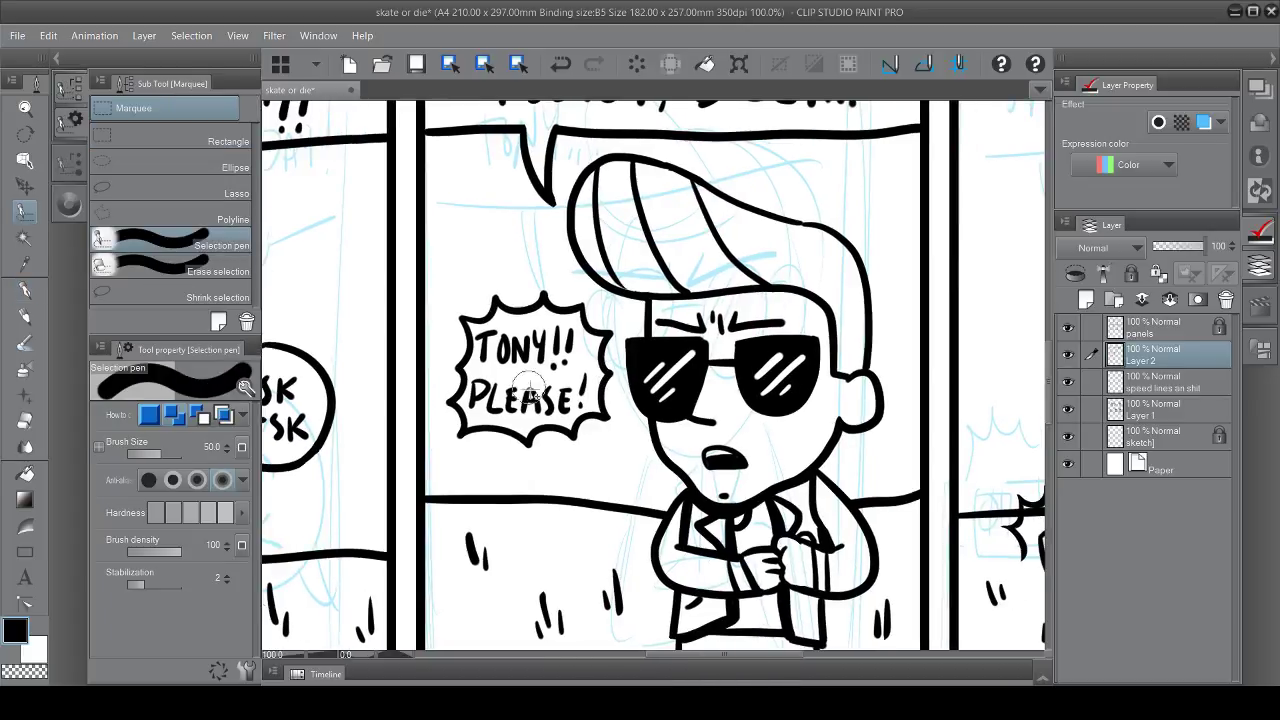
drag(585, 395, 481, 407)
key(ctrl+d)
drag(575, 335, 480, 352)
key(ctrl+d)
Hide the blue sketch and letter "NO! TONY, I'M BEGGING YOU!" across the upper part of the sixth panel with the G-pen at size 30
key(p)
scroll(727, 470, down, 2)
drag(727, 470, 842, 545)
scroll(716, 554, right, 2)
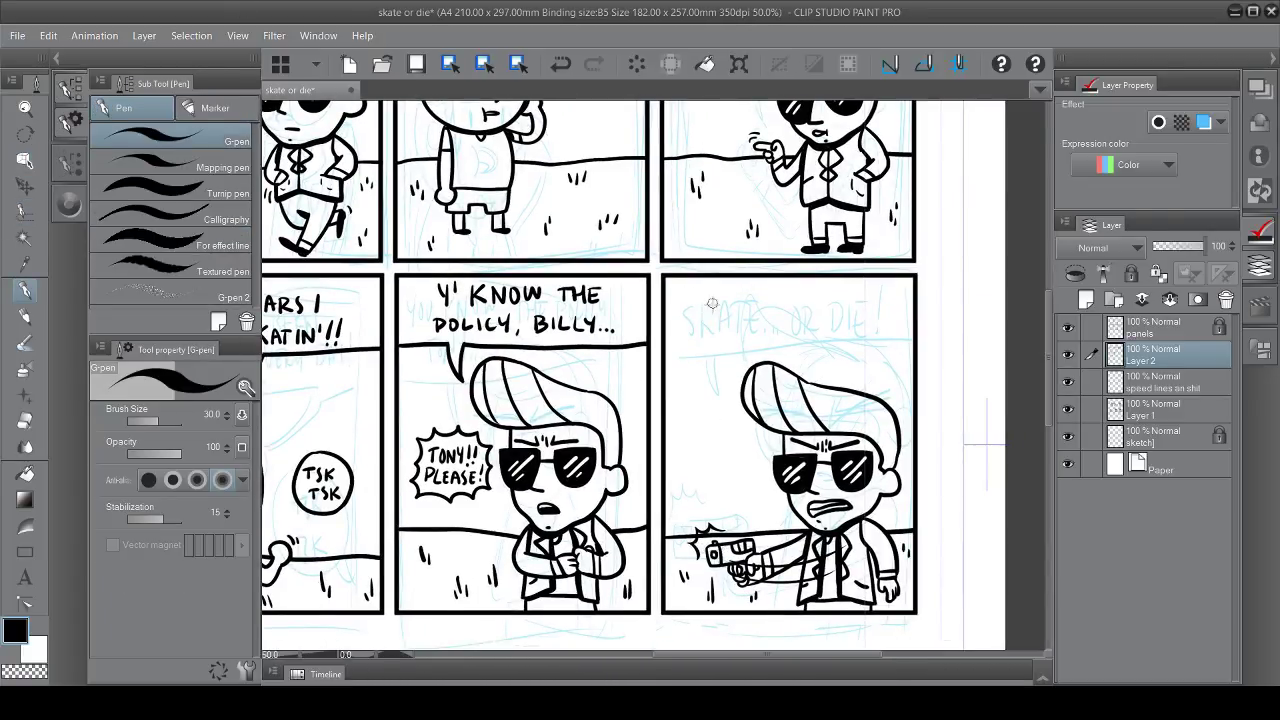
mouse_move(759, 464)
mouse_down()
mouse_move(957, 498)
mouse_move(870, 417)
mouse_up()
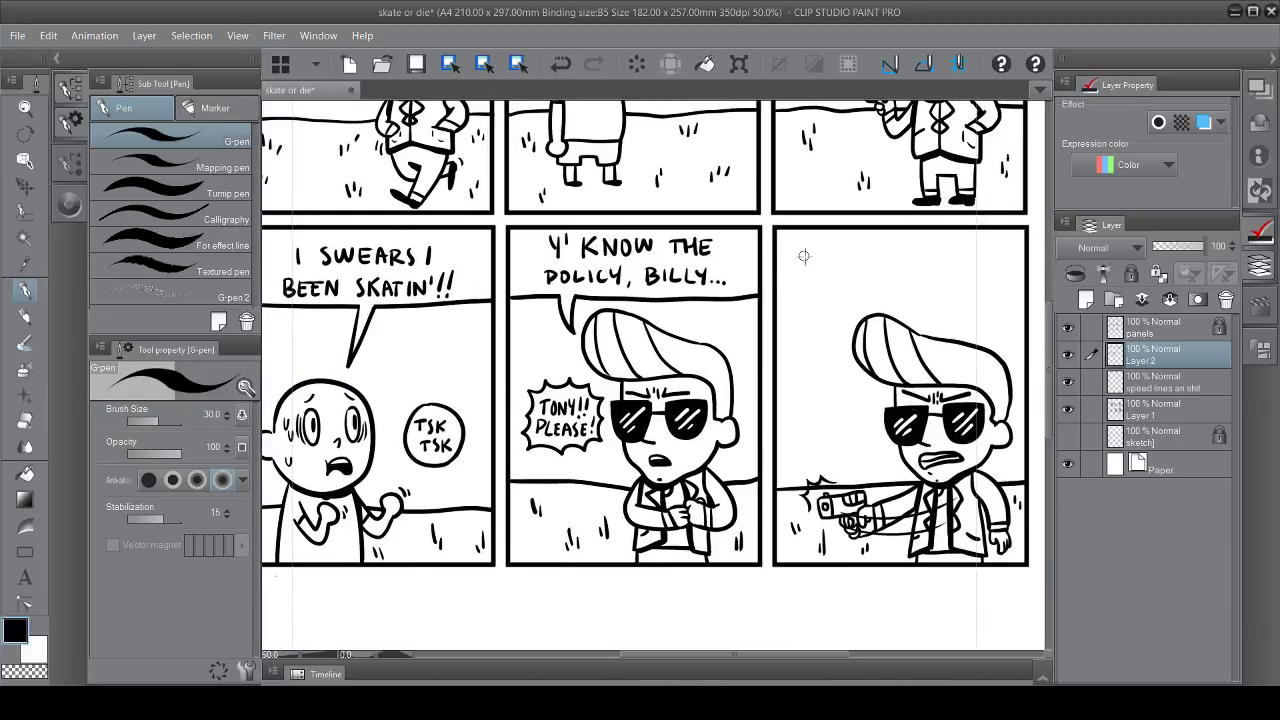
mouse_move(802, 270)
mouse_down()
mouse_move(860, 277)
mouse_move(889, 251)
mouse_move(930, 253)
mouse_move(943, 268)
mouse_move(820, 300)
mouse_move(956, 312)
mouse_move(1005, 300)
mouse_up()
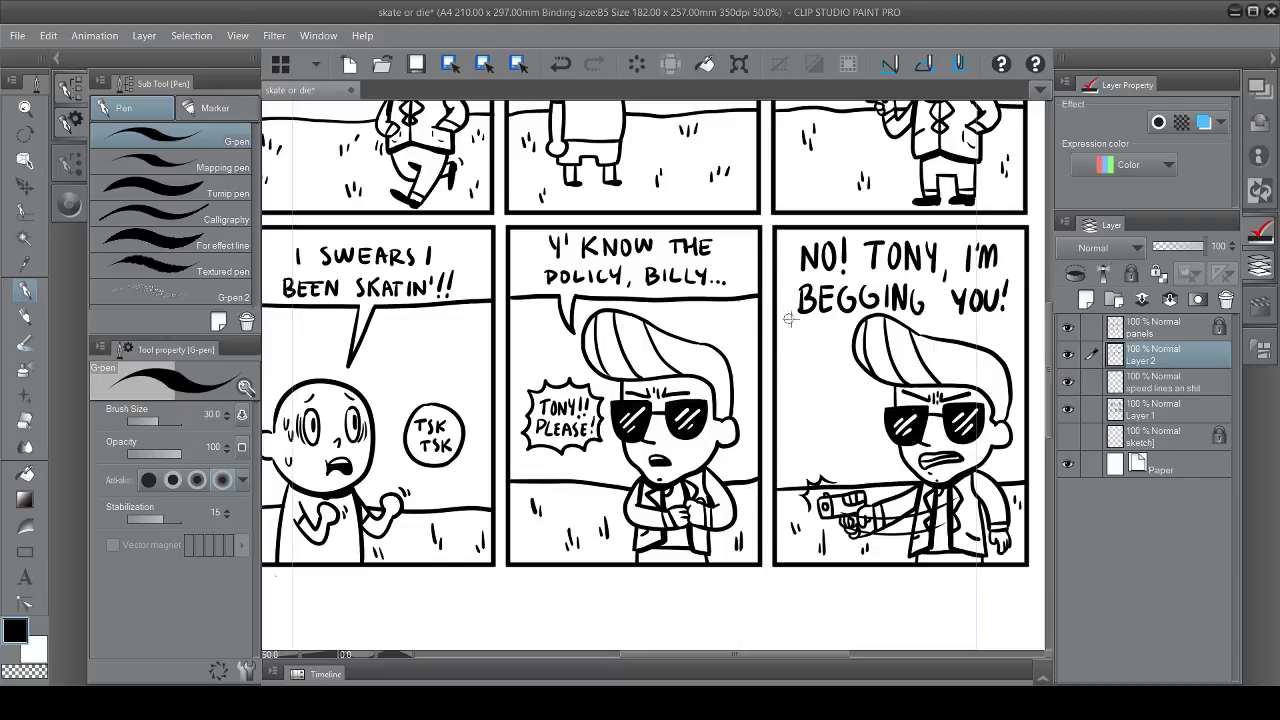
Draw a scalloped balloon edge beneath the sixth panel's dialogue, behind the hair, with a short tail near the panel's left border
mouse_move(790, 365)
mouse_down()
mouse_move(855, 320)
mouse_move(1015, 350)
mouse_up()
scroll(805, 453, up, 2)
key(e)
key(p)
drag(774, 372, 762, 412)
key(e)
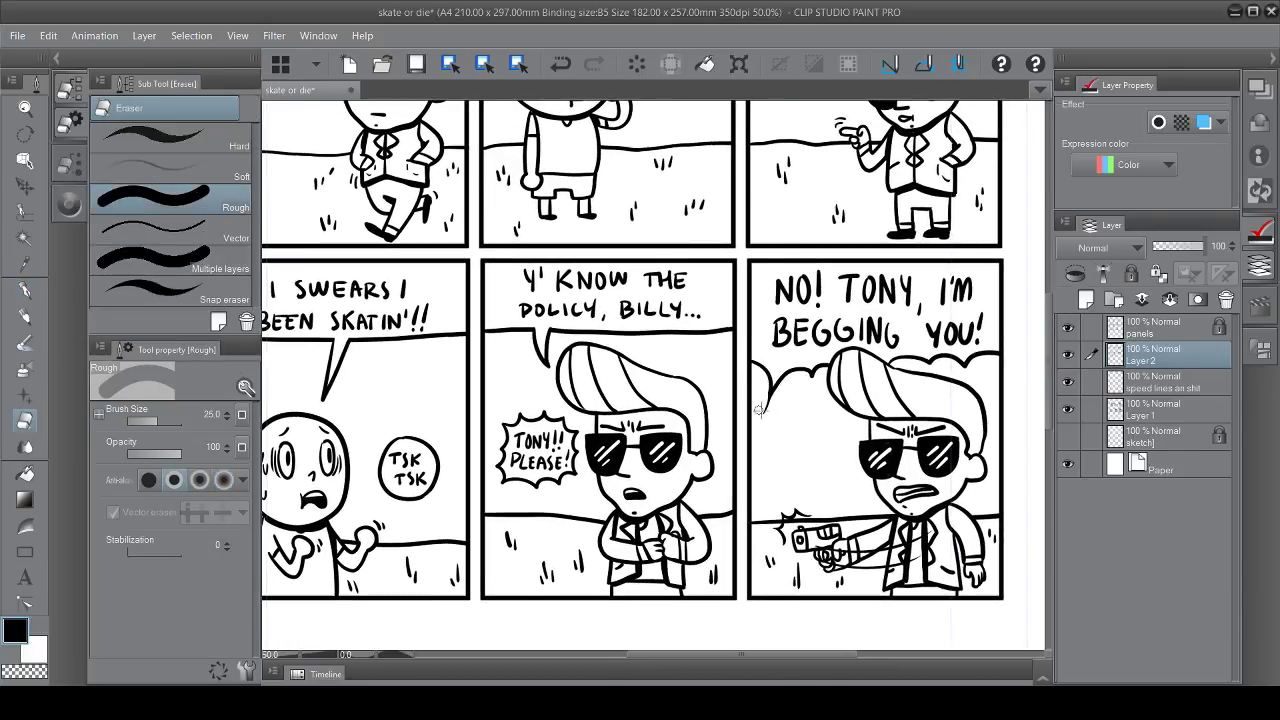
key(p)
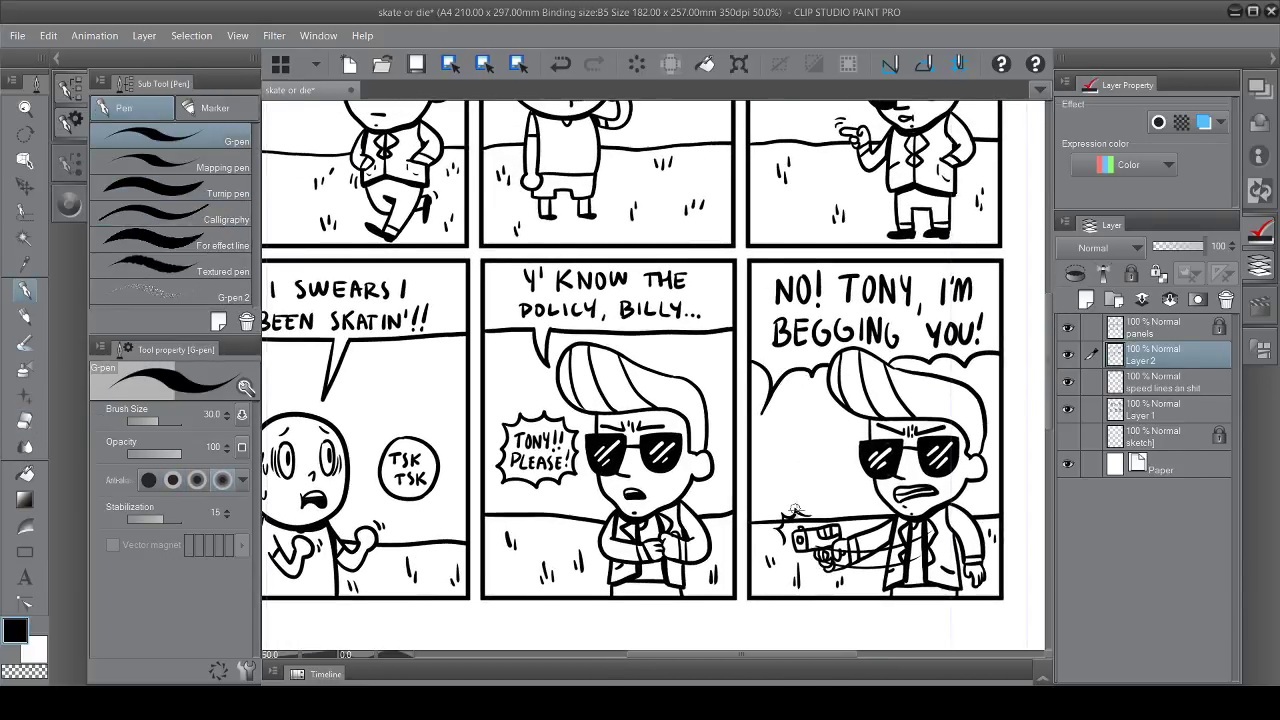